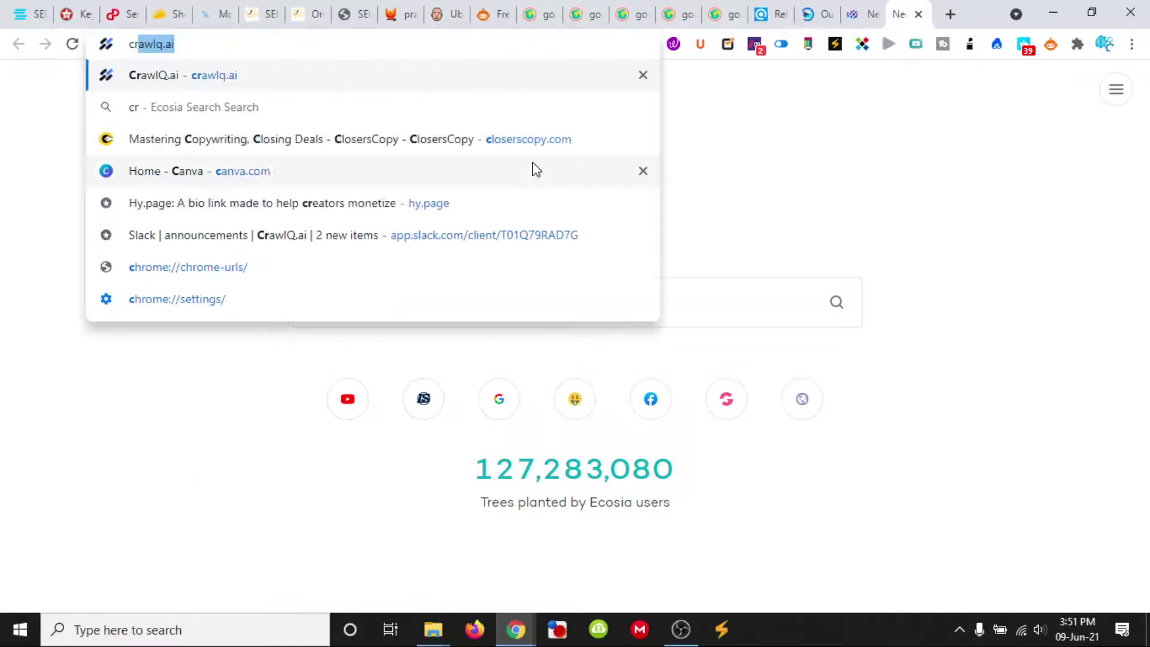
Load crawlq.ai in the new tab, then open the Features page of the Outranking site
key(Return)
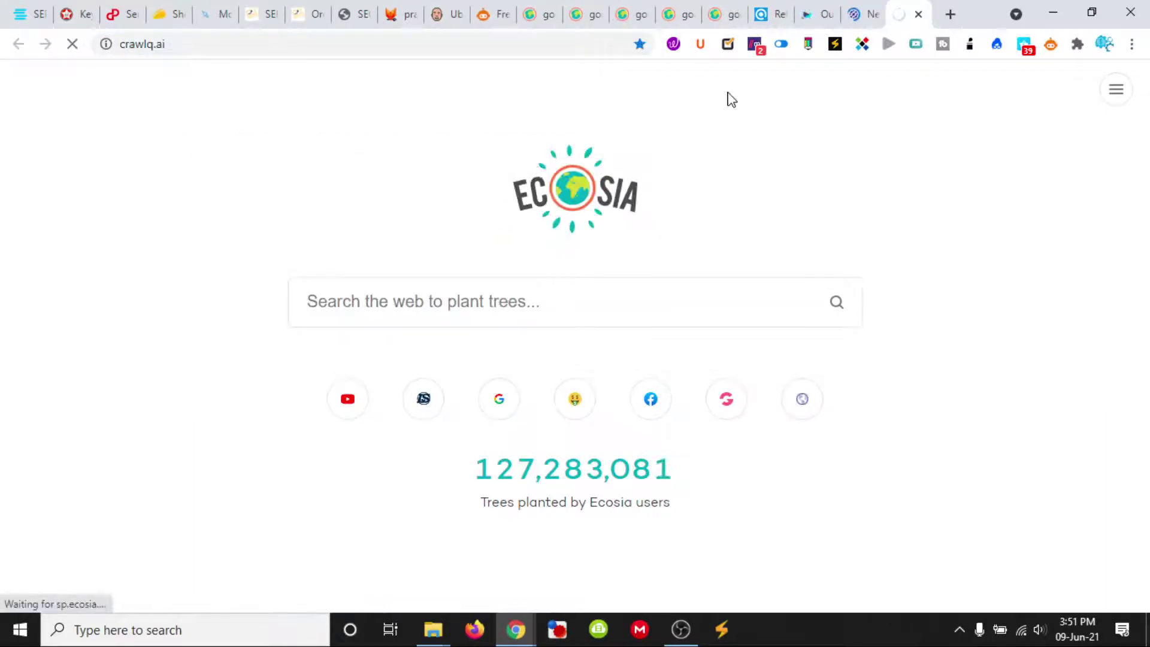
click(815, 18)
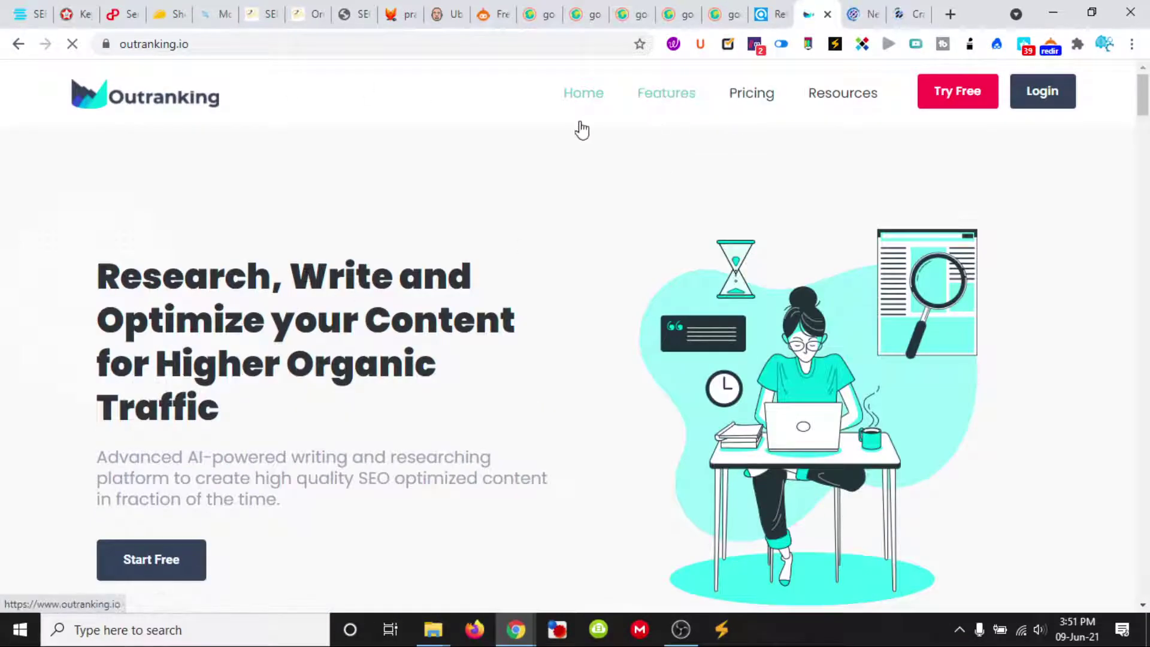
click(668, 104)
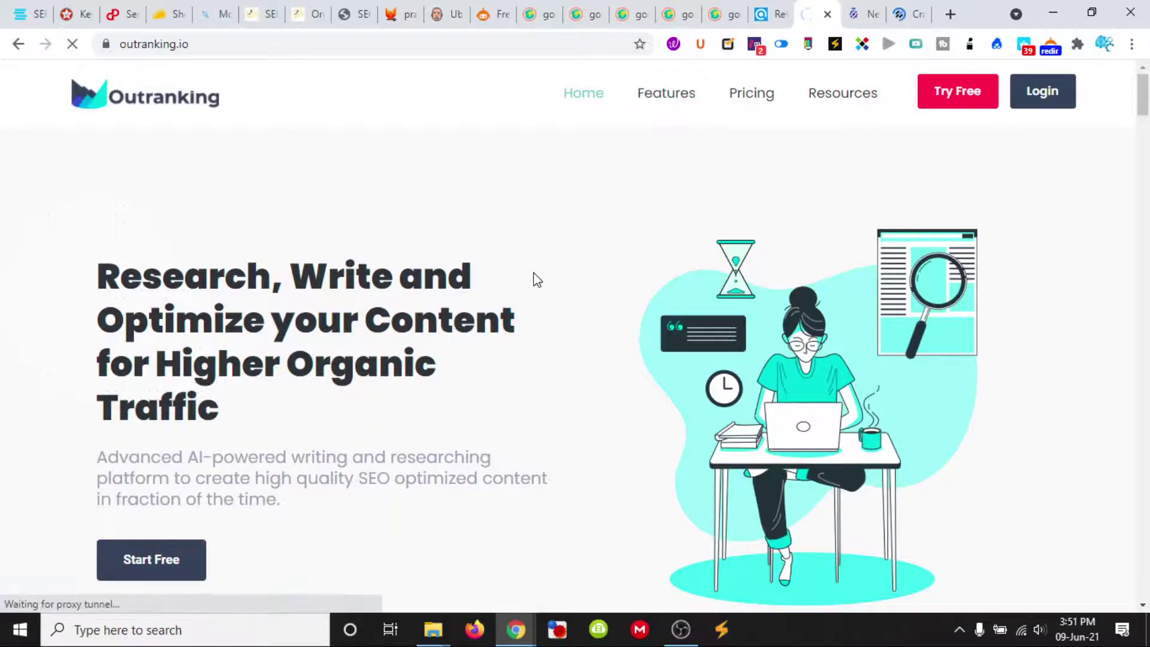
Examine Outranking's product features, including SERP analysis, competitive research, the GPT-3 writing assistant, SEO scoring and optimization of existing pages
scroll(533, 277, down, 5)
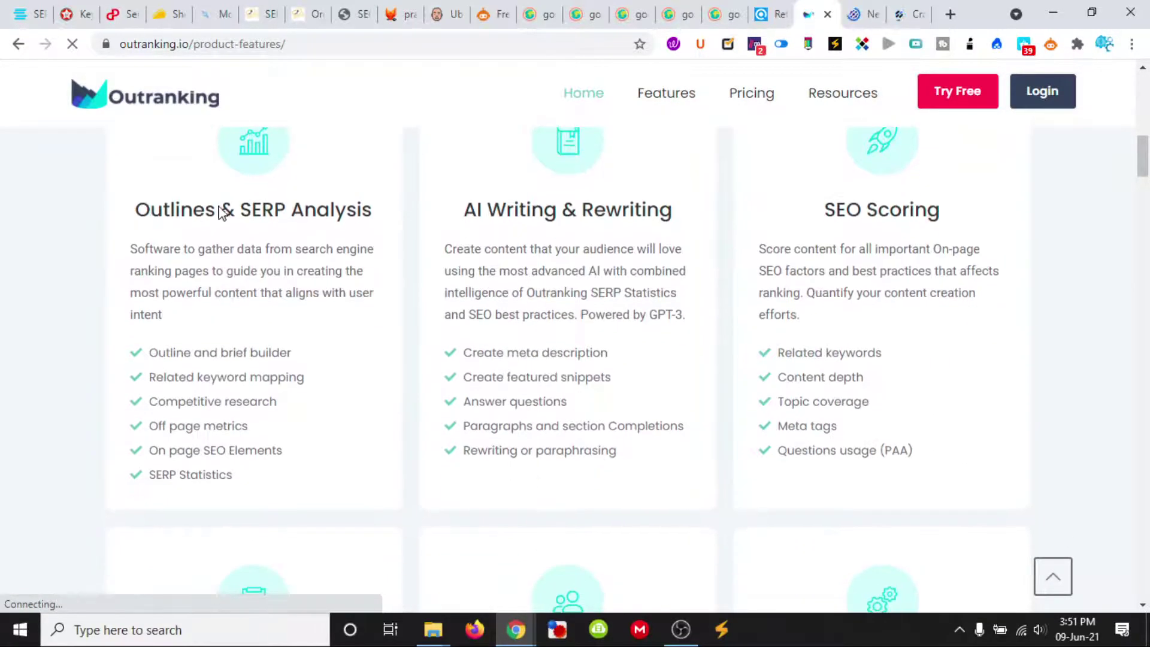
scroll(246, 218, down, 10)
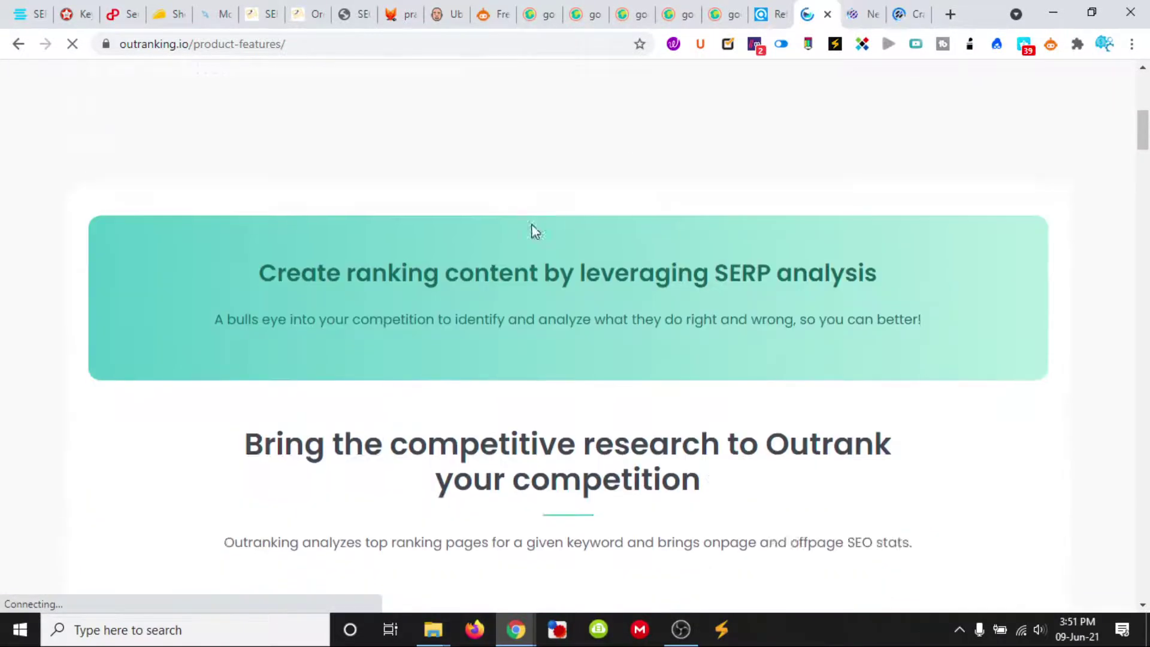
scroll(473, 279, down, 12)
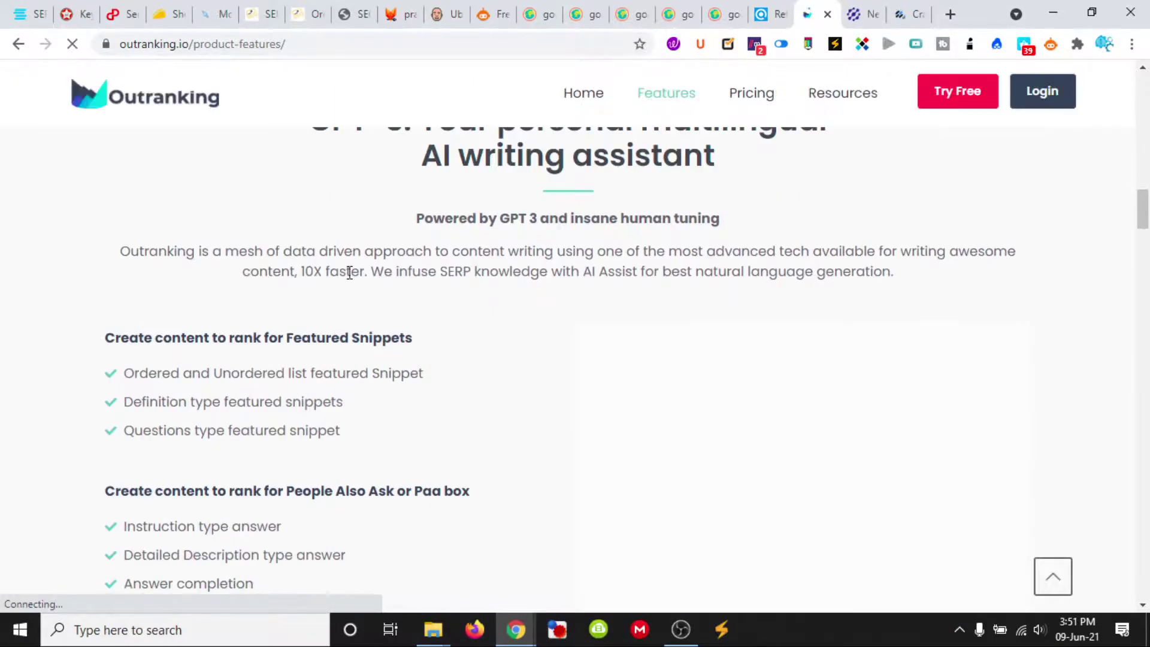
scroll(350, 287, down, 5)
scroll(350, 282, up, 20)
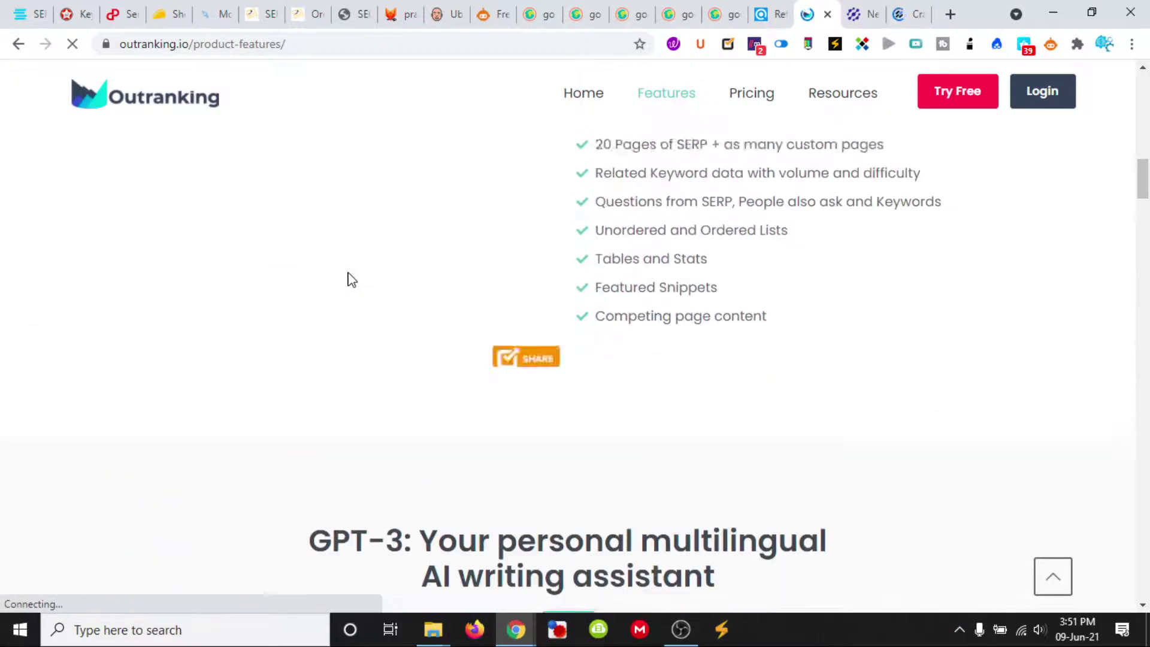
scroll(352, 277, up, 5)
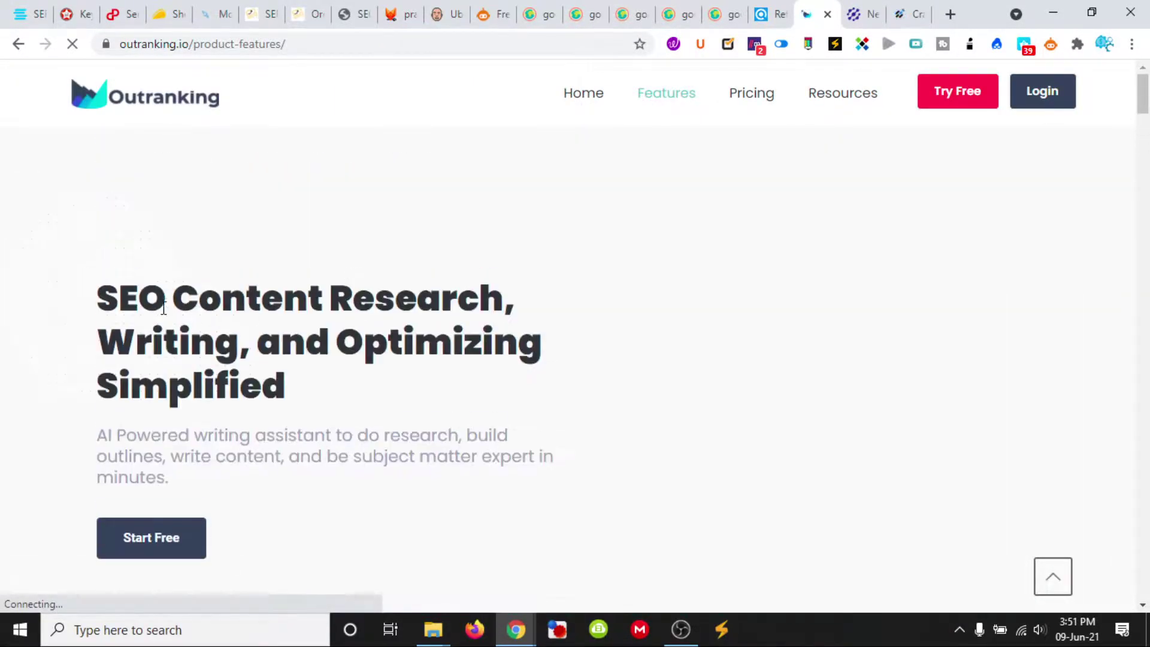
scroll(257, 309, down, 5)
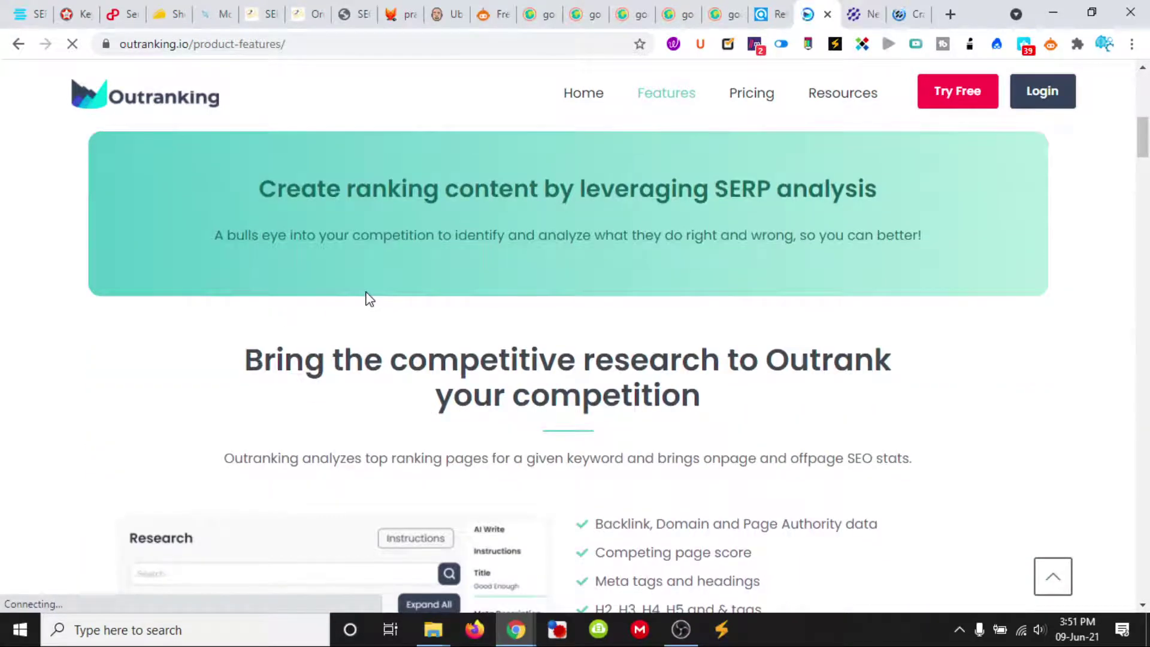
scroll(368, 295, down, 4)
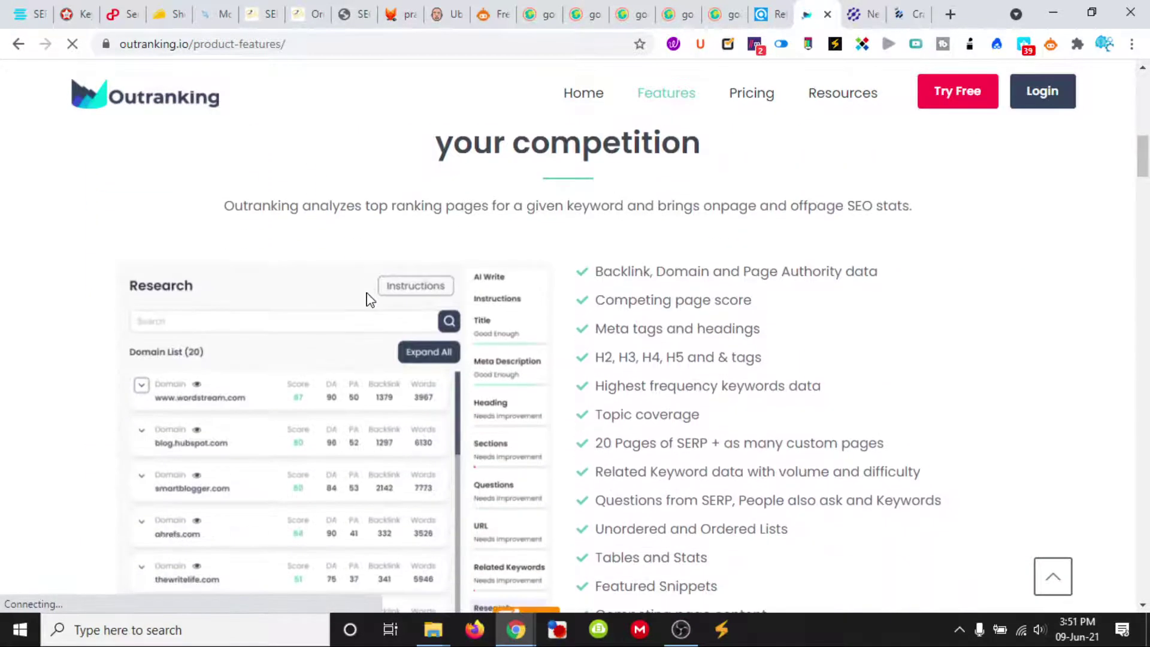
scroll(673, 289, down, 1)
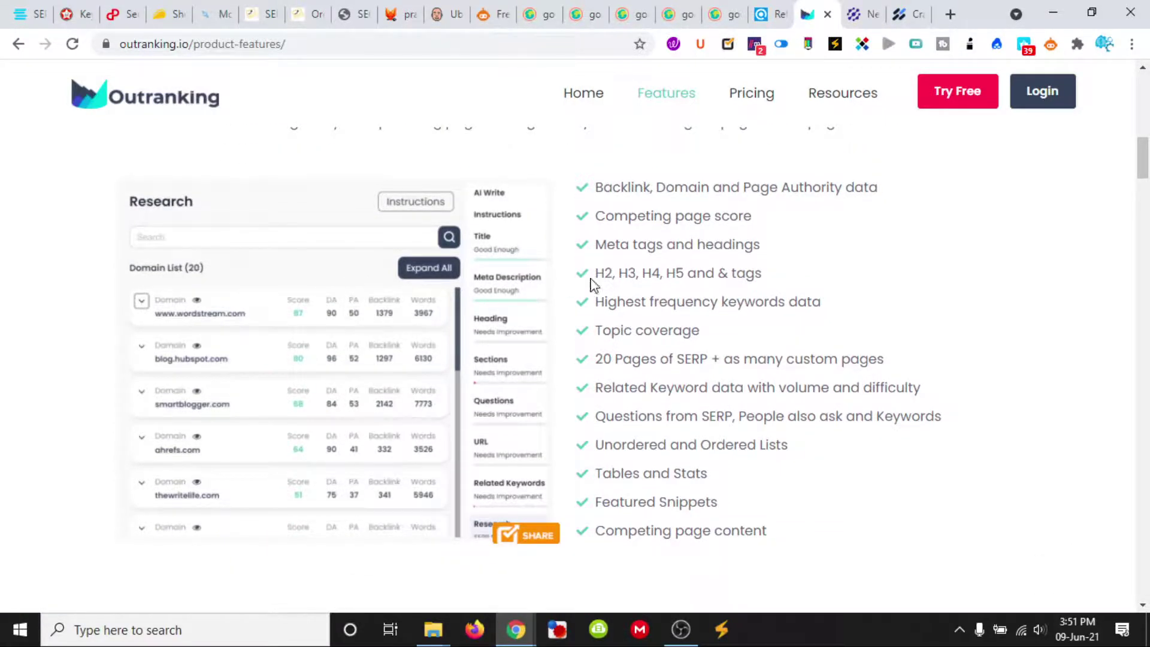
scroll(593, 282, down, 1)
scroll(593, 282, down, 4)
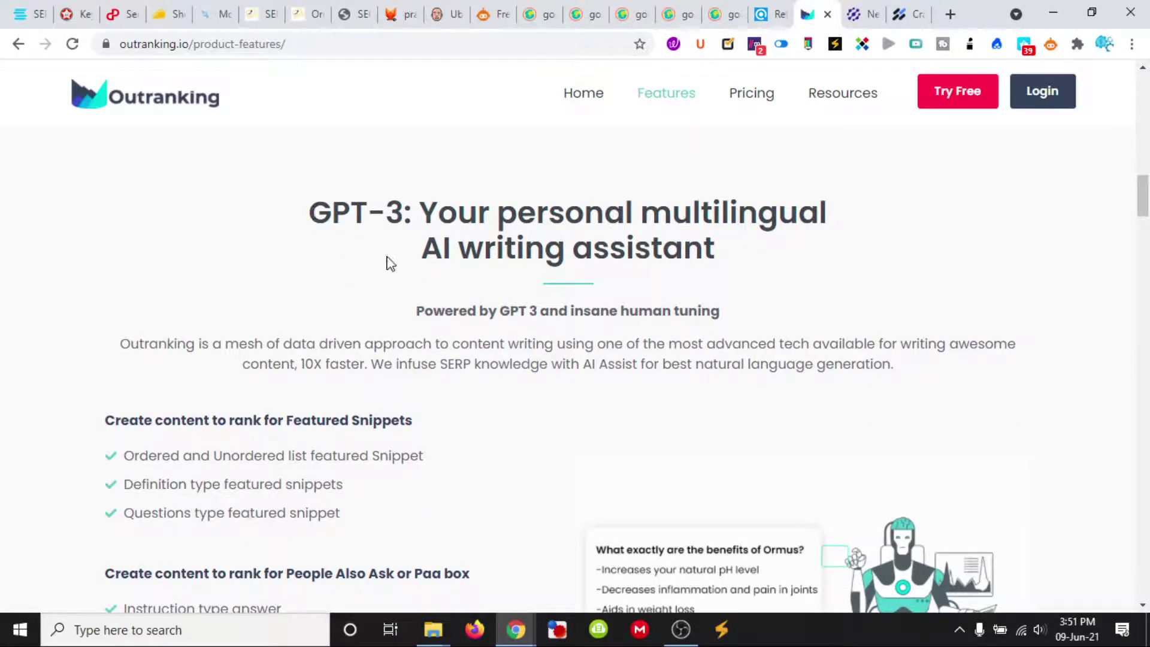
scroll(388, 264, down, 5)
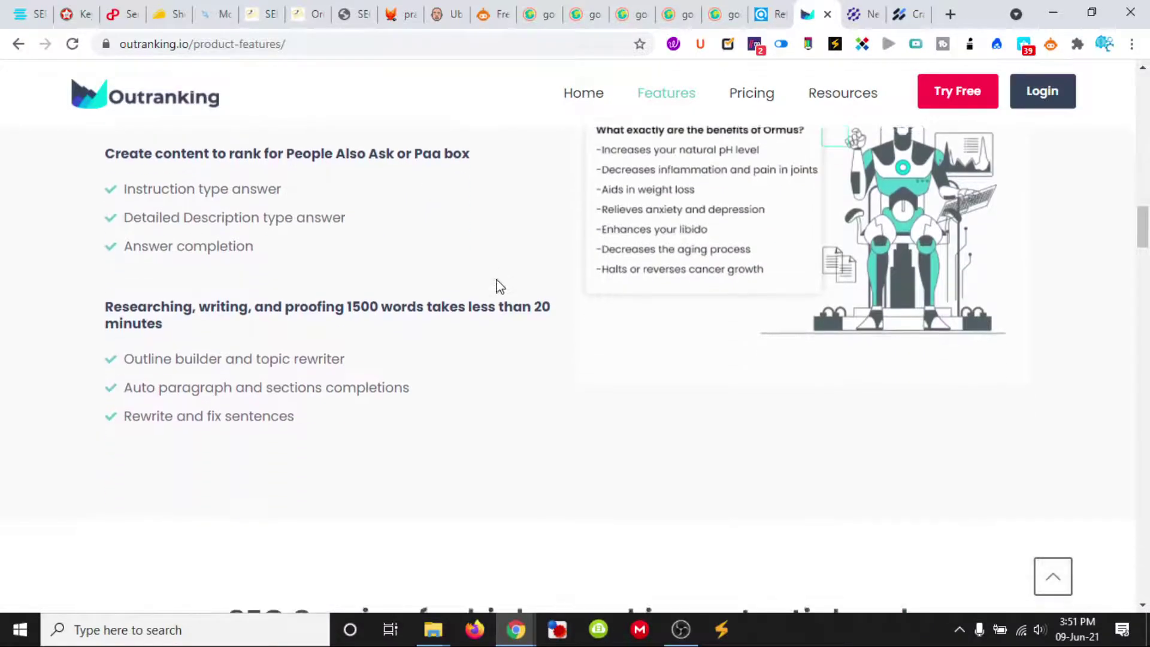
scroll(484, 323, down, 3)
scroll(486, 325, down, 8)
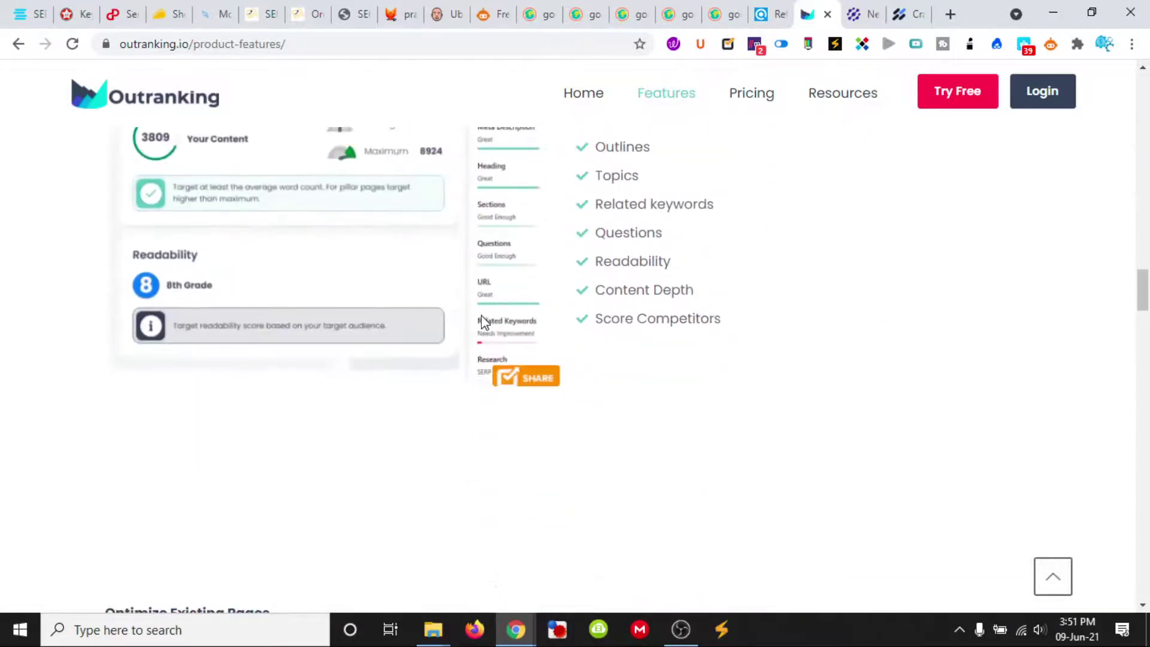
scroll(483, 321, down, 7)
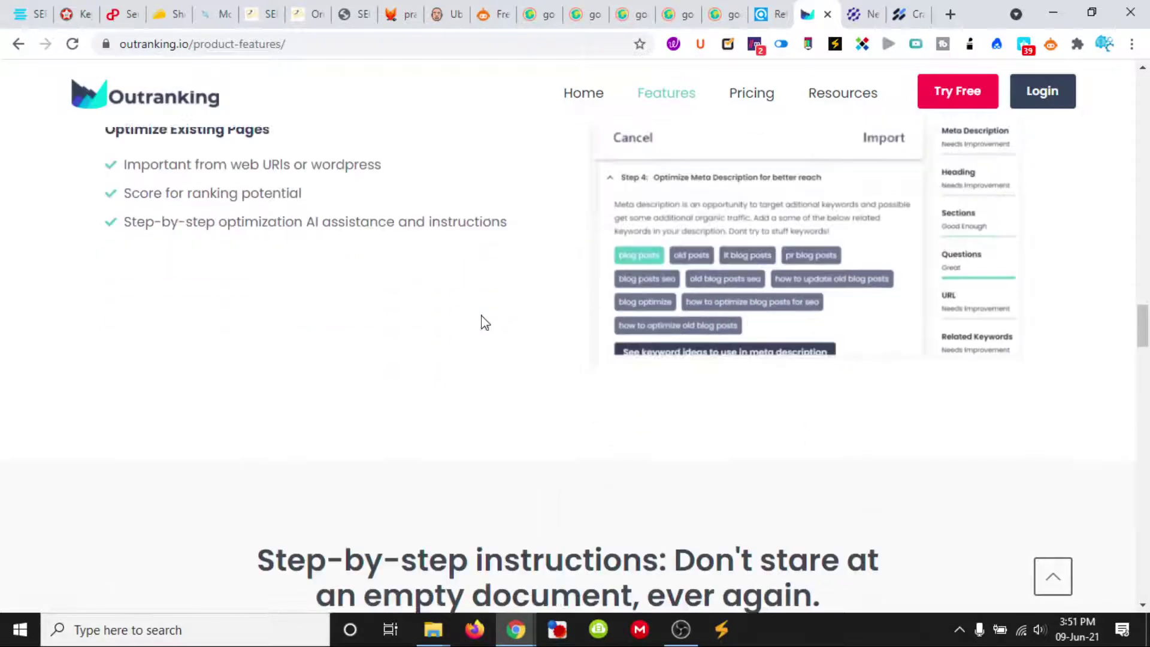
Open the Outranking login page and sign in to NeuralText from its website
click(1069, 97)
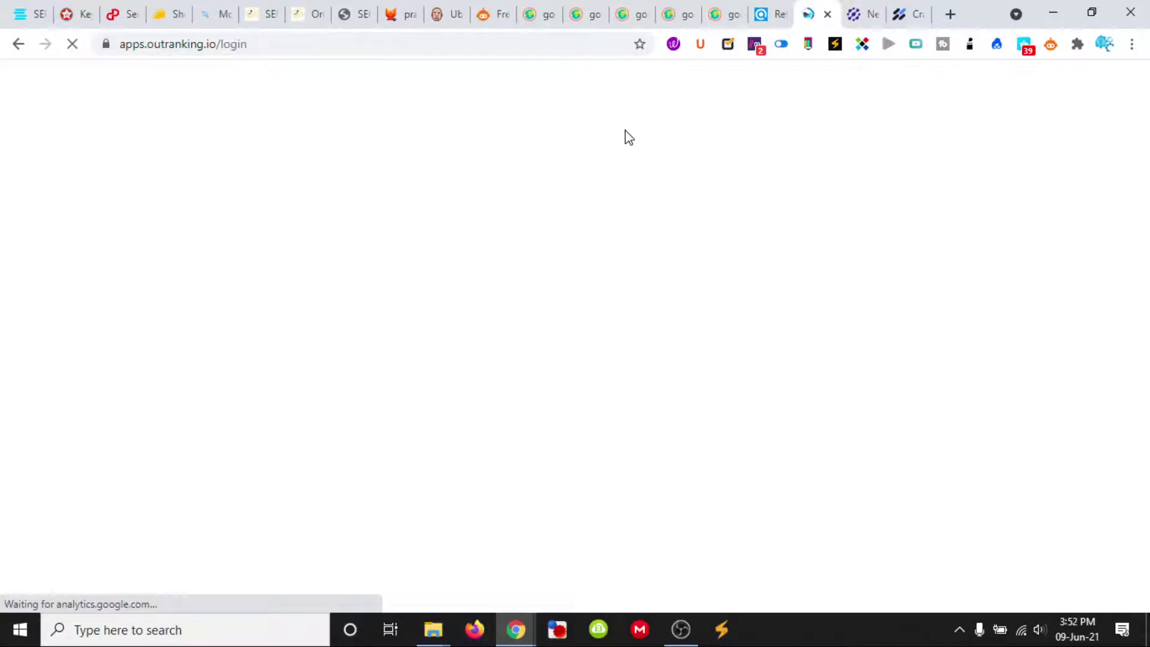
click(864, 15)
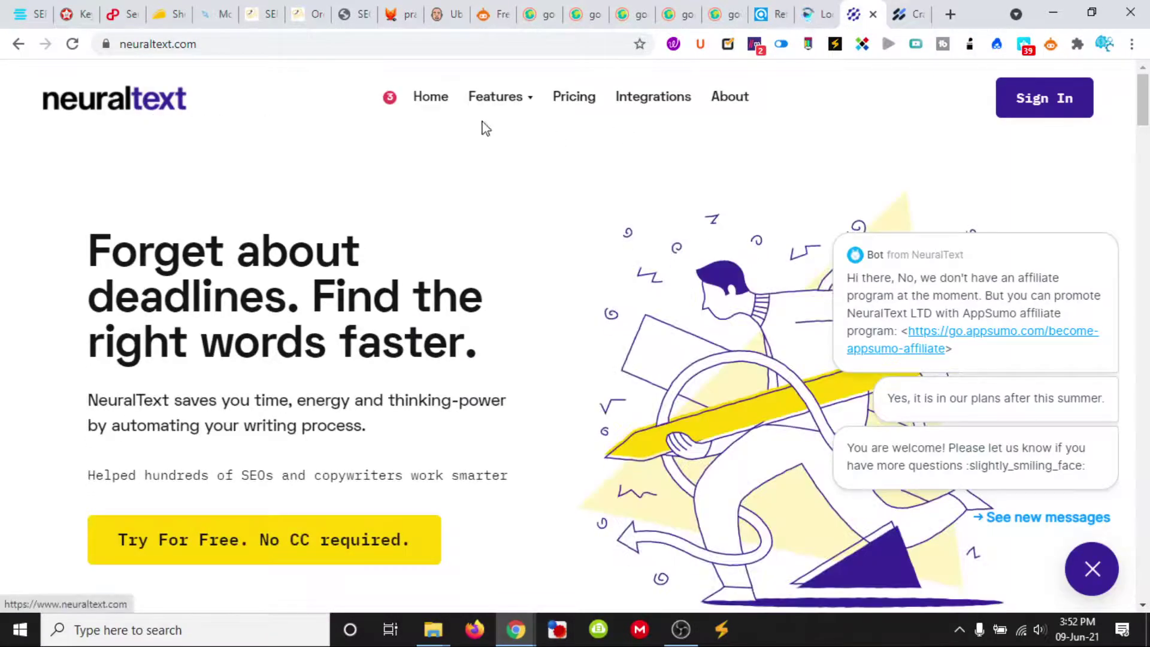
click(1036, 113)
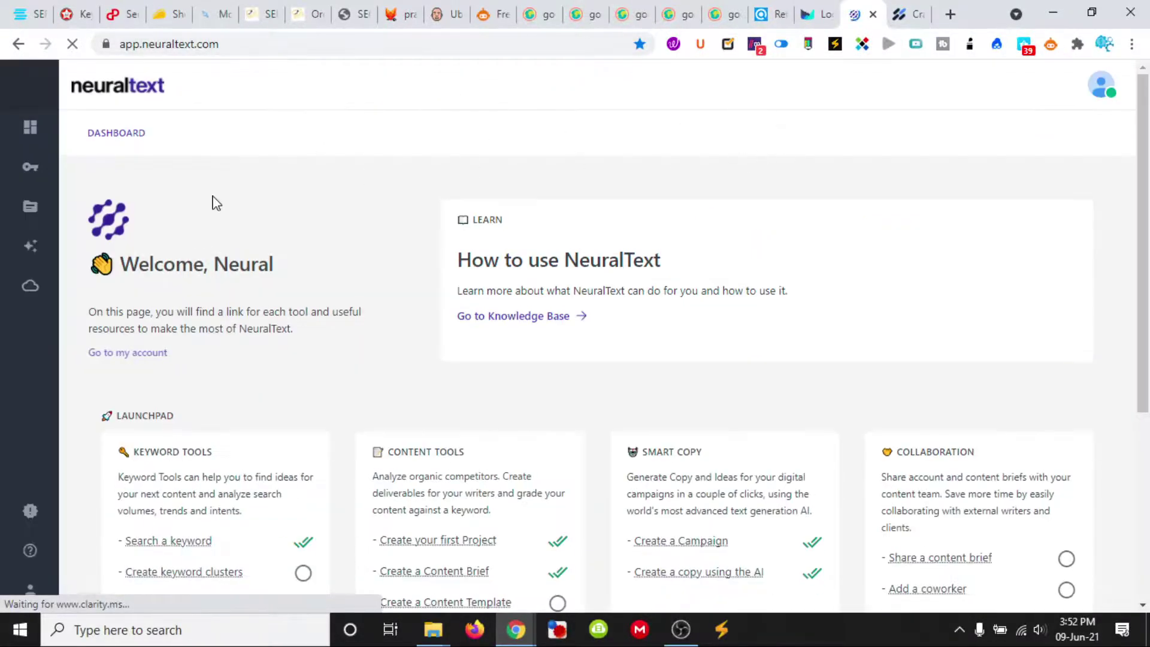
Look over the NeuralText dashboard's launchpad and open the Keyword Research tool
click(31, 245)
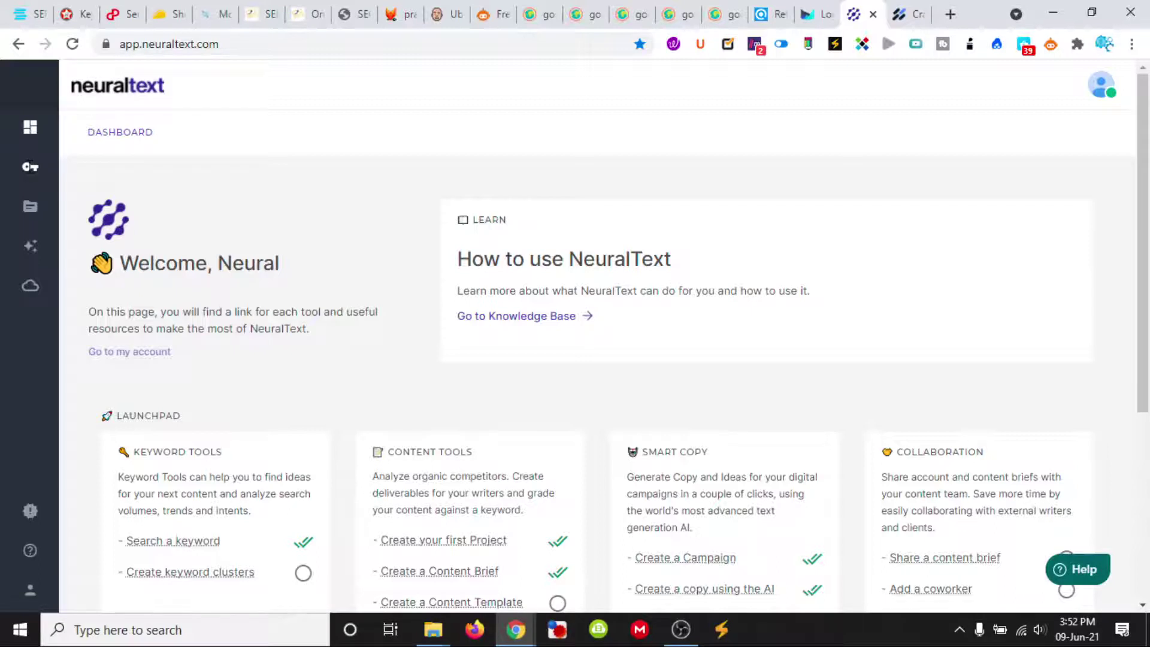
scroll(206, 456, down, 4)
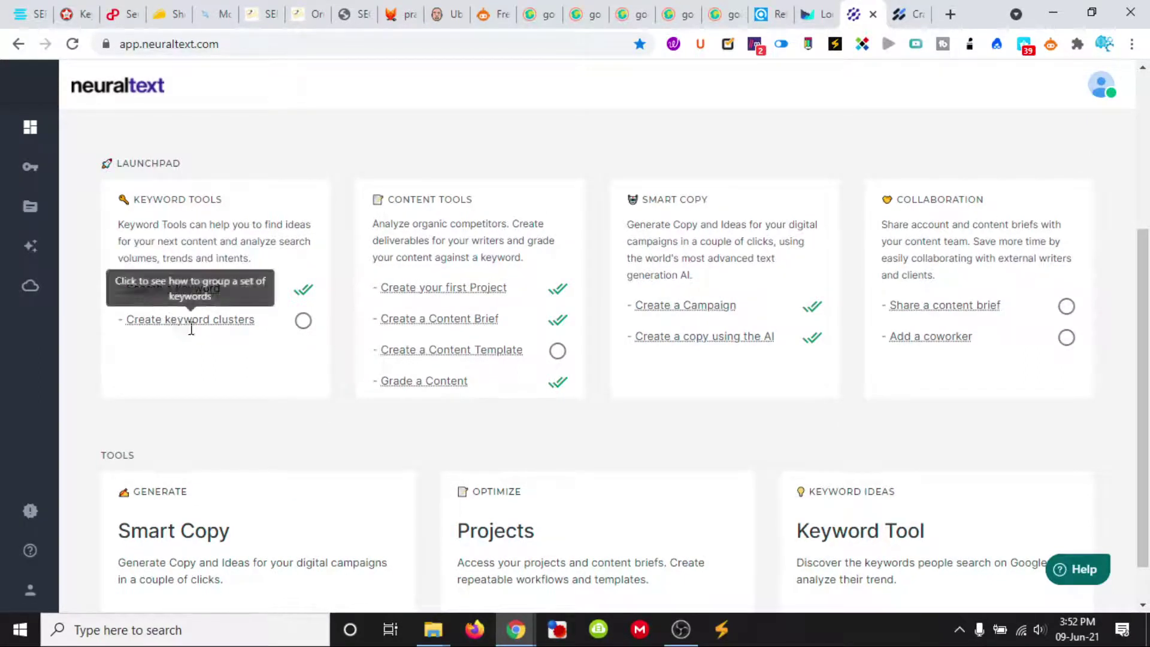
scroll(426, 308, up, 4)
mouse_move(30, 204)
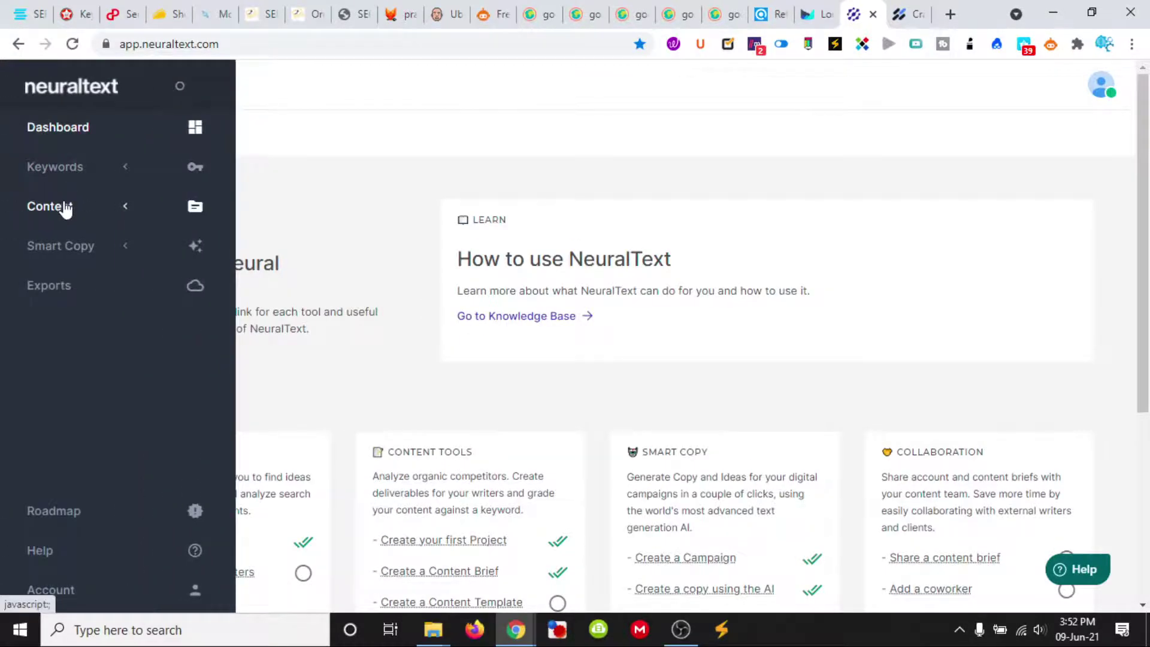
click(63, 171)
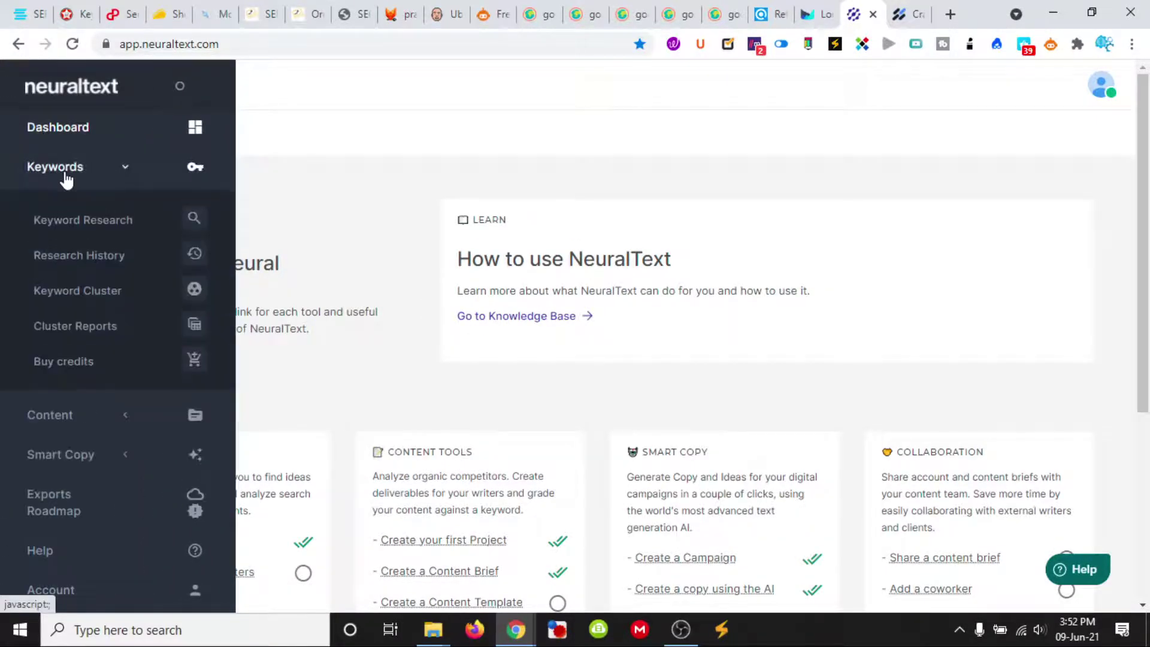
click(97, 227)
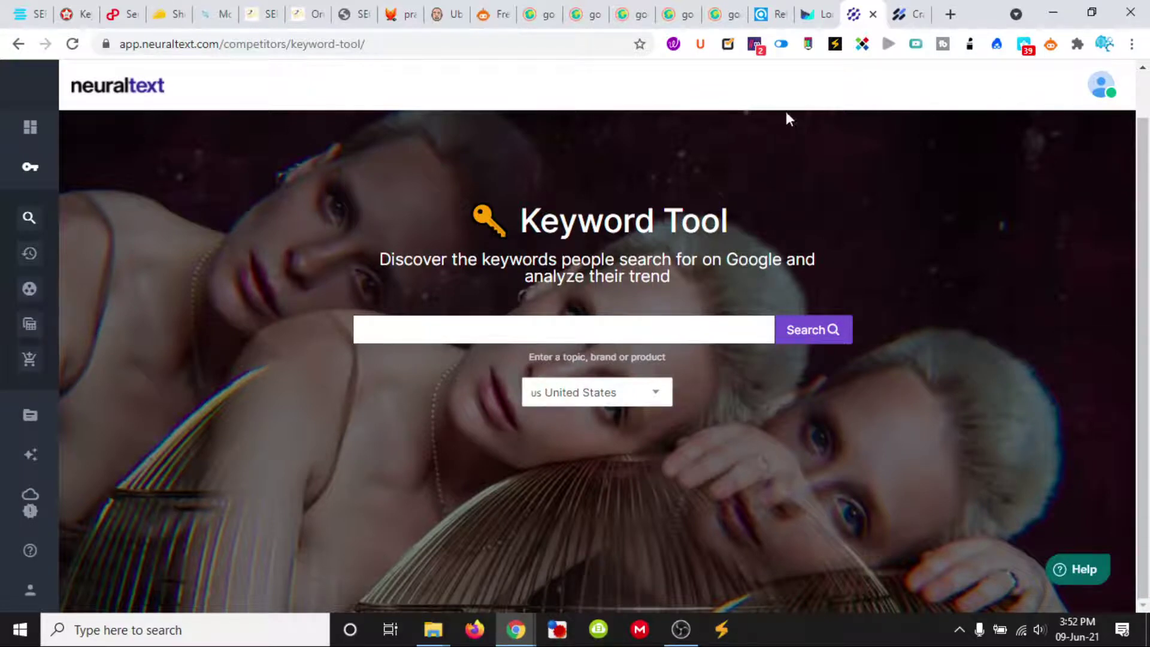
Start logging in to Outranking with a Google account
click(815, 16)
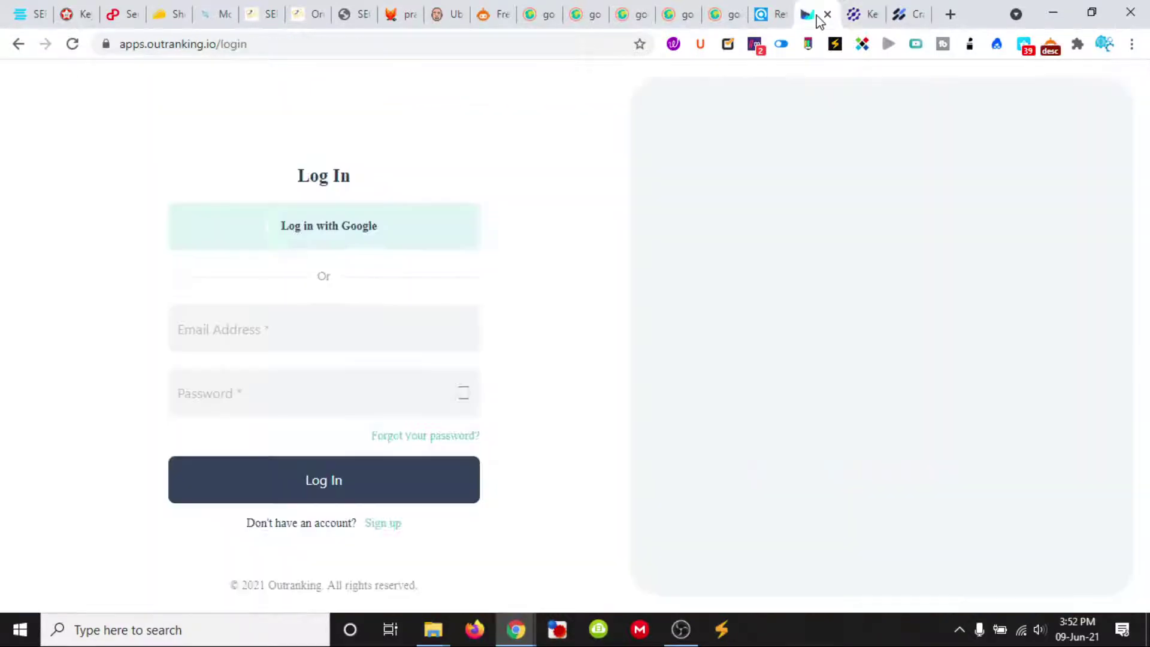
click(368, 234)
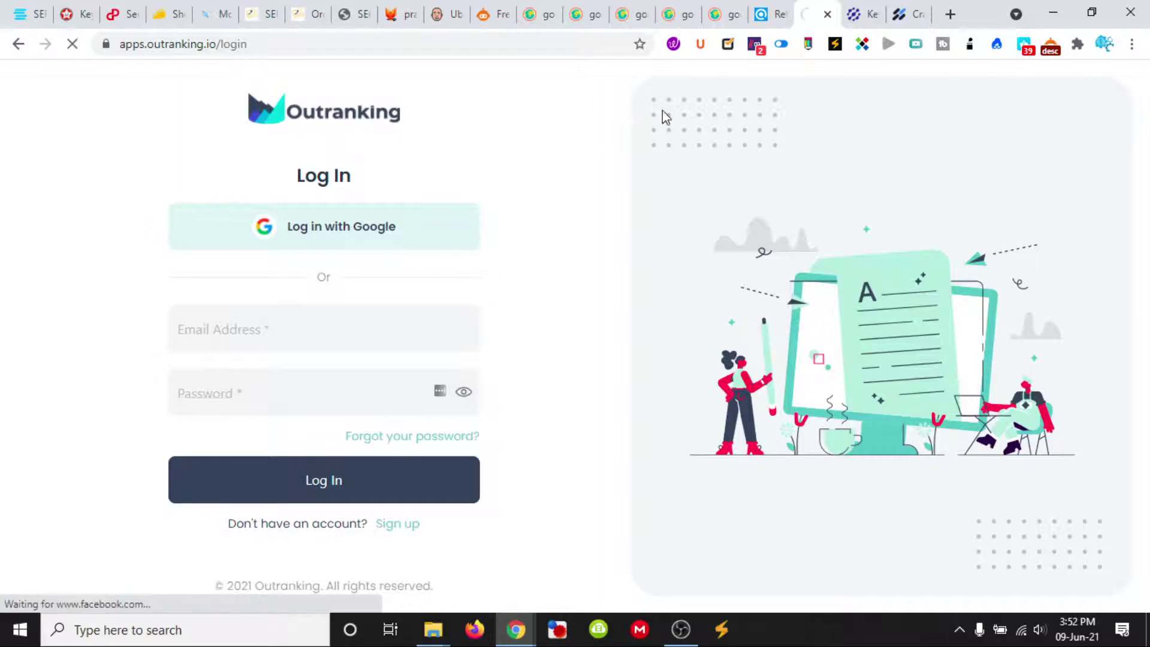
Sign in to CrawlQ.ai with the prefilled account credentials
click(860, 15)
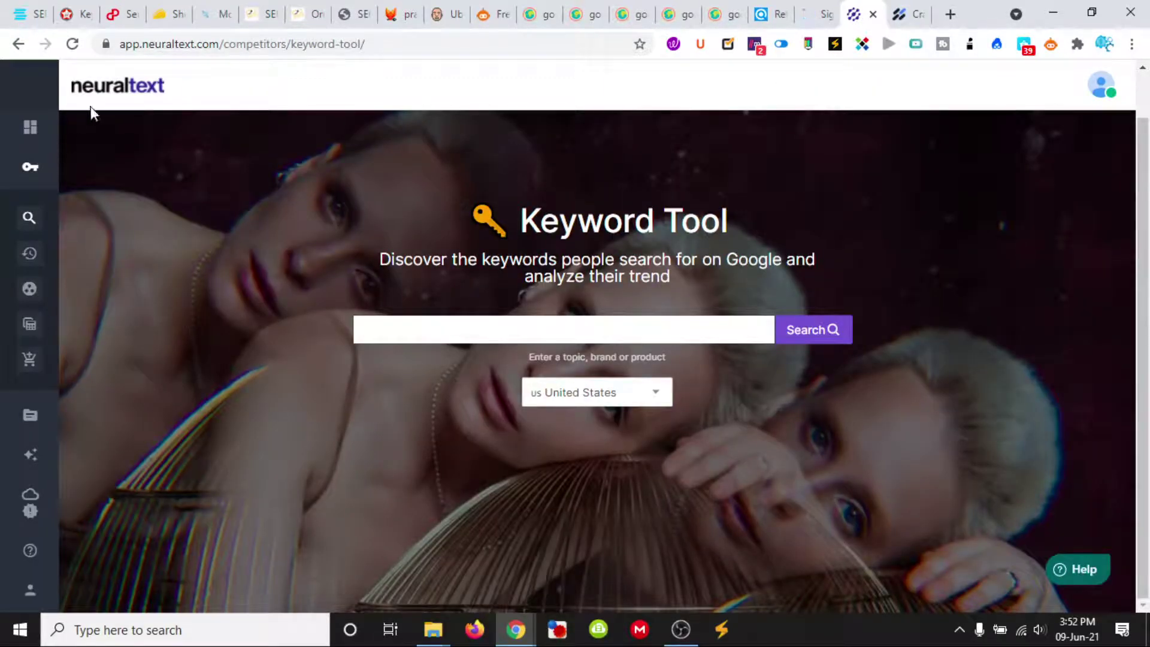
click(909, 16)
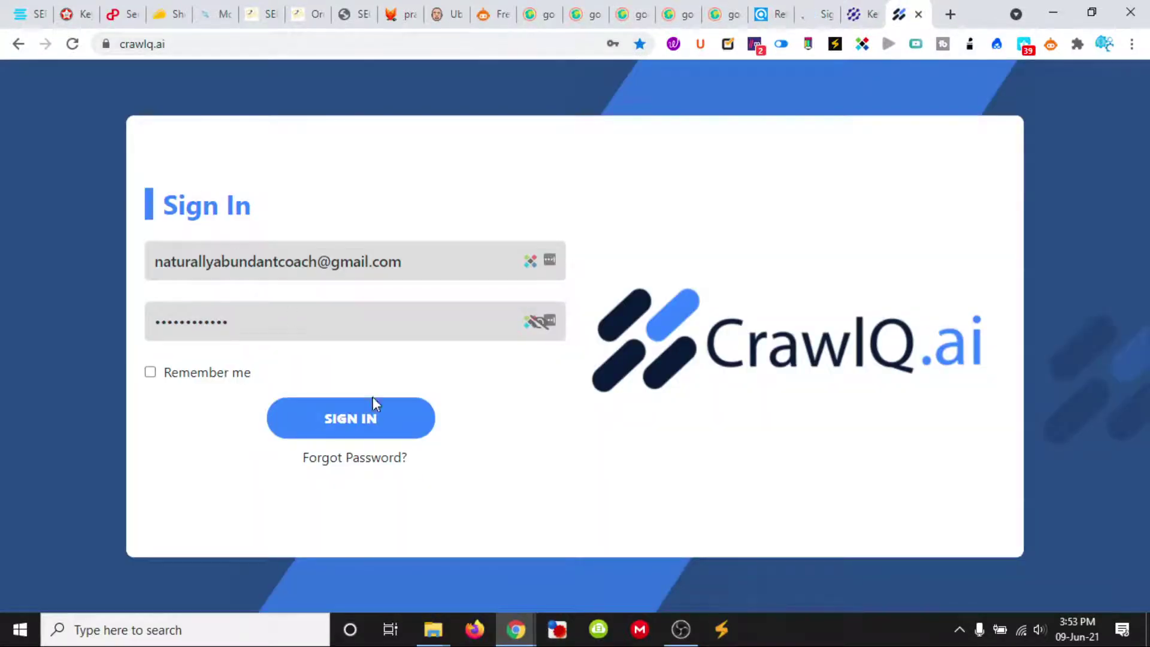
click(380, 427)
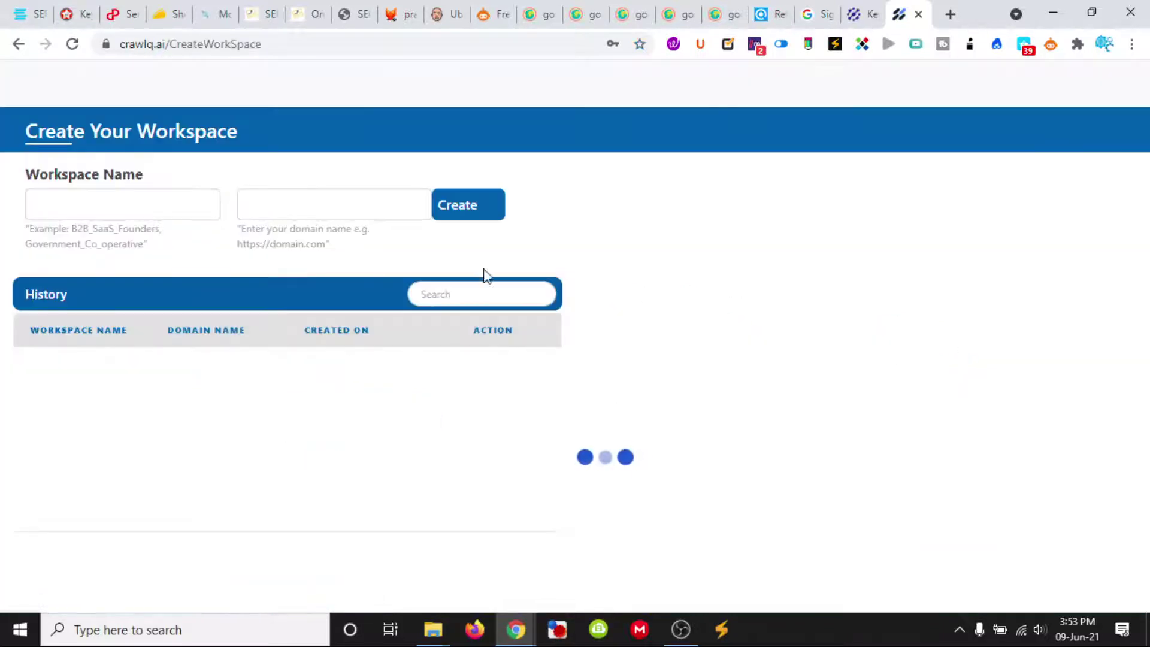
Search NeuralText's Keyword Tool for "ethical small business marketing" in the United States
click(862, 18)
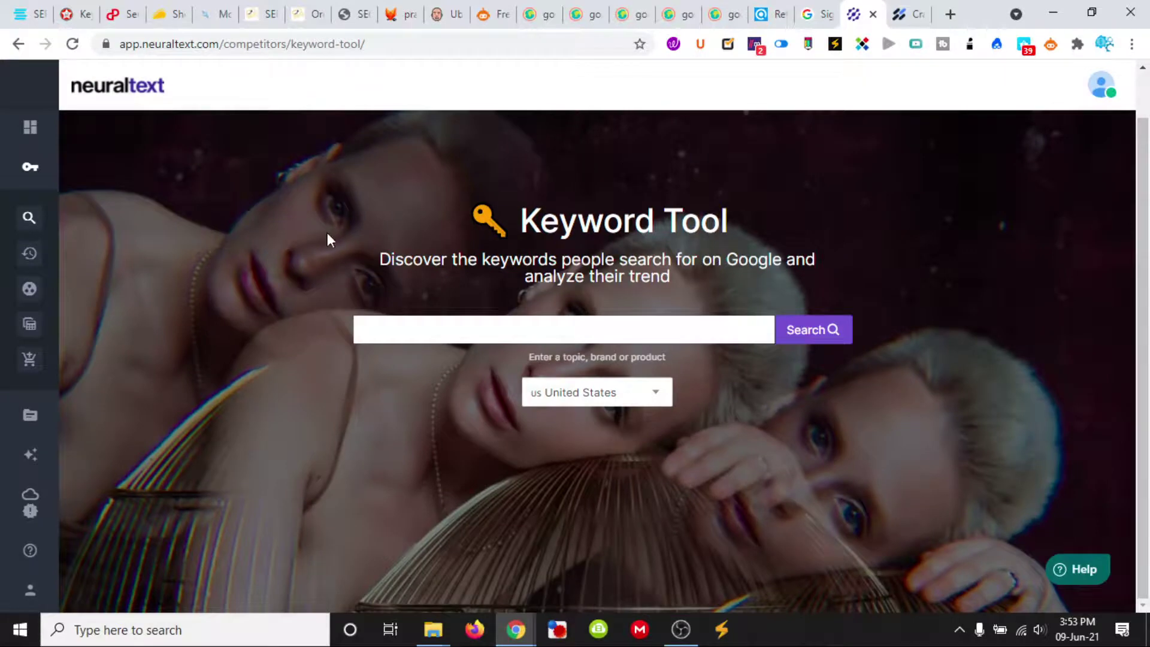
click(472, 329)
text(prac)
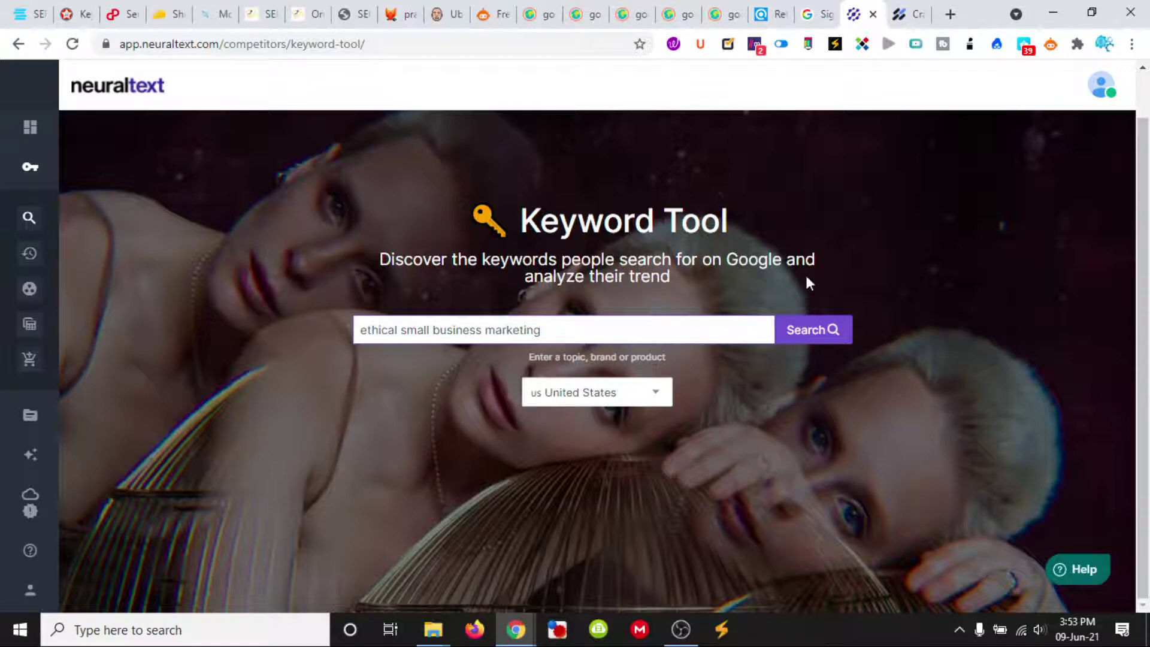
click(815, 330)
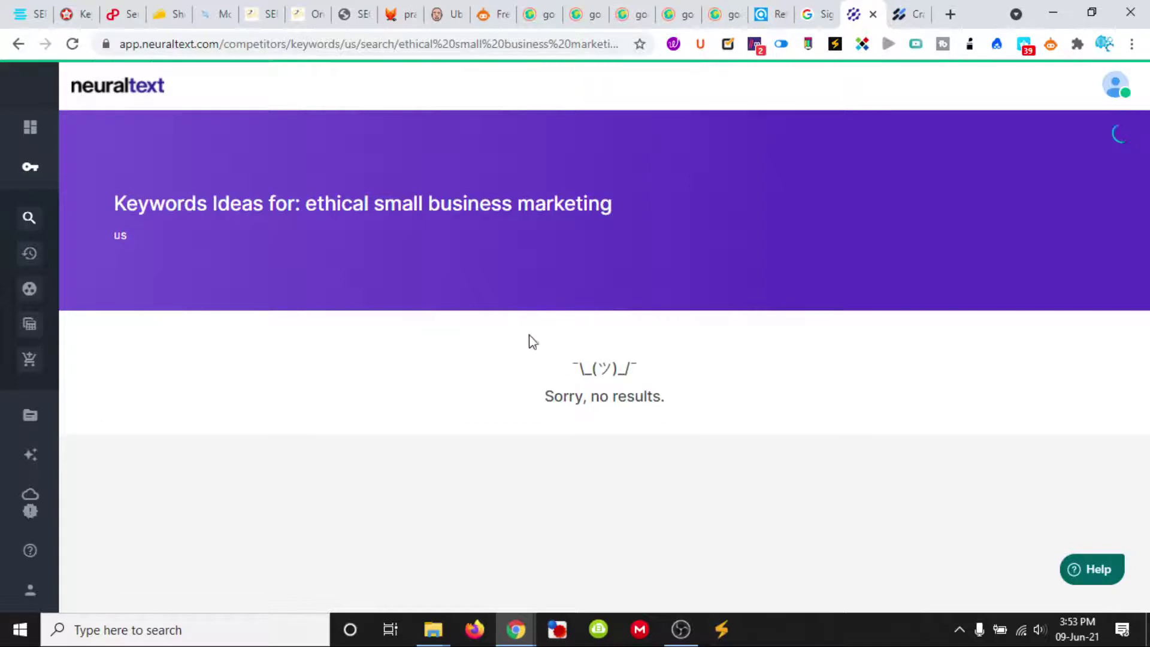
Run a new NeuralText keyword research for "small business marketing" in the United States
mouse_move(8, 252)
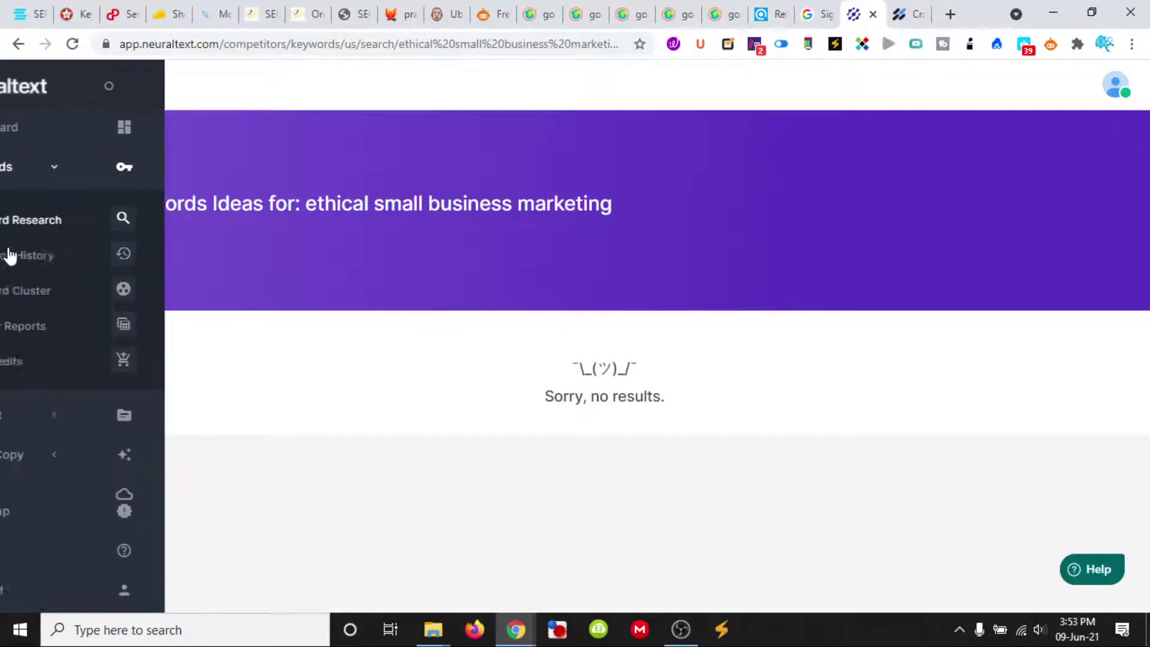
click(62, 218)
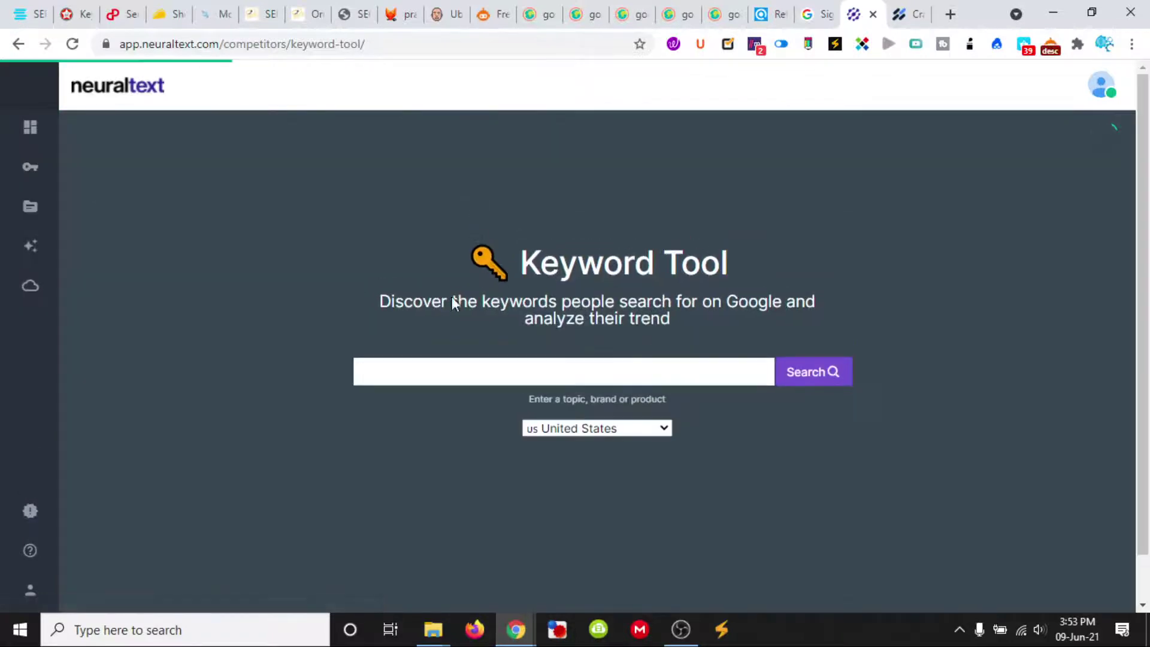
click(425, 376)
text(small)
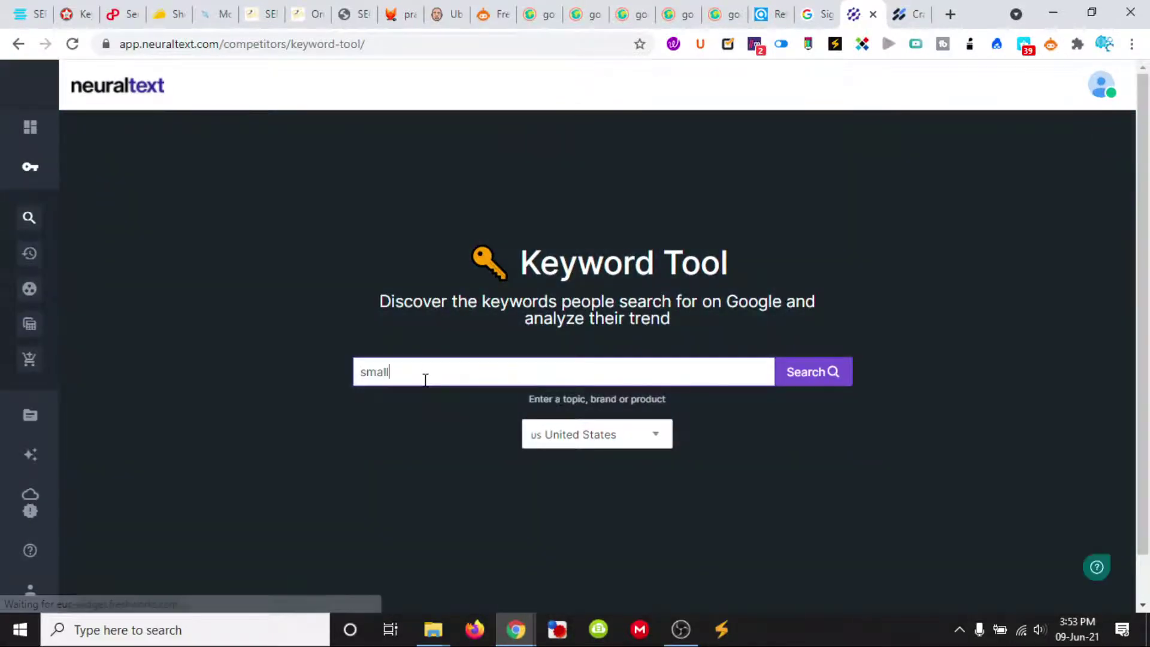
text( business marketing)
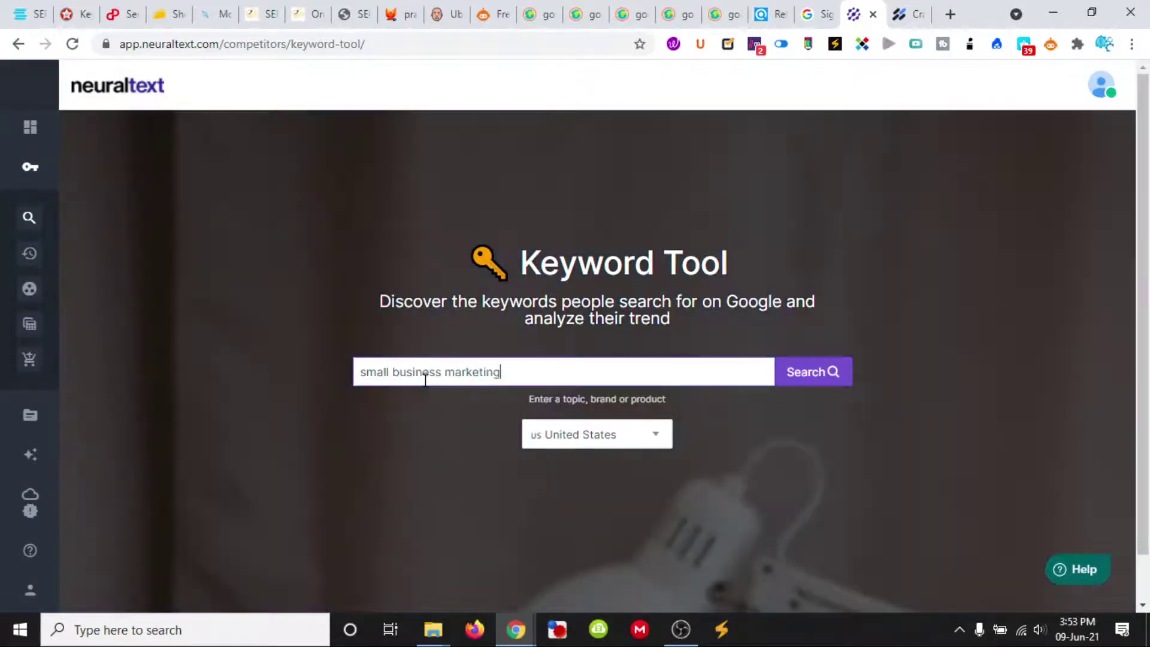
key(Return)
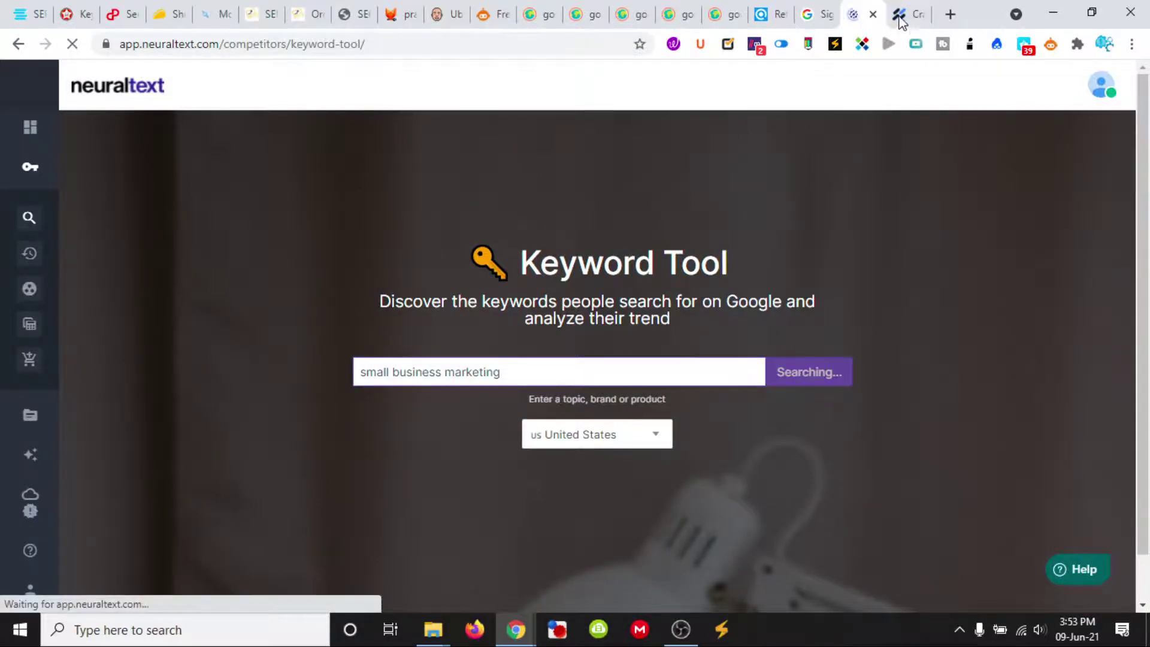
click(898, 15)
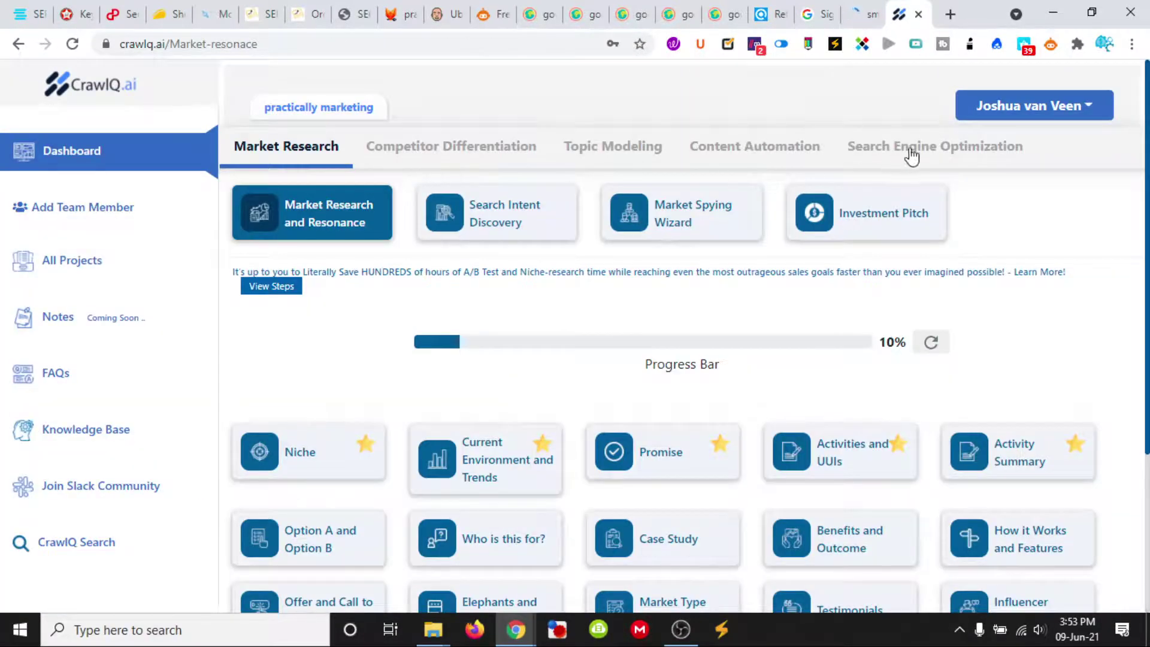
click(915, 152)
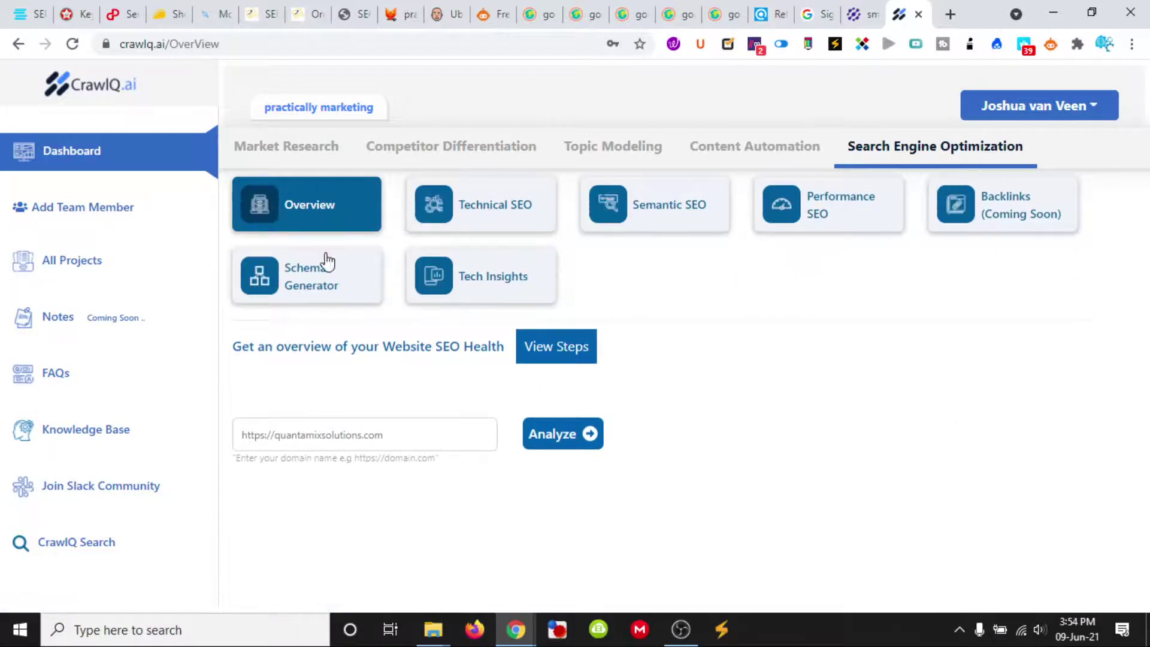
click(440, 436)
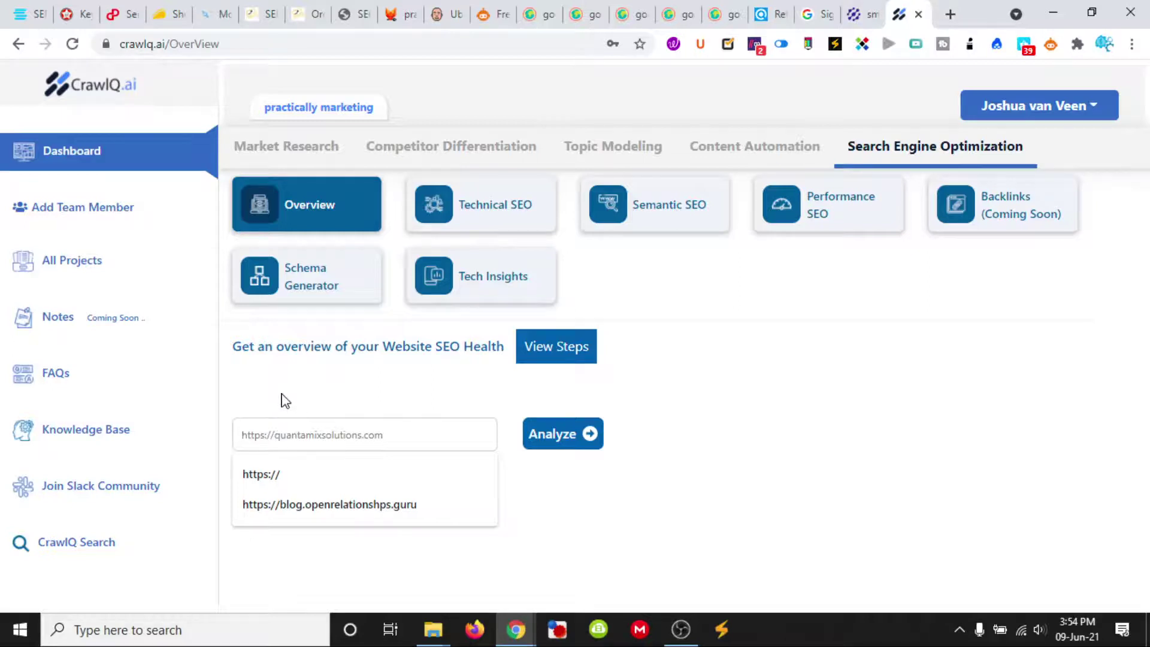
text(practical)
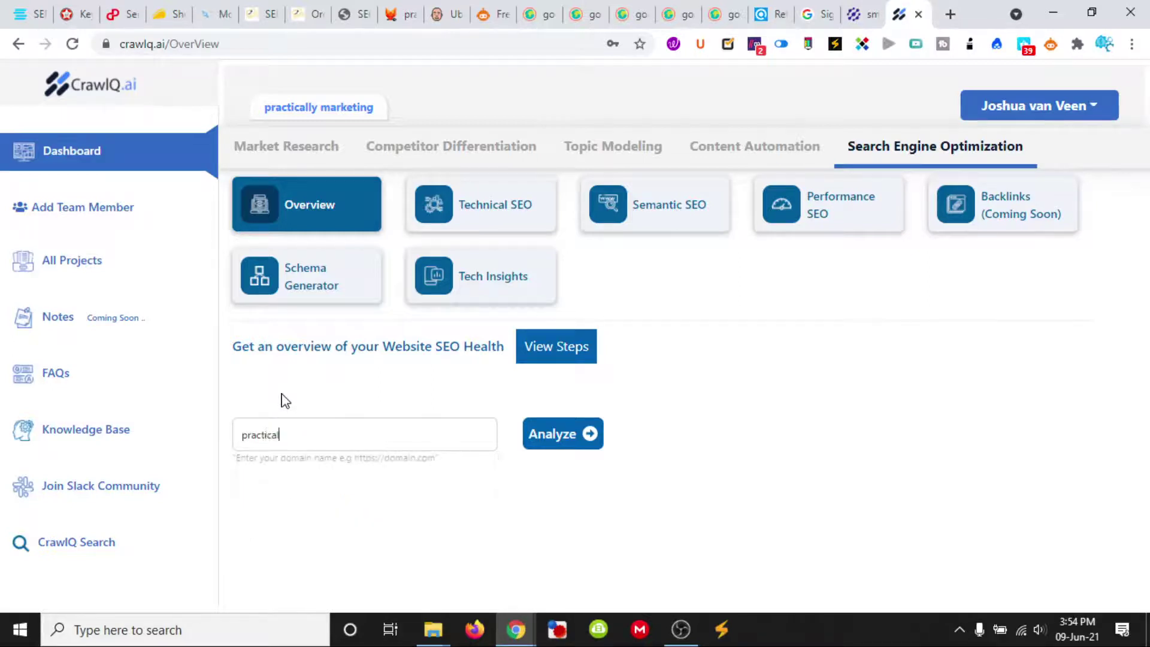
text(ly)
text(https:/)
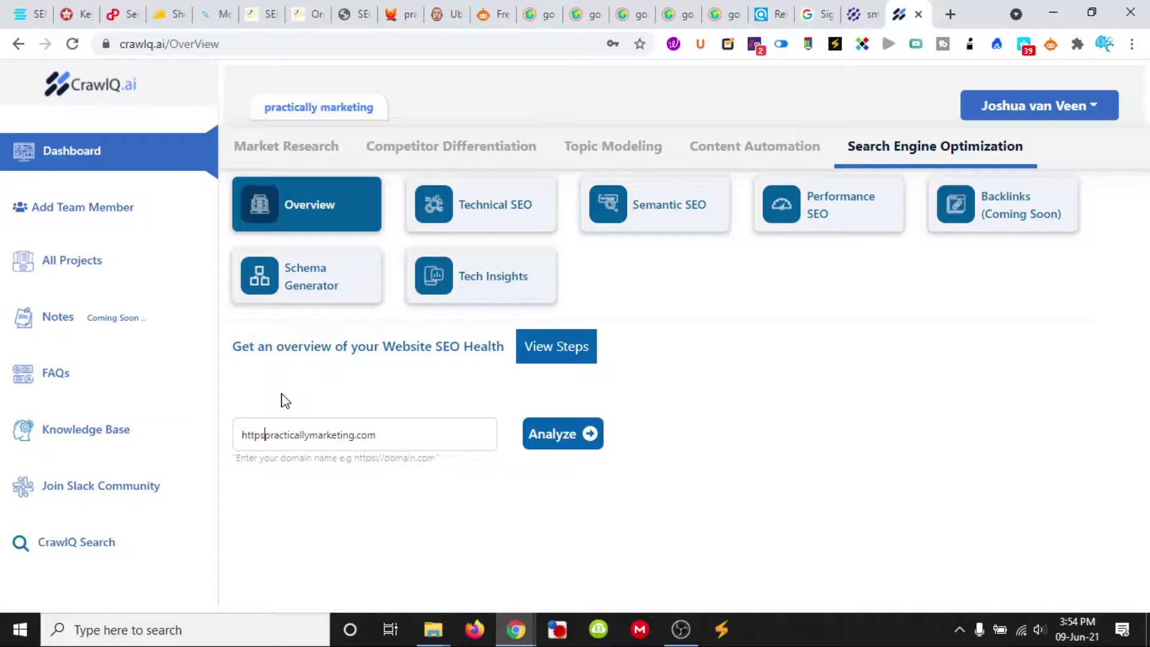
text(/)
click(528, 444)
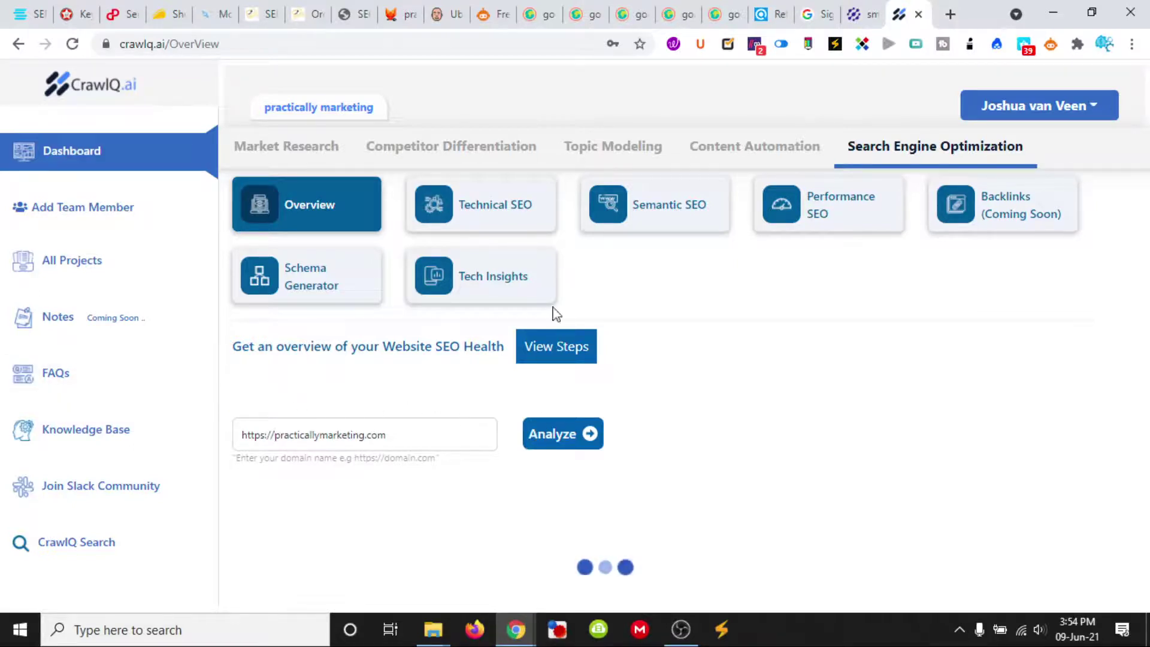
Return to NeuralText and examine the "small business marketing" keyword ideas with their monthly searches, PPC competition and CPC
click(855, 14)
scroll(659, 272, down, 3)
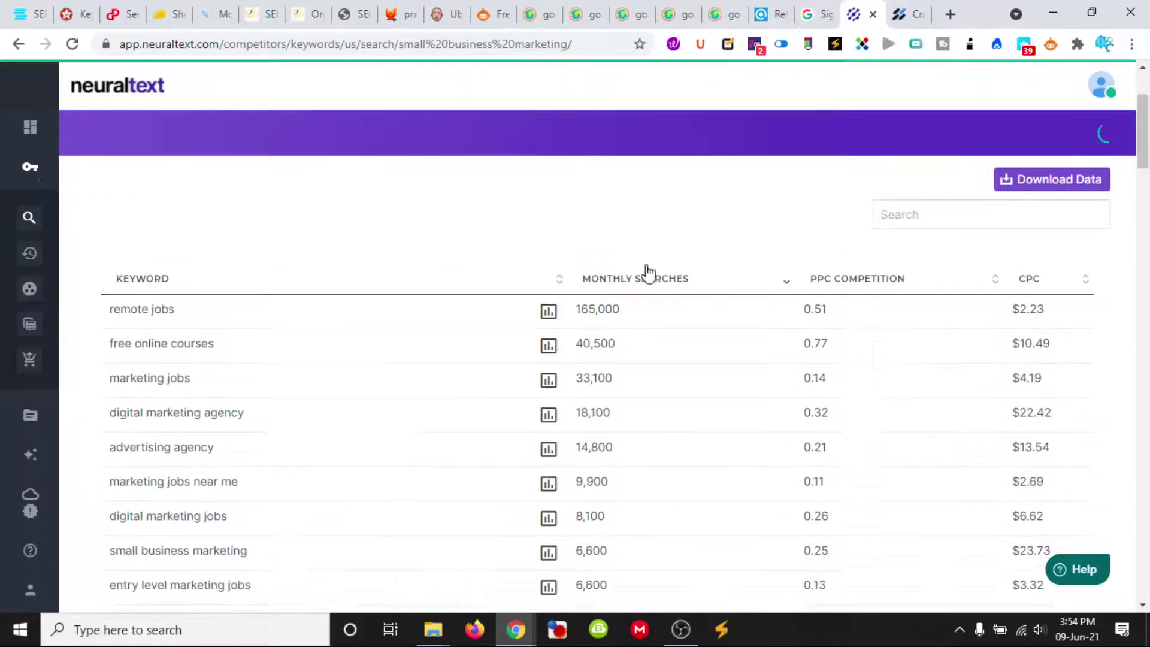
scroll(377, 239, up, 3)
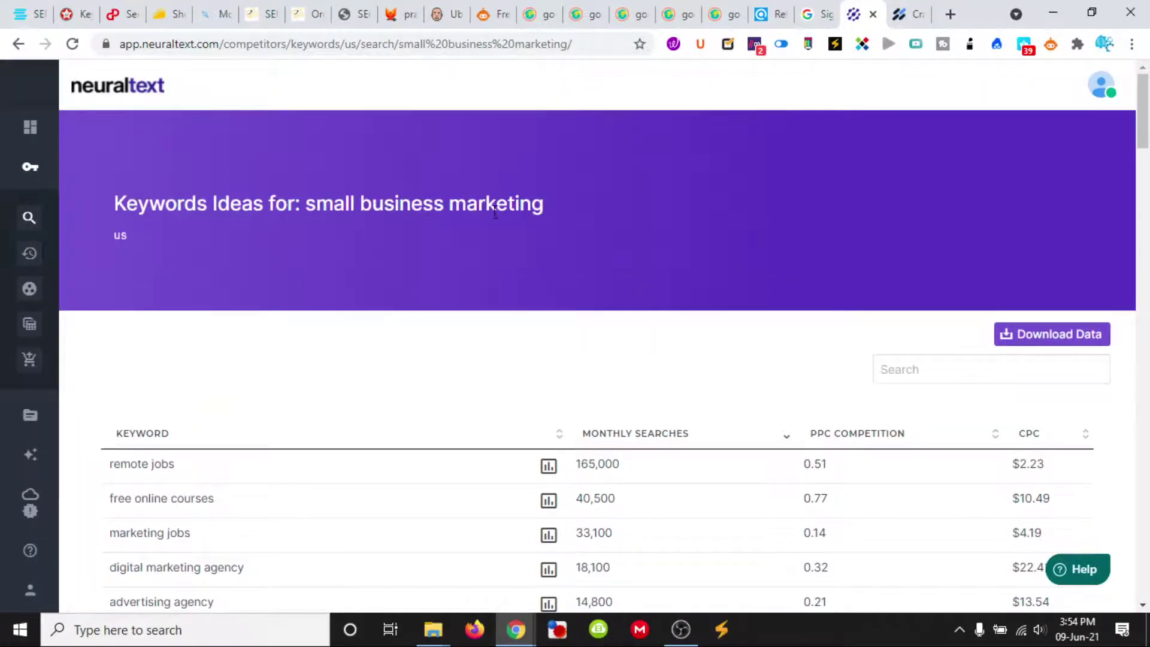
scroll(484, 209, down, 2)
scroll(406, 288, down, 2)
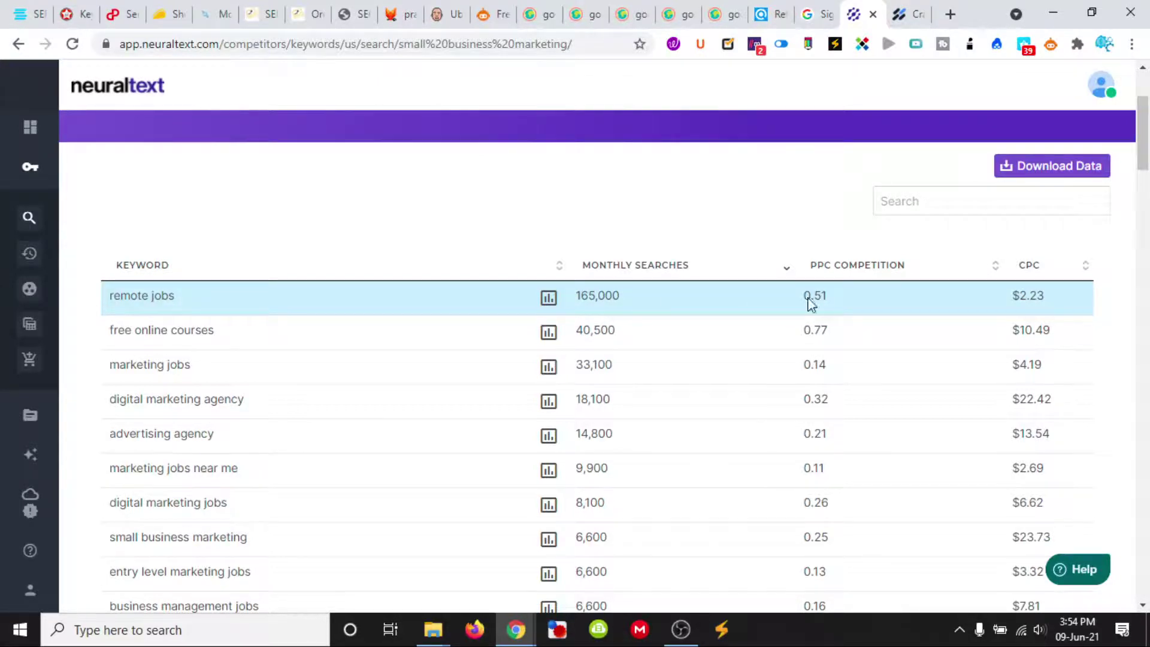
scroll(1052, 297, down, 7)
scroll(788, 362, up, 10)
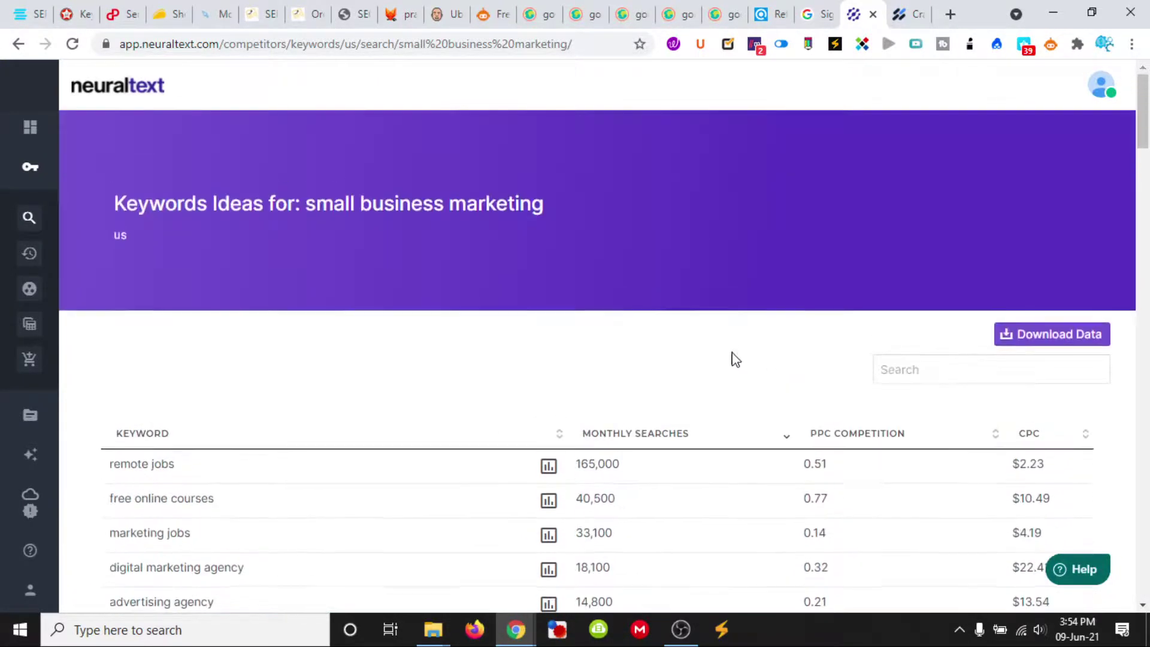
scroll(457, 357, down, 3)
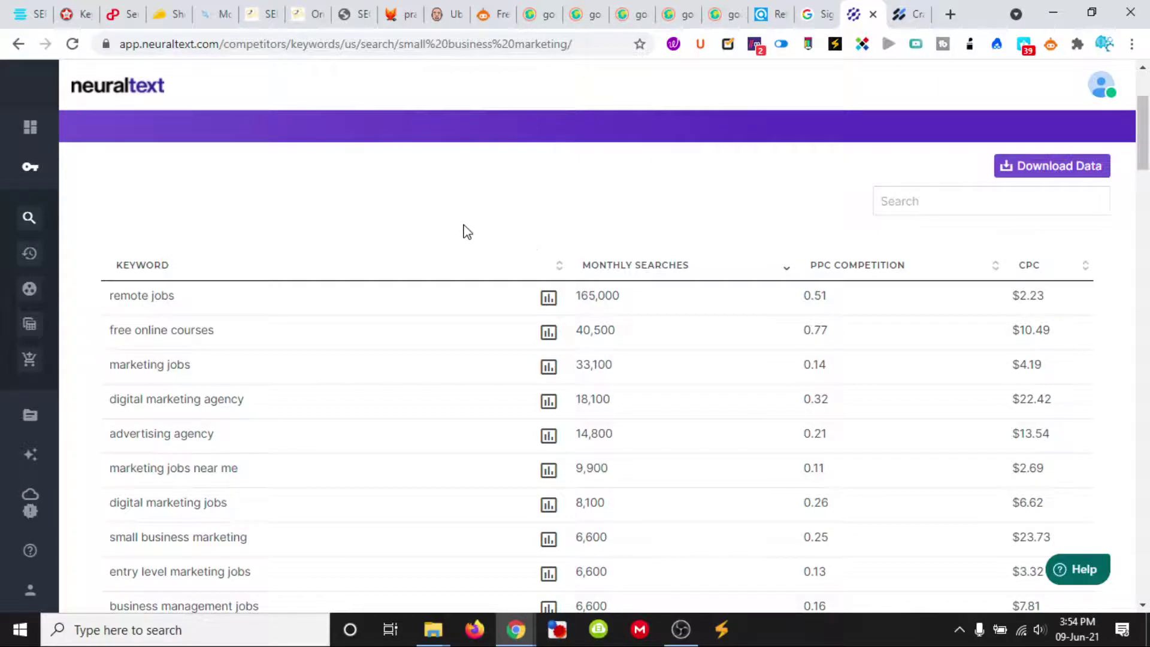
mouse_move(24, 250)
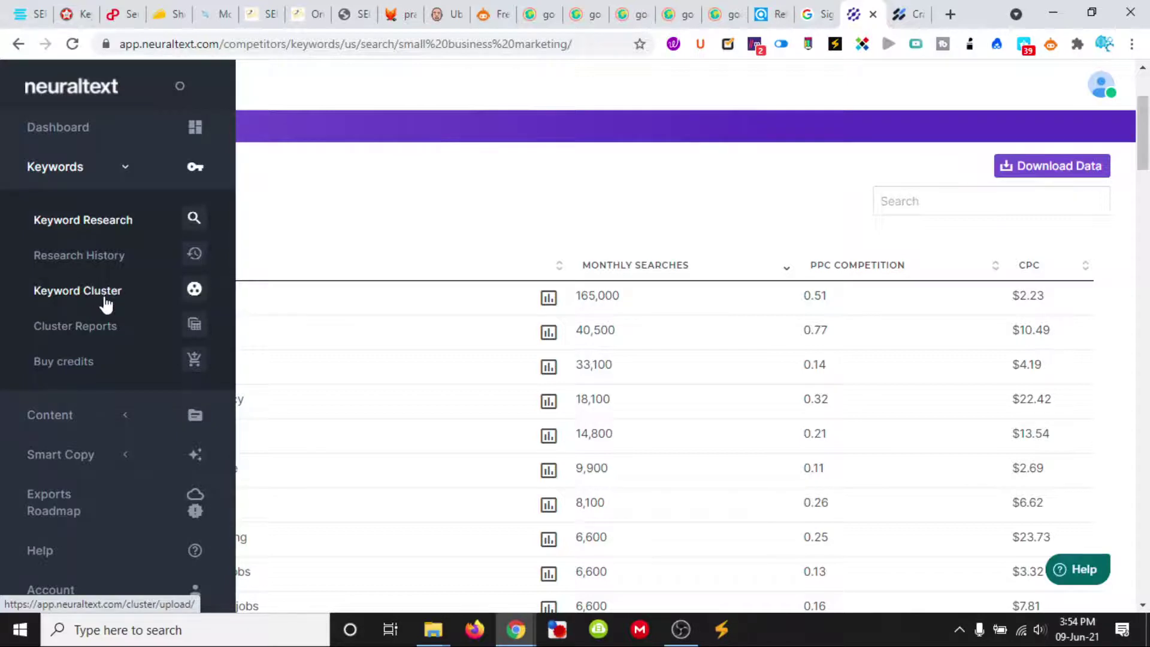
scroll(513, 193, down, 1)
scroll(518, 197, up, 1)
scroll(518, 197, down, 1)
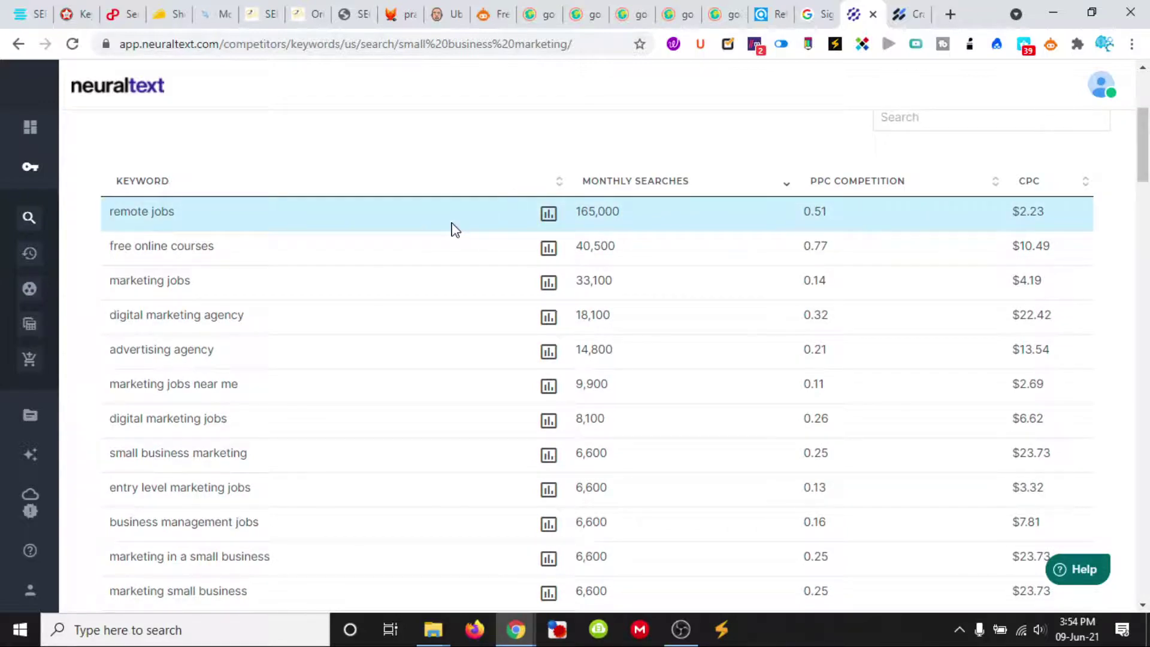
scroll(456, 229, down, 1)
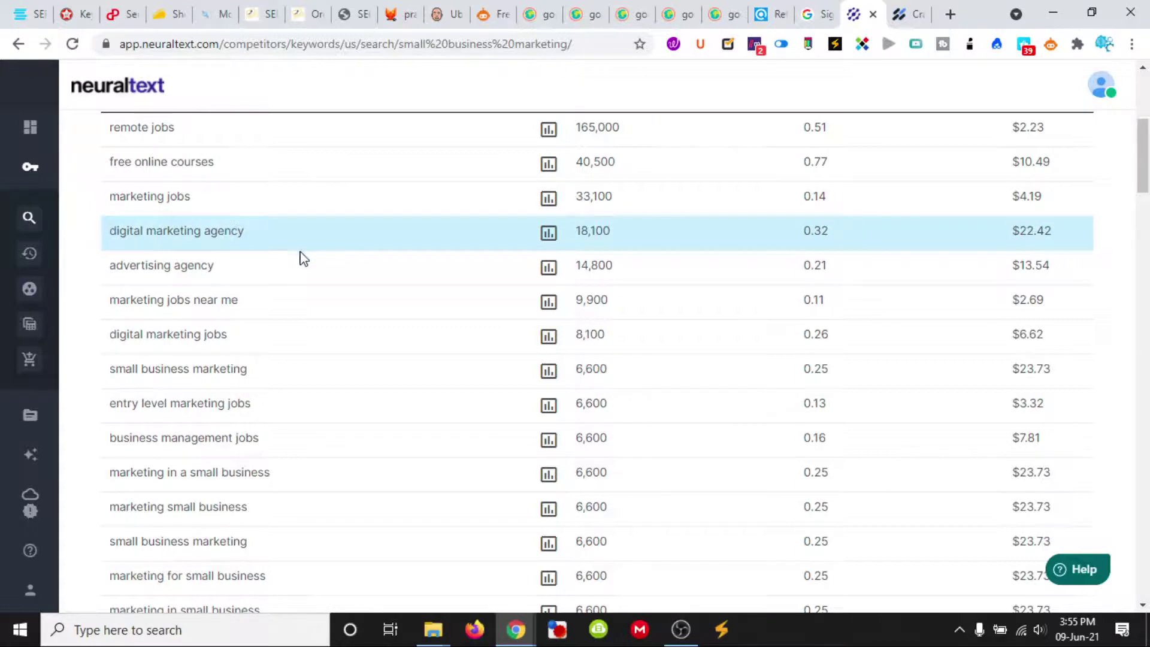
scroll(303, 261, down, 1)
scroll(303, 262, down, 1)
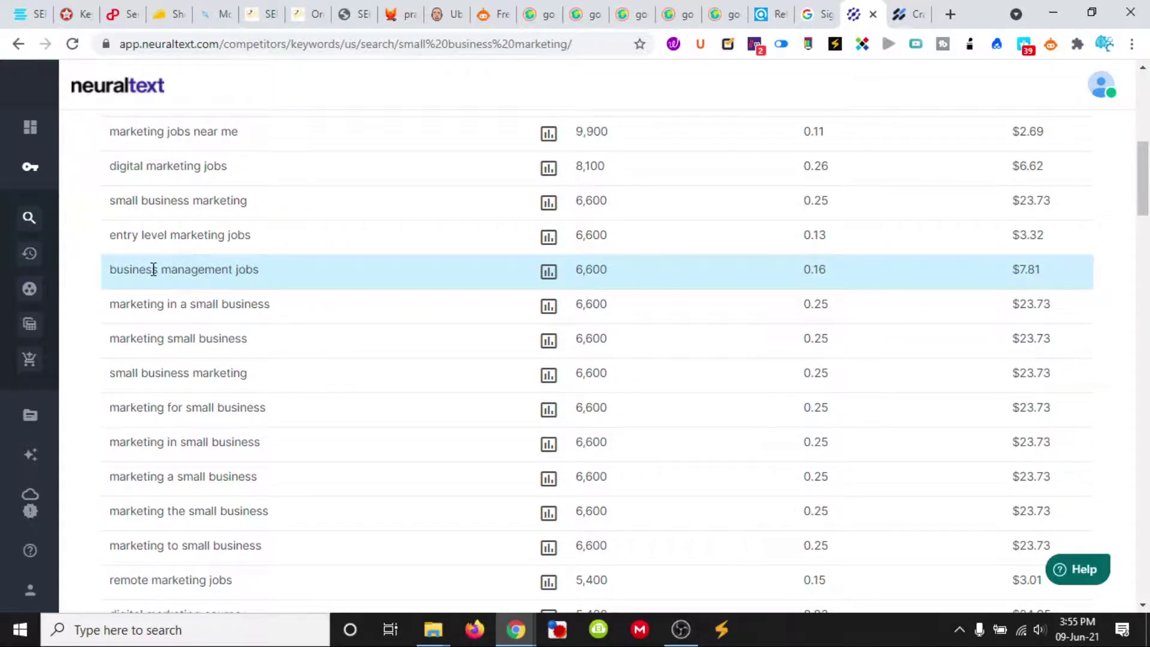
scroll(153, 270, down, 2)
Open the Practically Marketing project from NeuralText's content projects
mouse_move(49, 329)
click(76, 419)
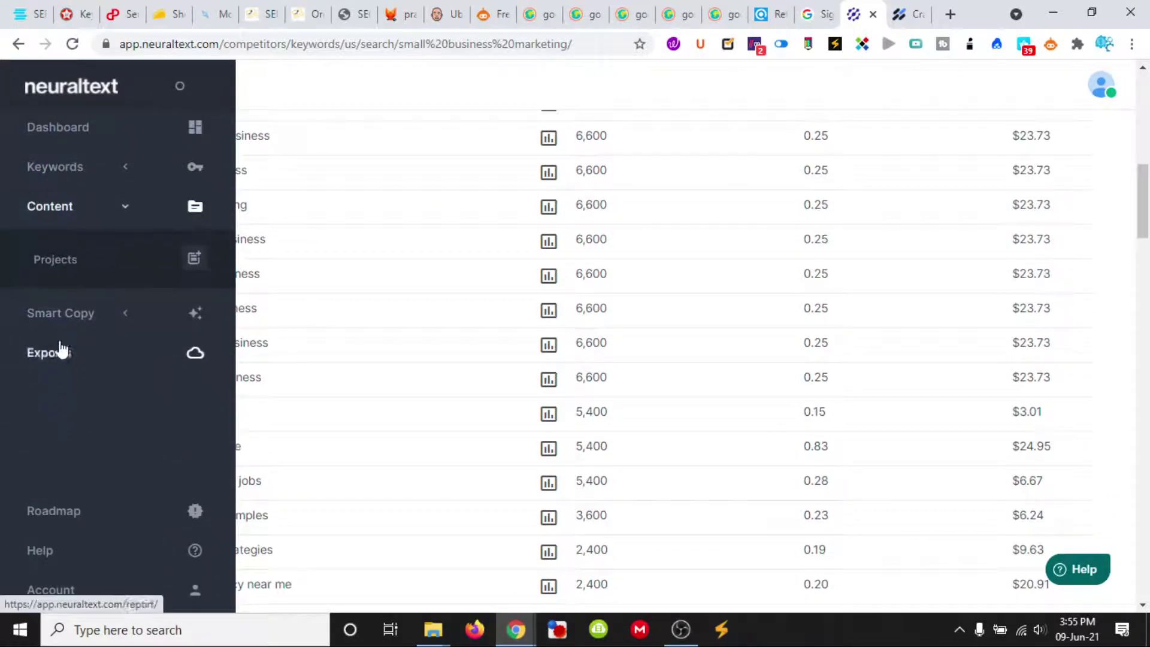
click(69, 264)
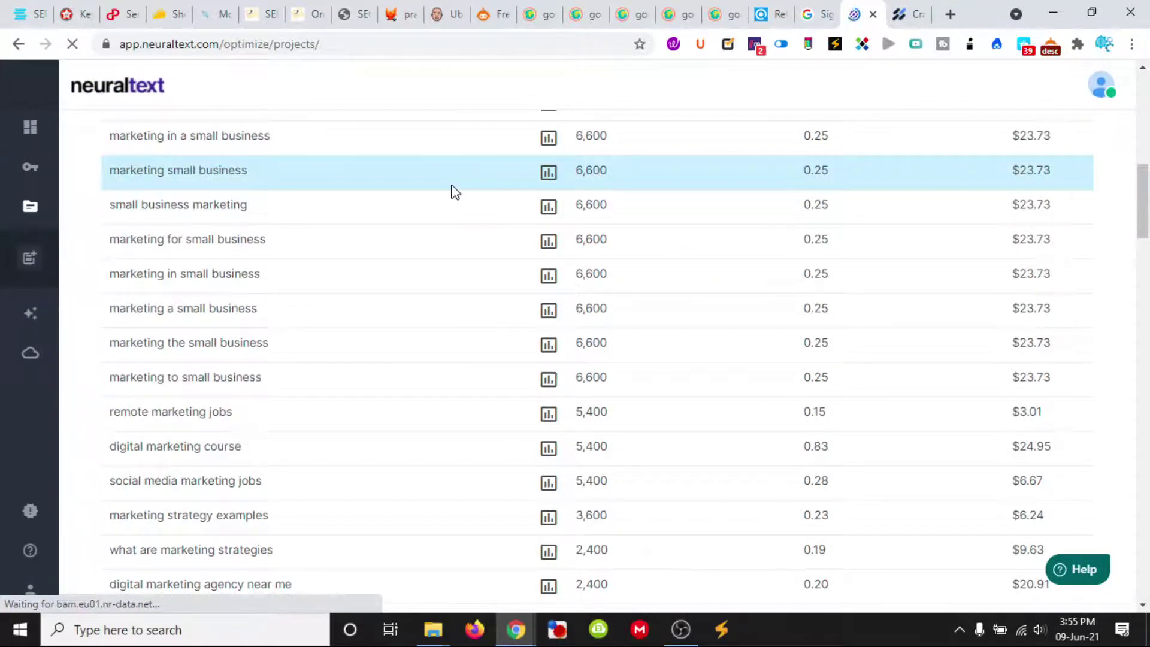
scroll(602, 281, down, 4)
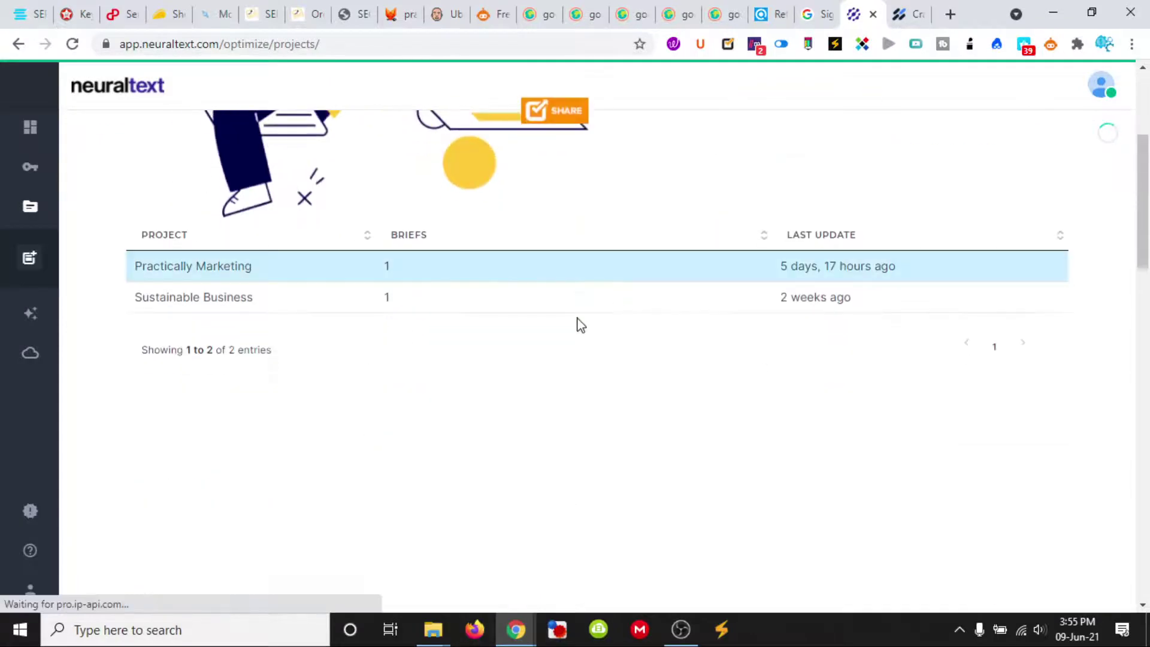
click(191, 270)
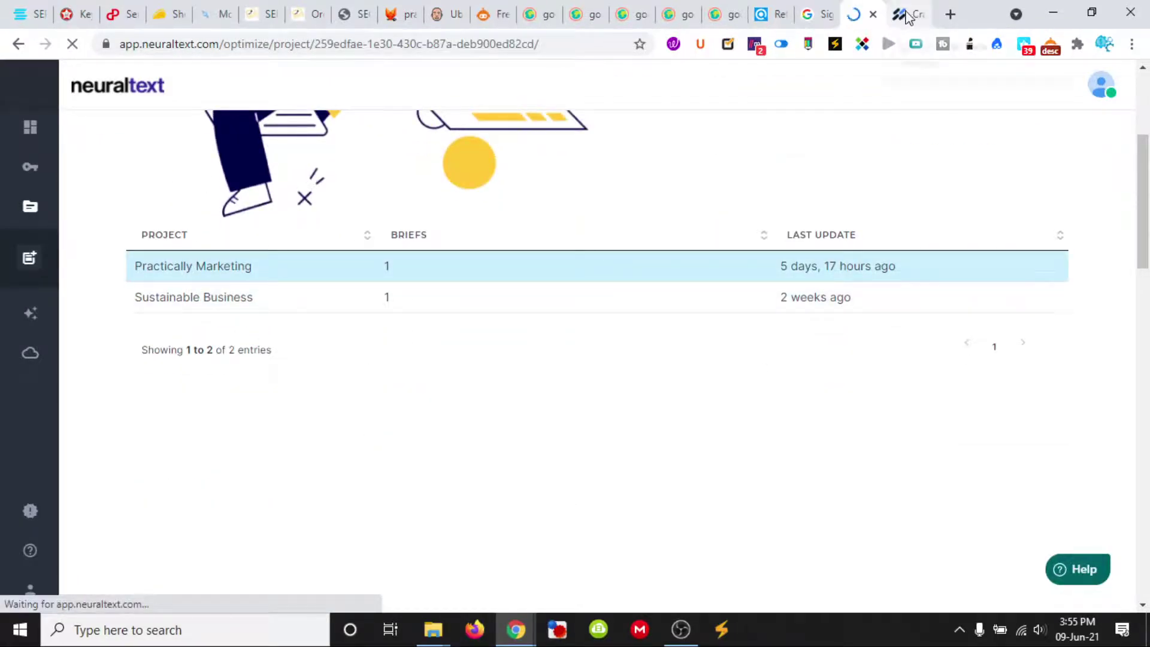
Switch to CrawlQ.ai and review the site's SEO health overview scores, including a glance at the Technical SEO section
click(906, 17)
scroll(793, 317, down, 4)
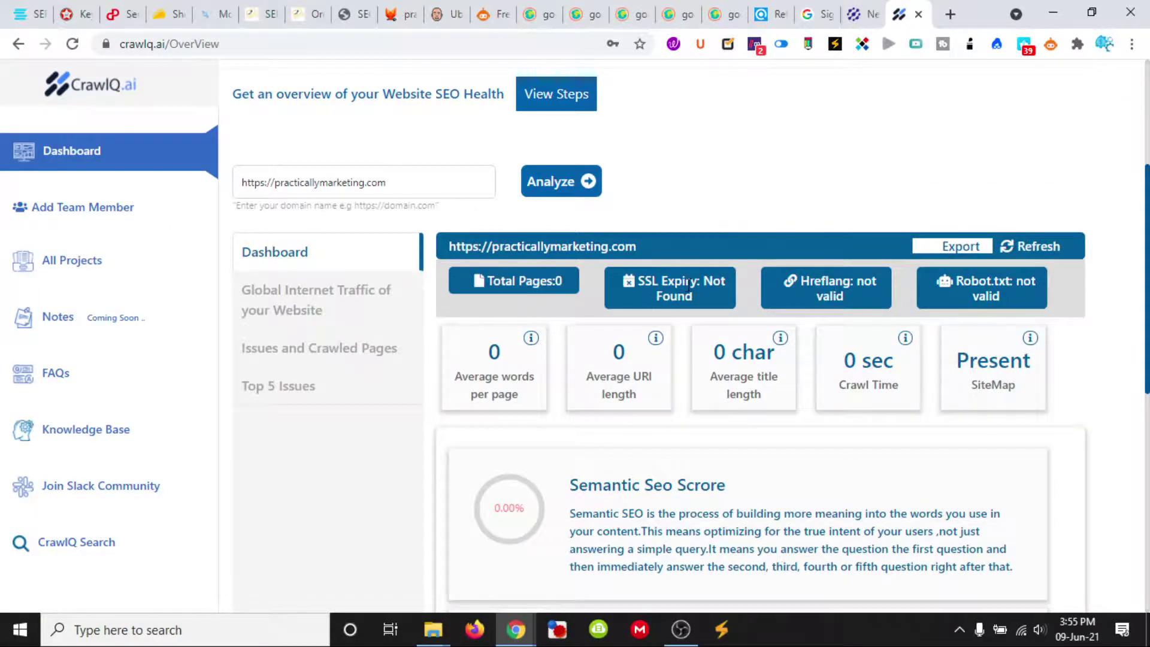
scroll(671, 324, down, 3)
scroll(551, 342, down, 3)
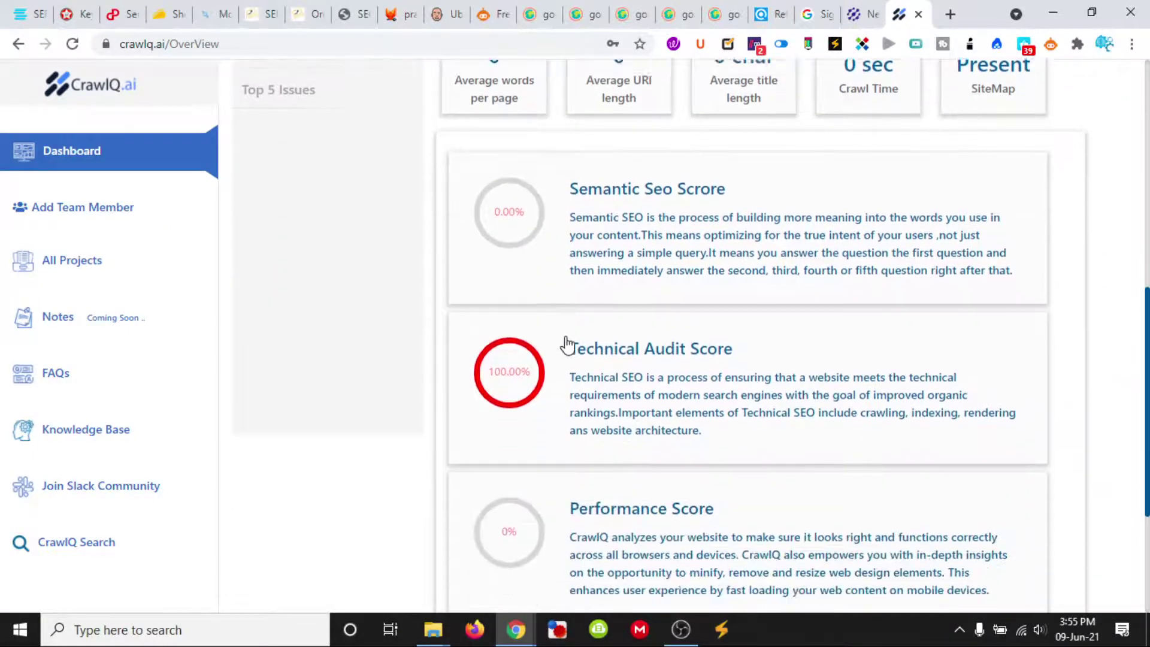
scroll(667, 329, down, 3)
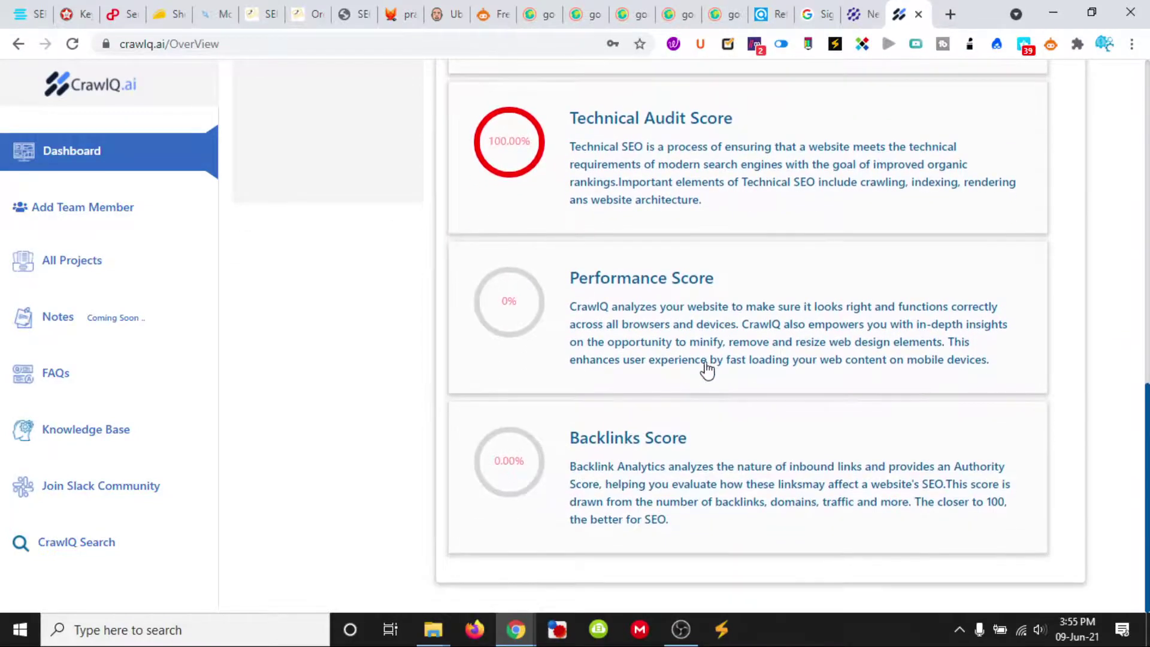
scroll(681, 374, up, 12)
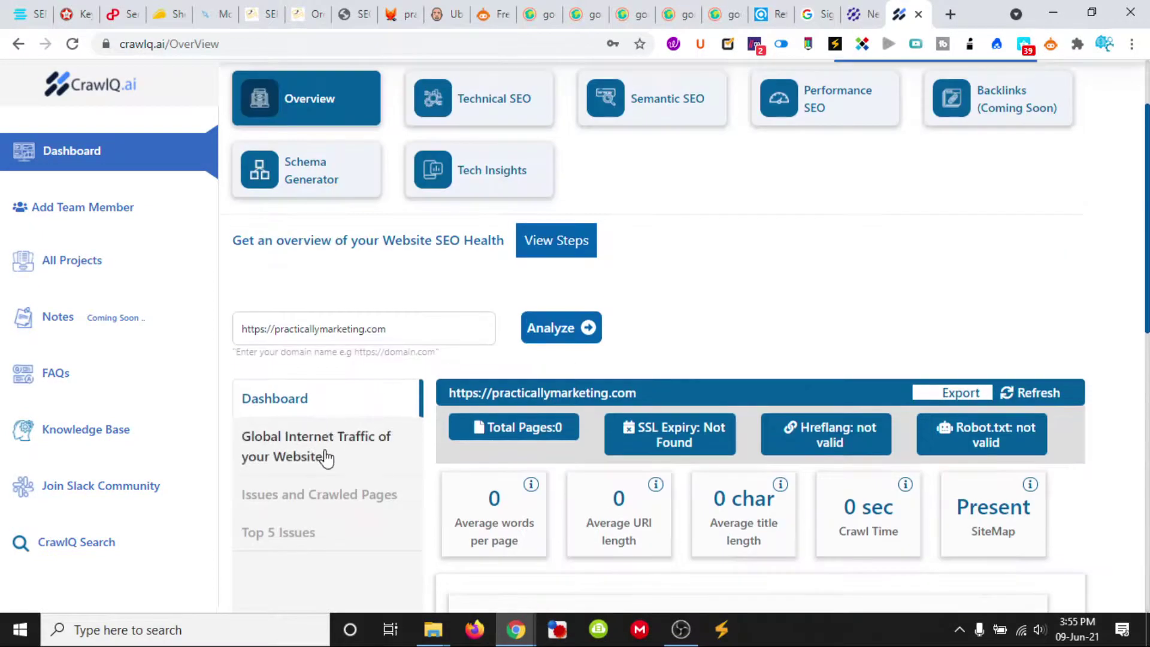
click(494, 100)
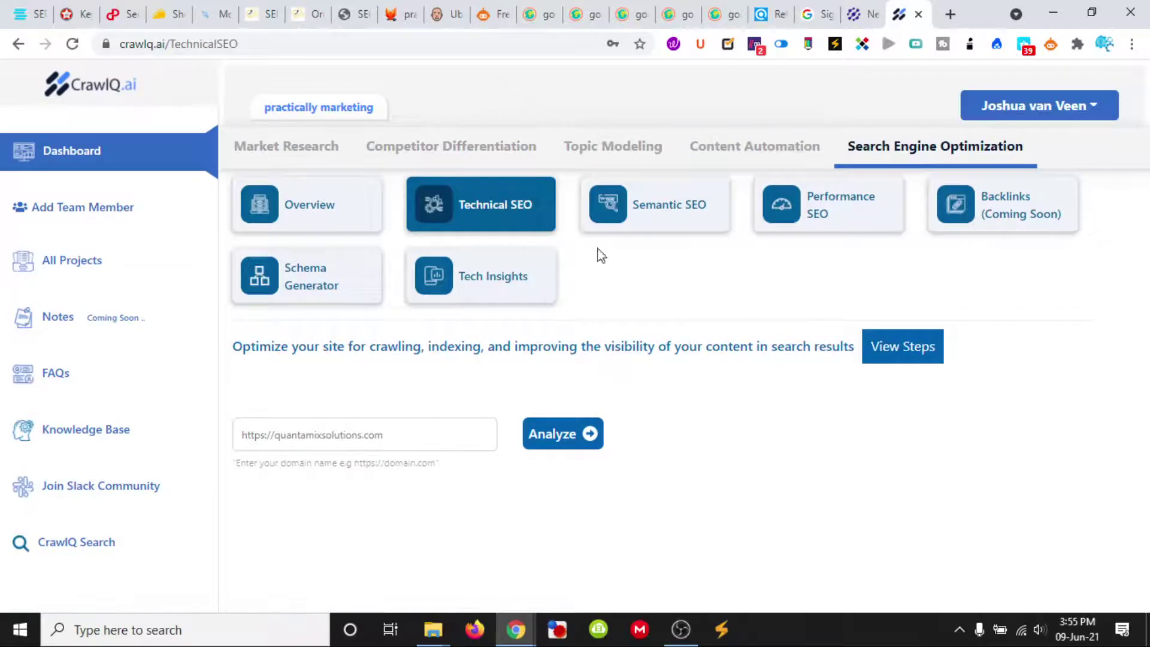
click(328, 215)
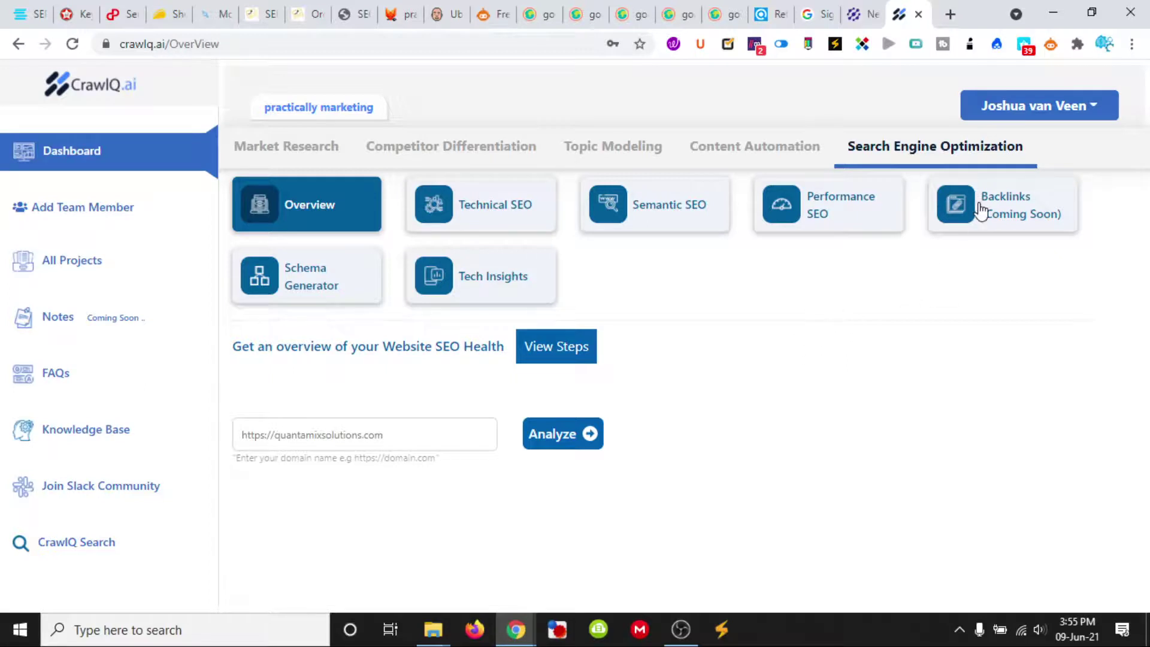
Try to run the Performance SEO analysis for practicallymarketing.com and dismiss the resulting alert
click(860, 215)
click(459, 441)
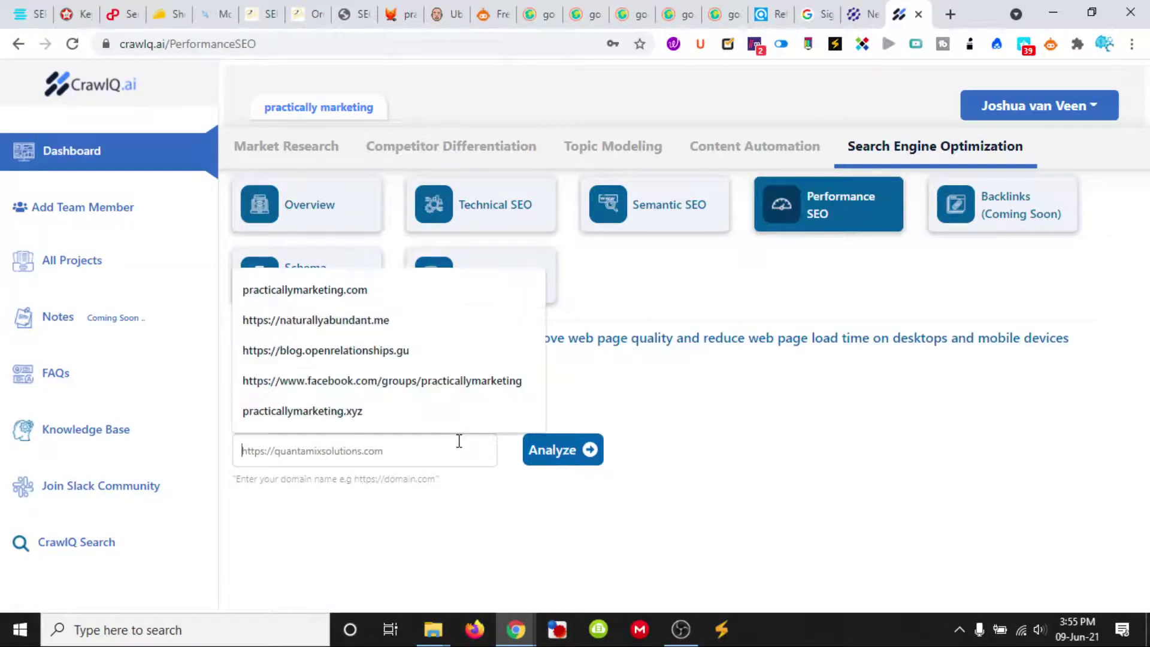
click(360, 291)
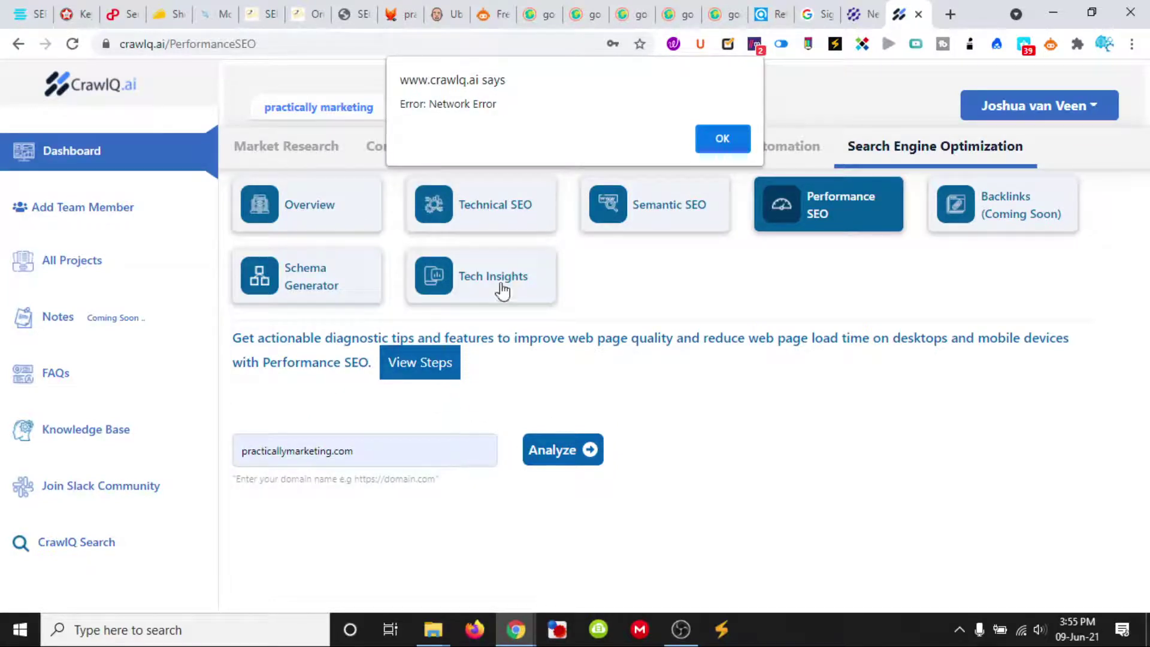
click(722, 139)
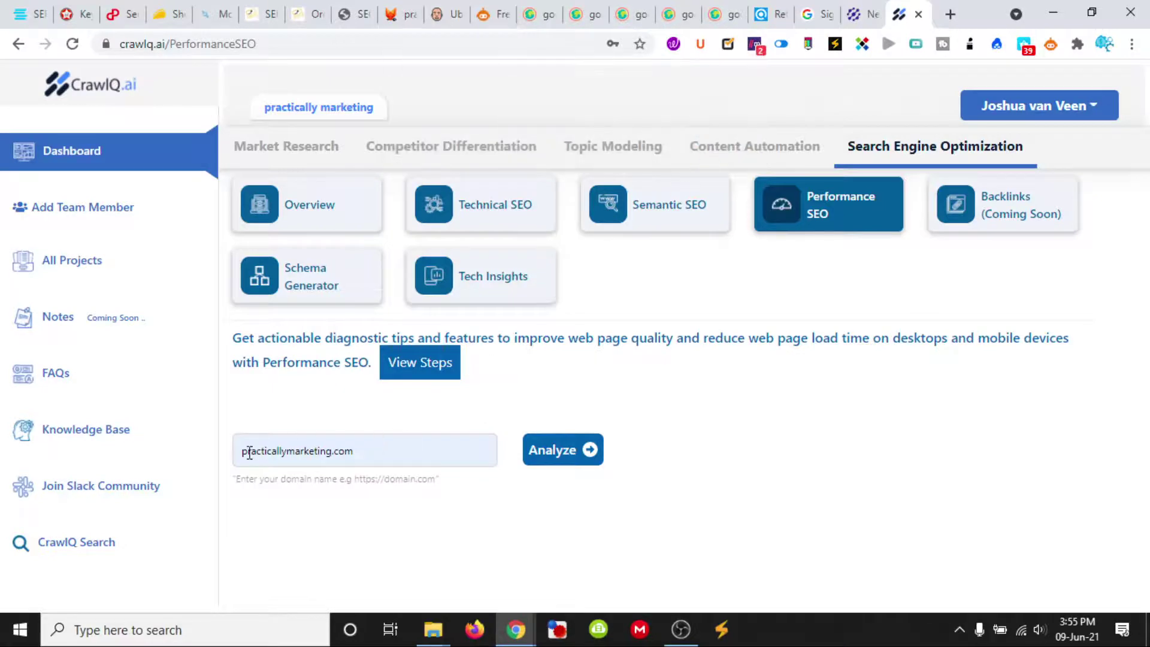
text(https)
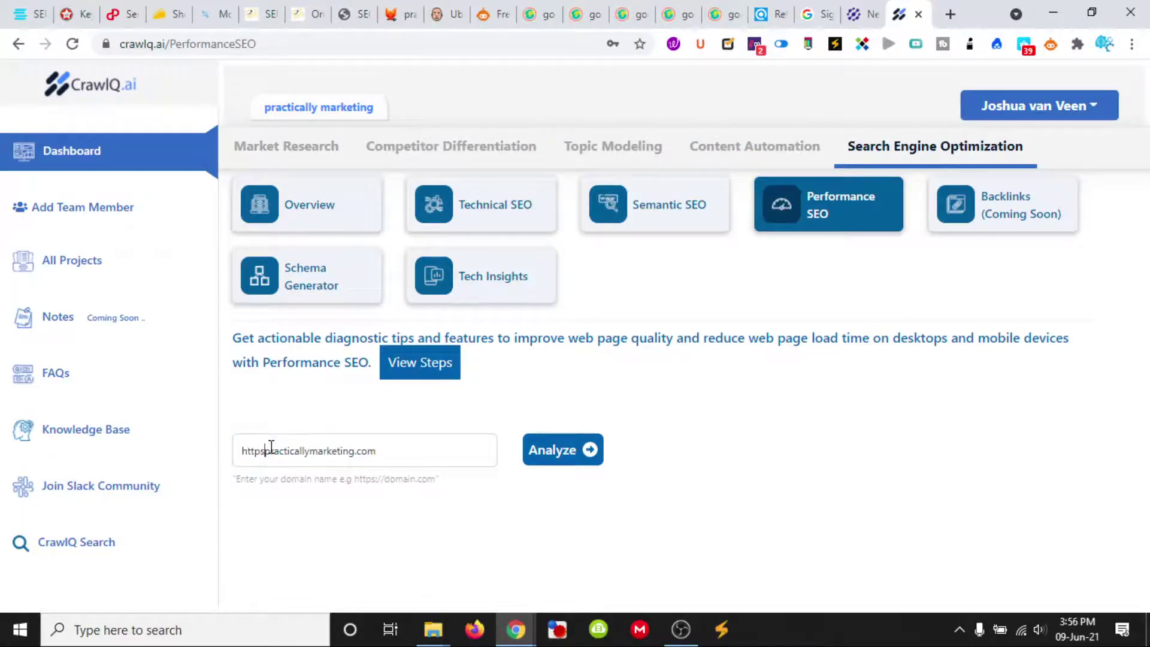
text(://)
drag(396, 450, 150, 441)
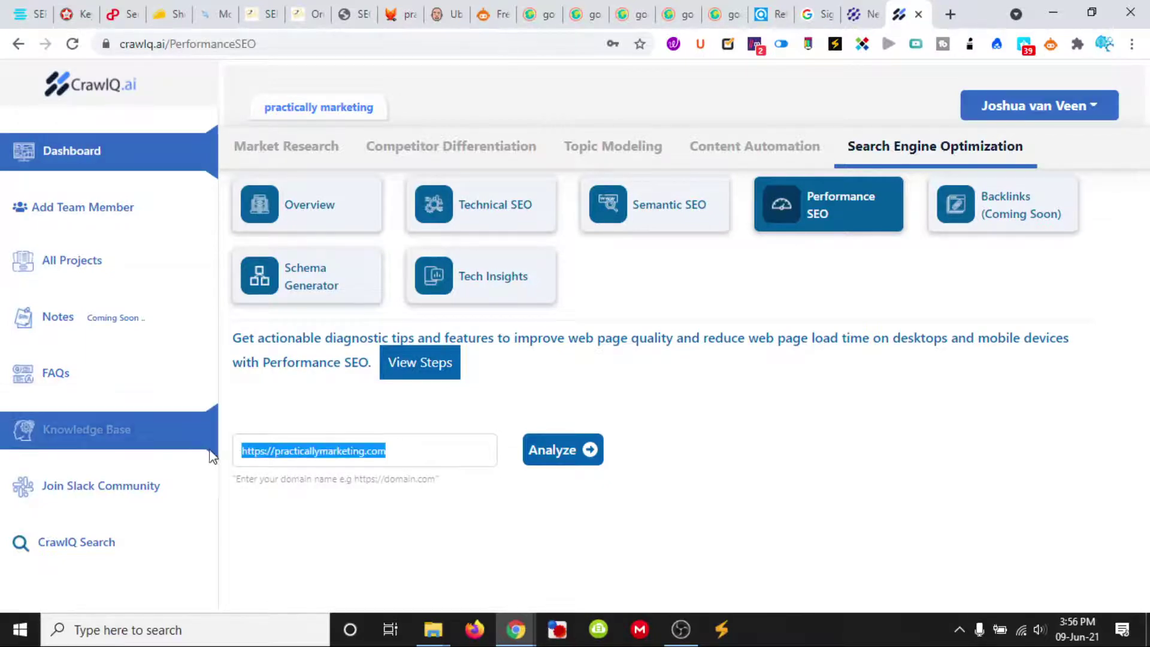
click(584, 456)
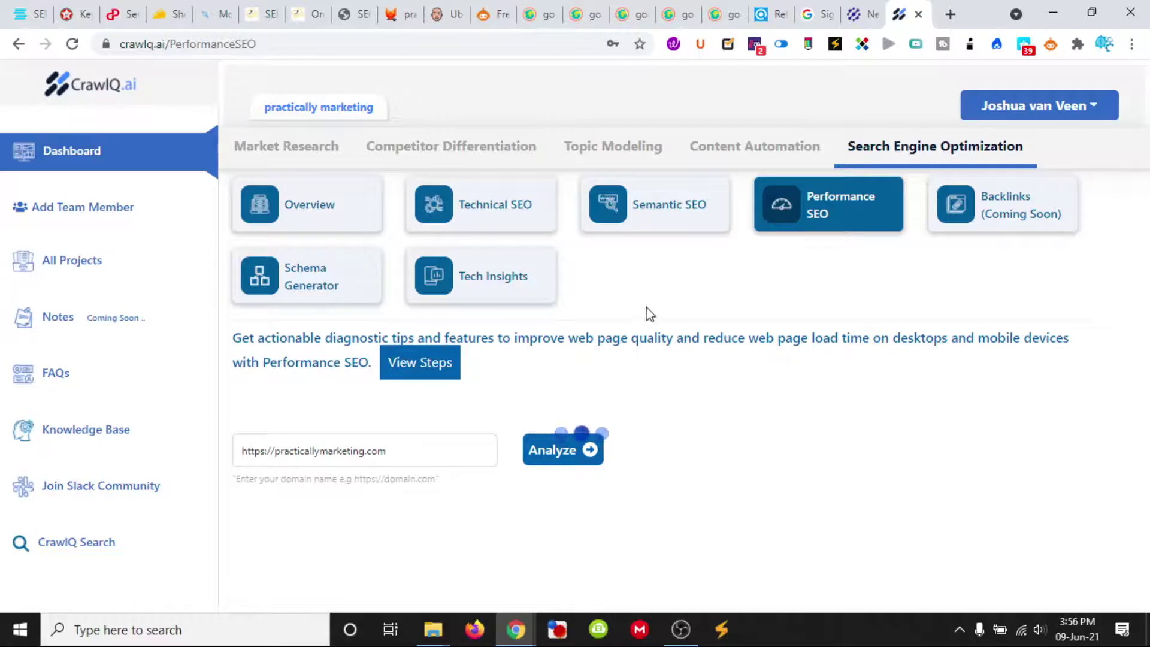
Switch to NeuralText and open the "Write Better Copy Effortlessly" content brief from the Practically Marketing project
click(862, 16)
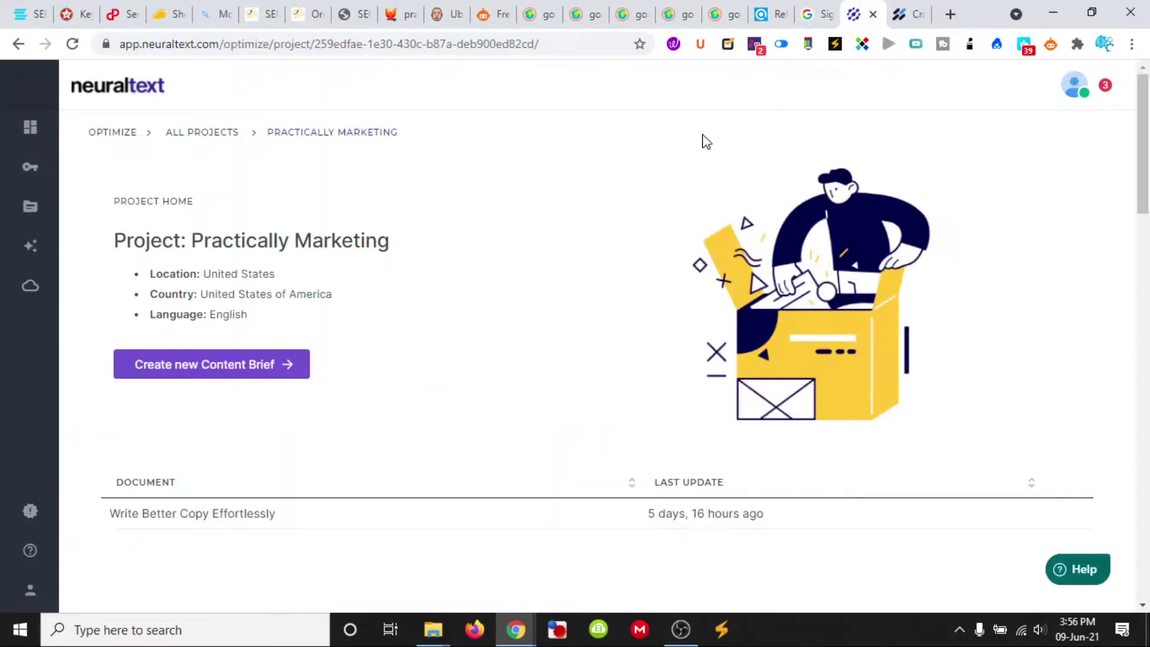
scroll(359, 419, down, 1)
click(229, 426)
double_click(226, 429)
click(164, 436)
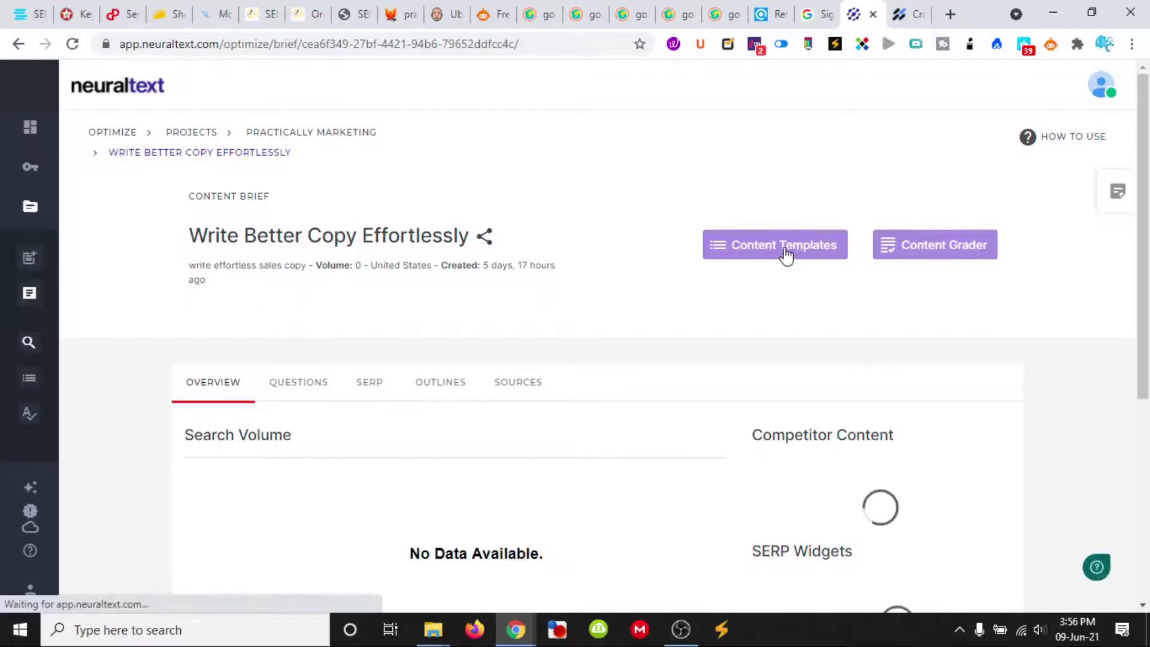
Examine the brief's overview, including competitor content and relevant topics, and its list of questions
scroll(587, 297, down, 4)
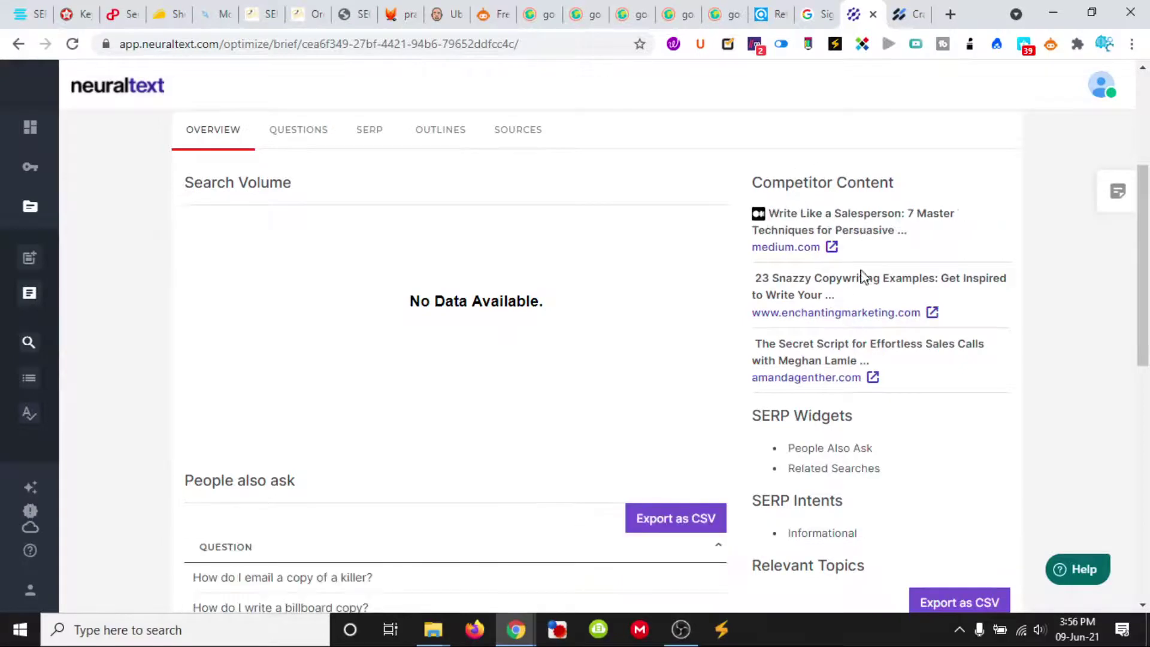
scroll(868, 255, down, 10)
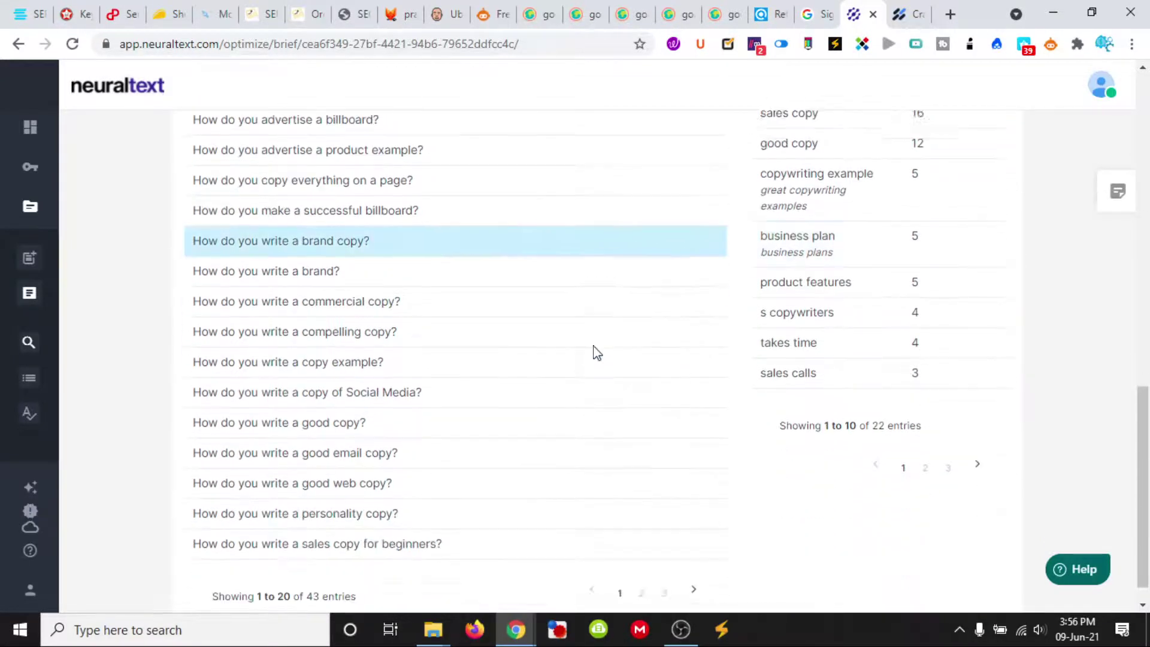
scroll(597, 353, up, 10)
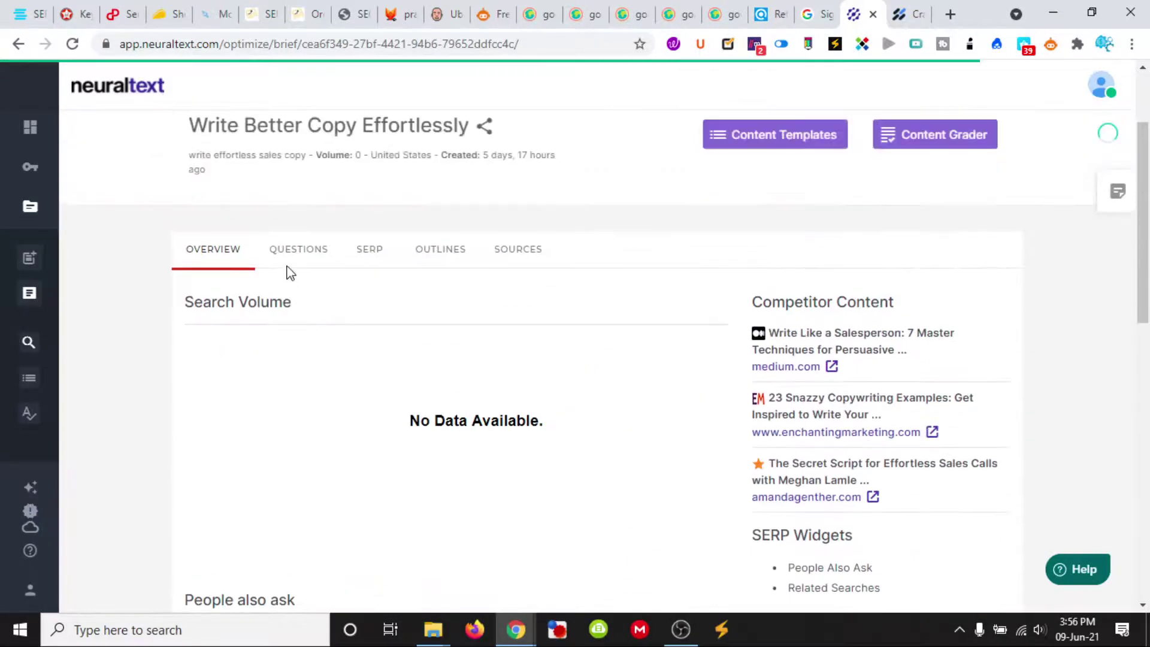
click(303, 252)
scroll(506, 465, down, 4)
scroll(506, 466, up, 6)
scroll(457, 347, down, 10)
scroll(495, 343, up, 10)
Review the brief's SERP statistics, competitor outlines and common sources
click(371, 388)
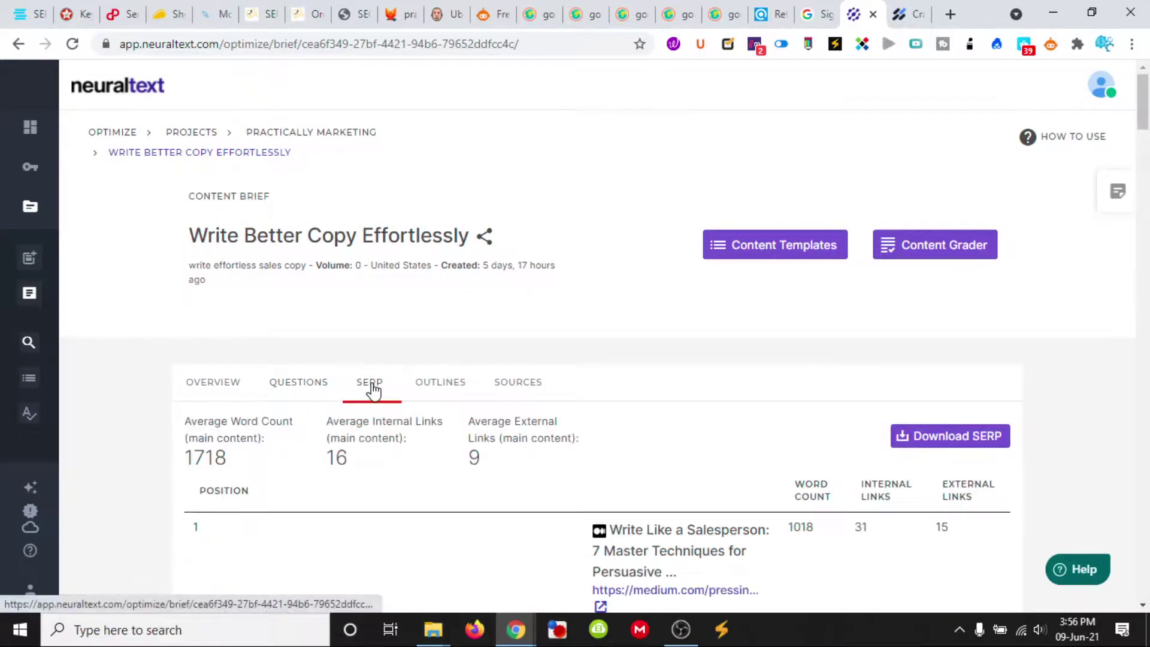
scroll(473, 312, down, 3)
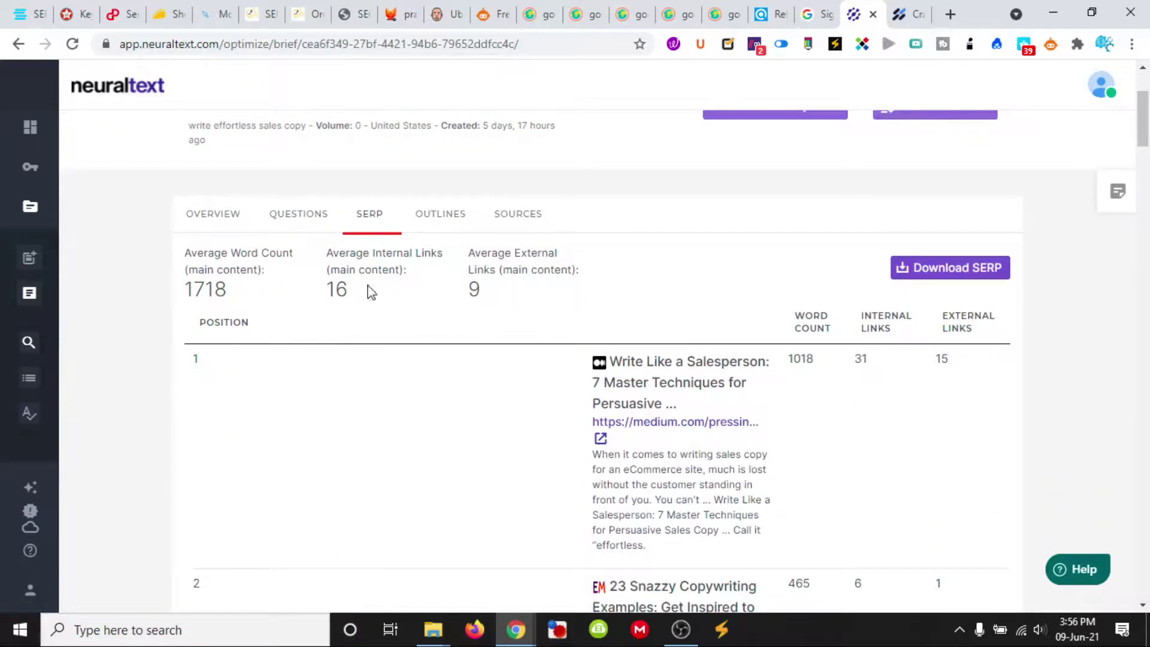
scroll(649, 290, down, 6)
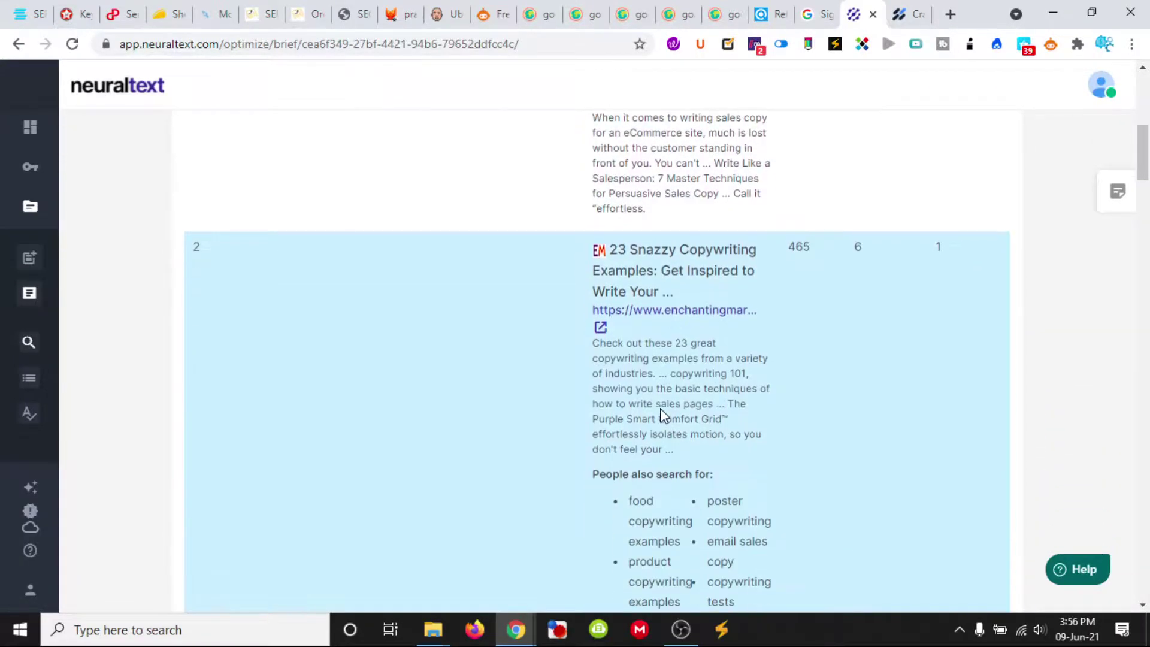
scroll(506, 325, up, 7)
click(446, 302)
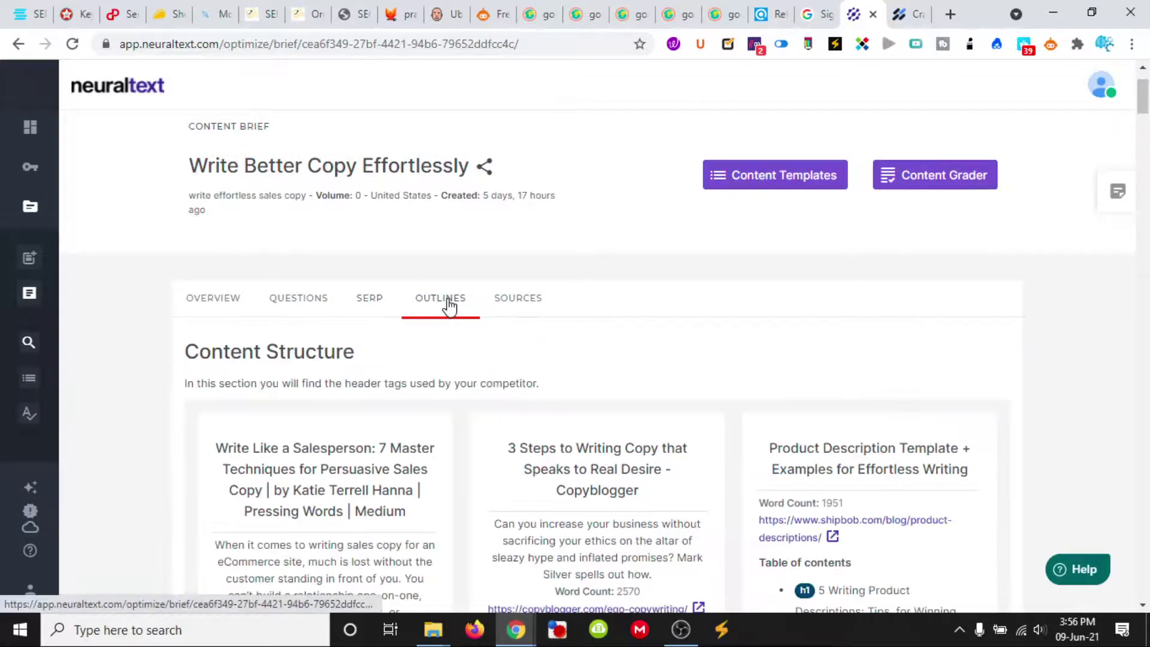
click(537, 301)
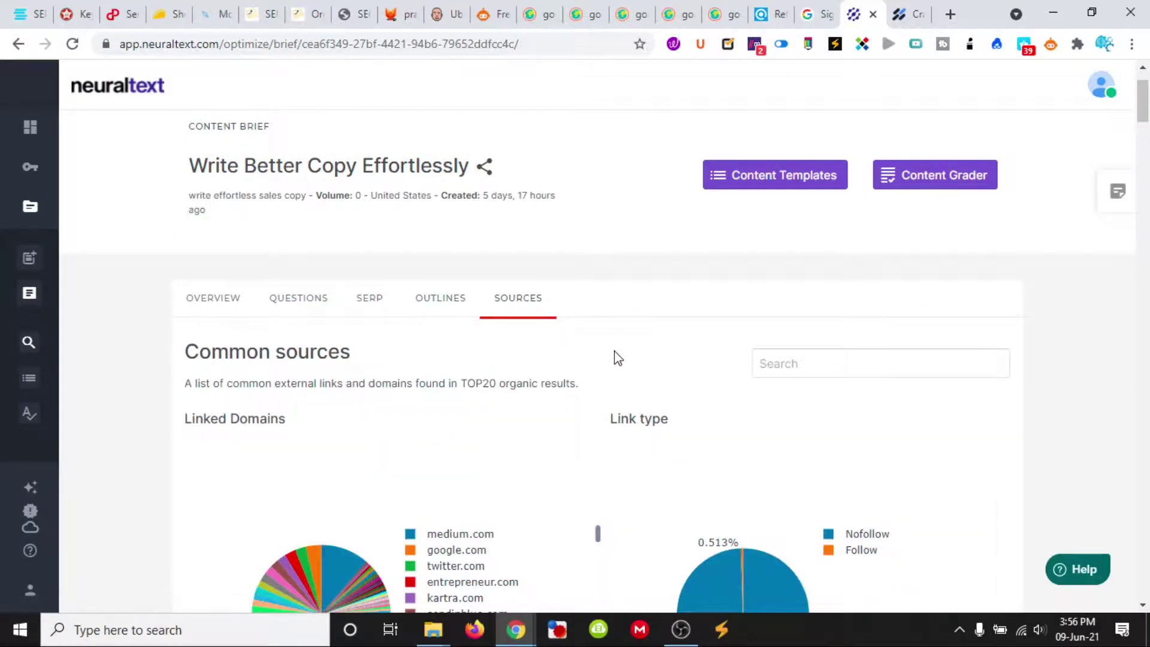
scroll(539, 322, down, 4)
scroll(470, 375, up, 6)
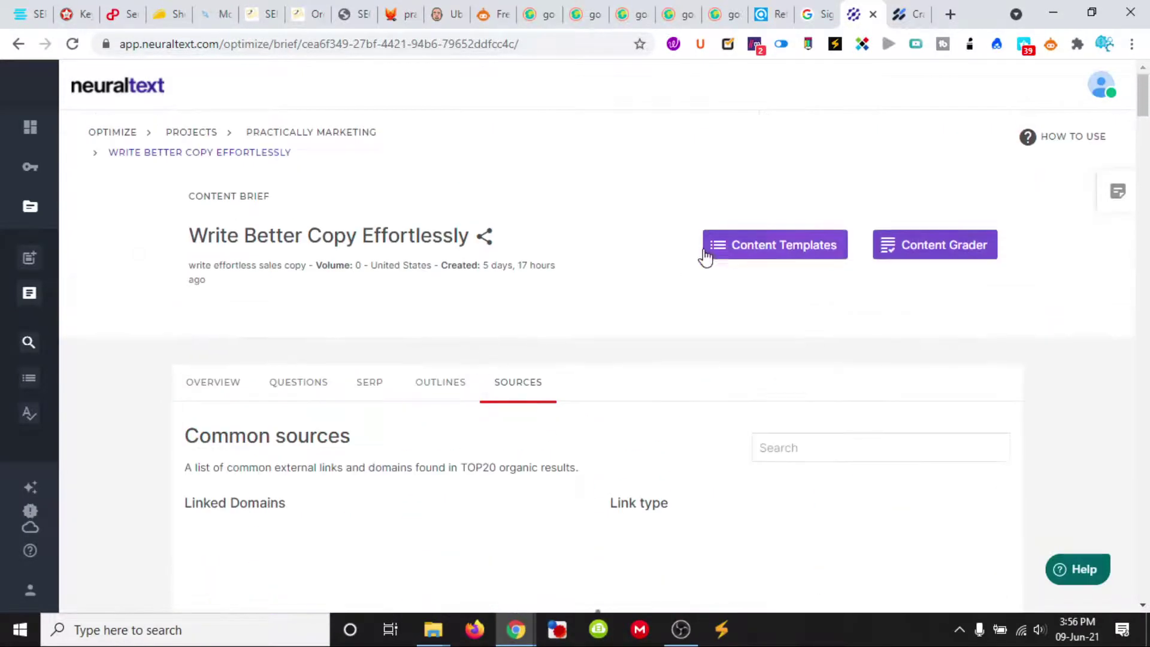
Check back on CrawlQ.ai's Performance SEO page and close the unneeded Ecosia search and SEO Minion browser tabs
click(909, 17)
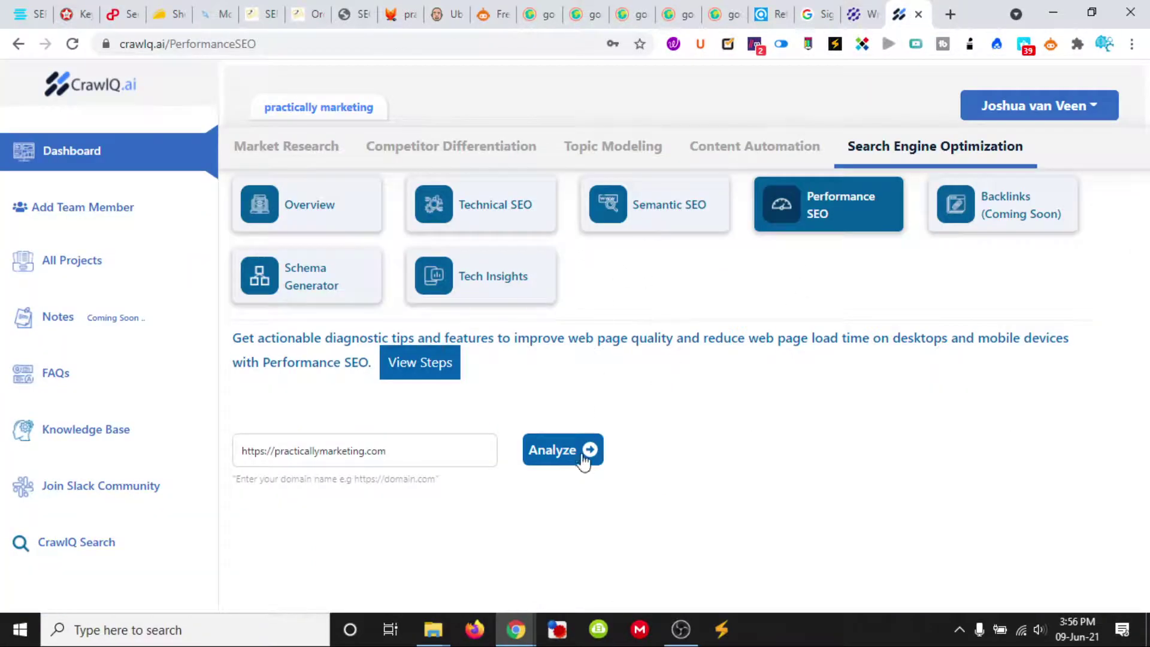
click(769, 16)
click(782, 16)
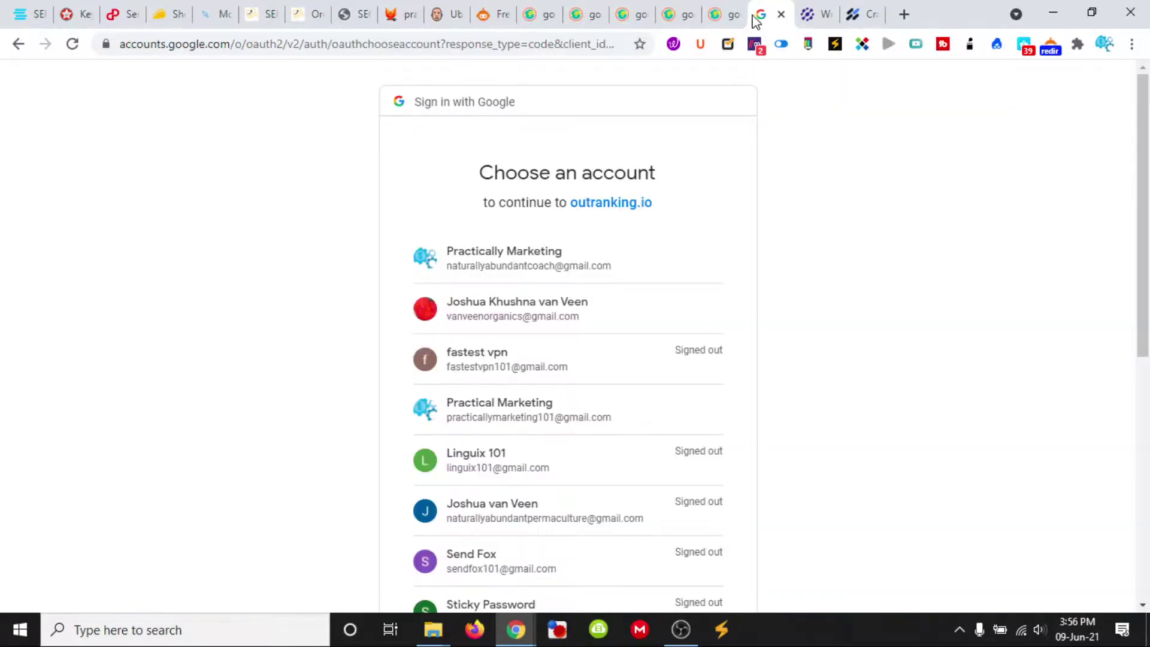
click(736, 16)
click(735, 14)
click(682, 16)
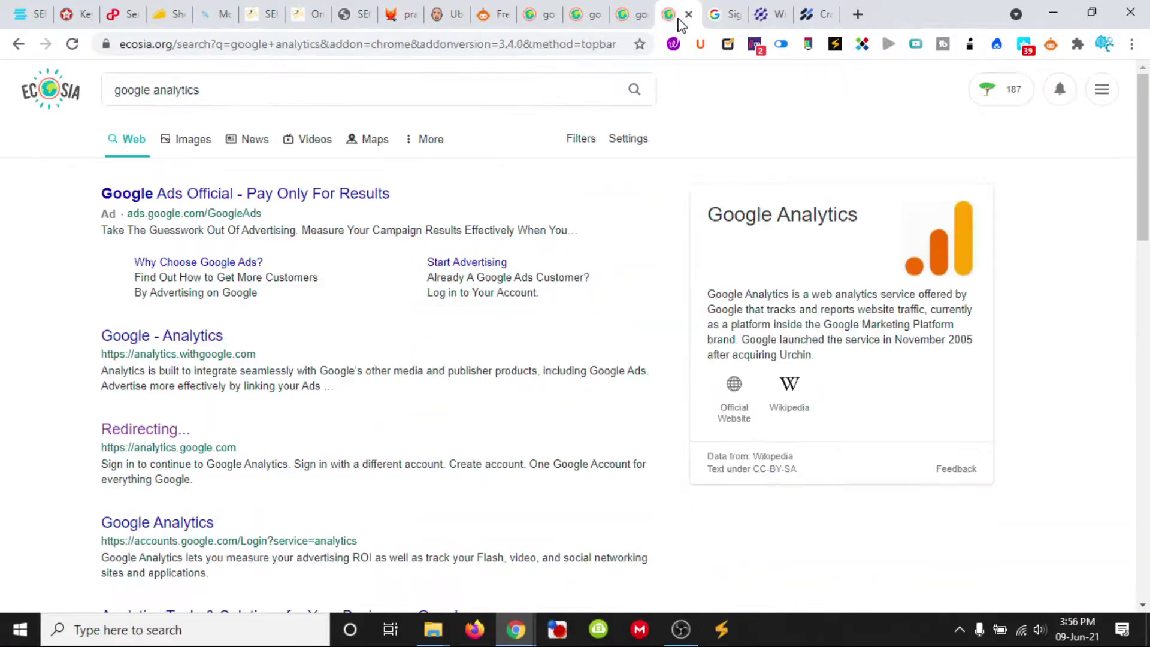
click(689, 14)
click(635, 17)
click(642, 14)
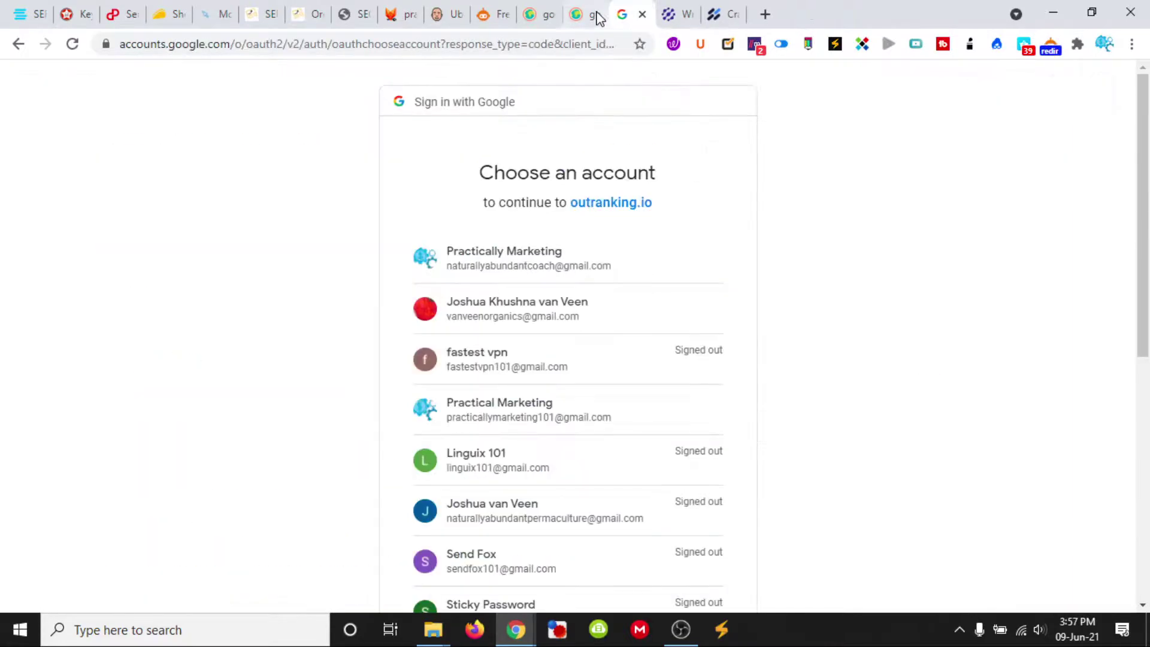
click(589, 16)
click(596, 14)
click(546, 14)
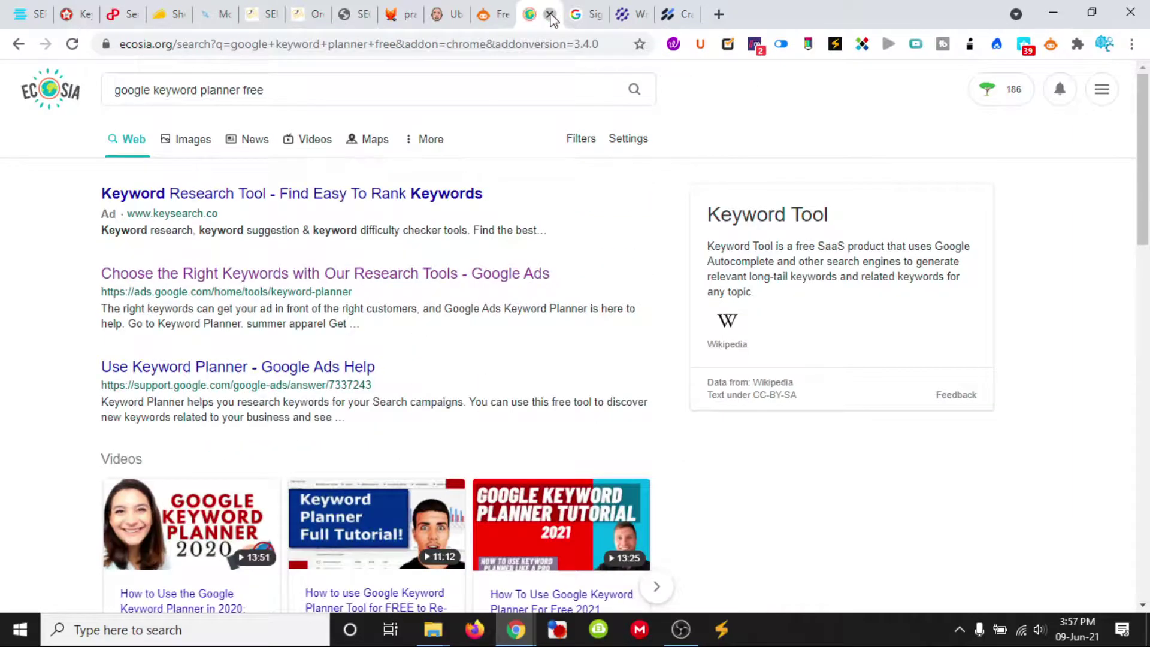
click(551, 15)
click(492, 16)
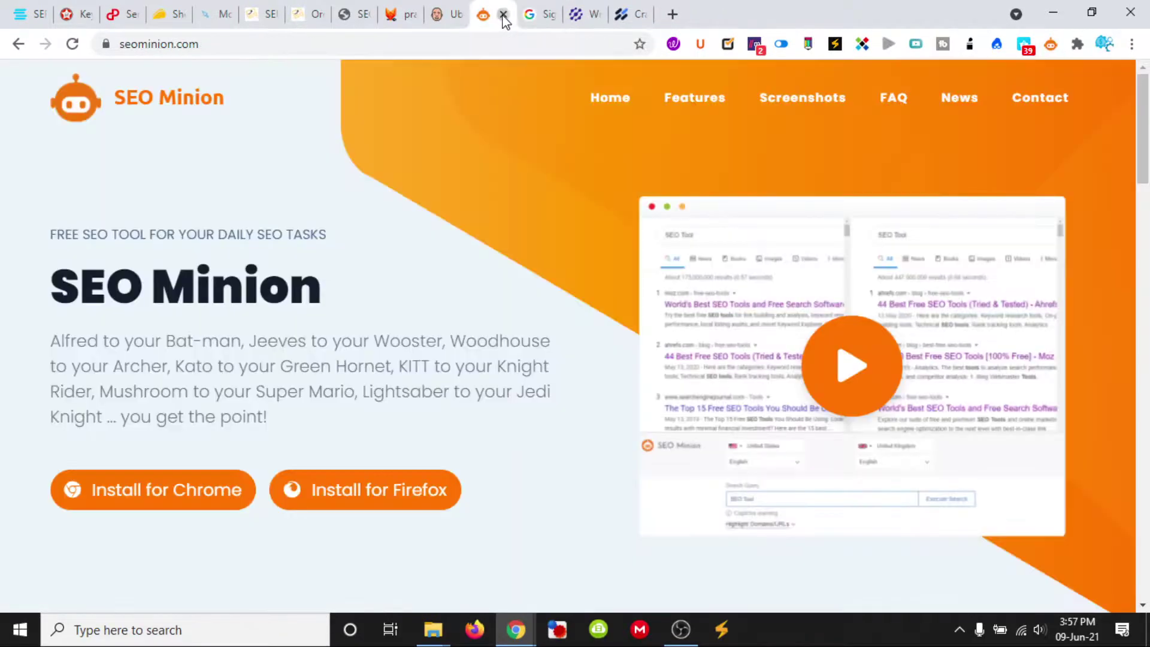
click(503, 15)
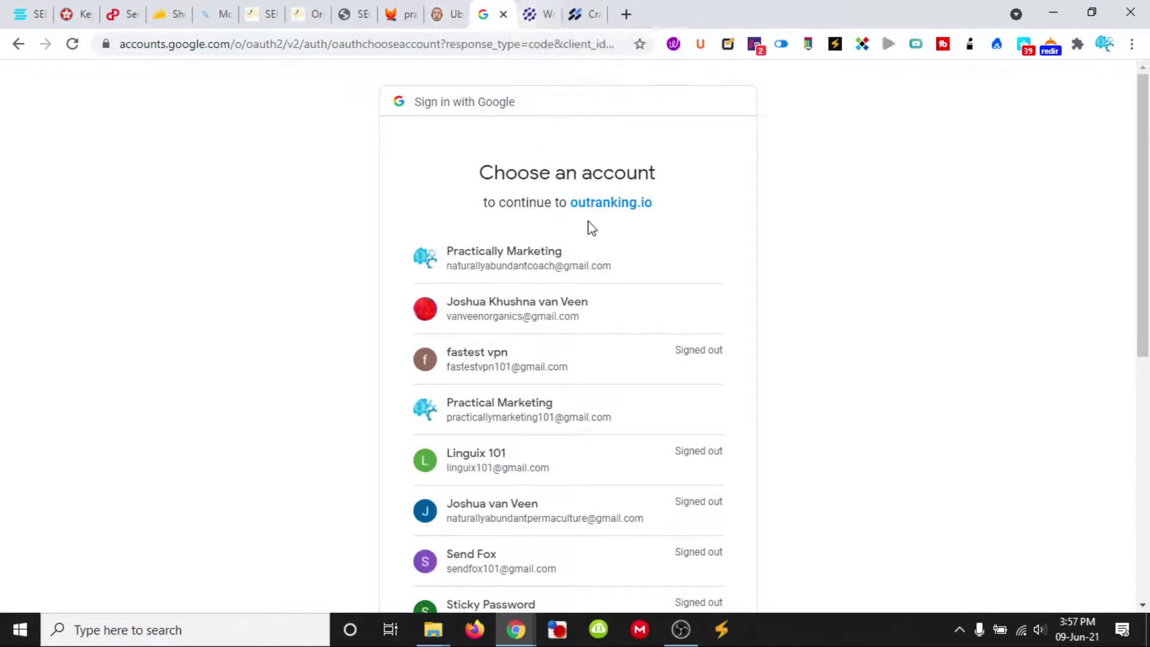
Continue to outranking.io with the Google account dedicated to Outranking
scroll(352, 346, down, 5)
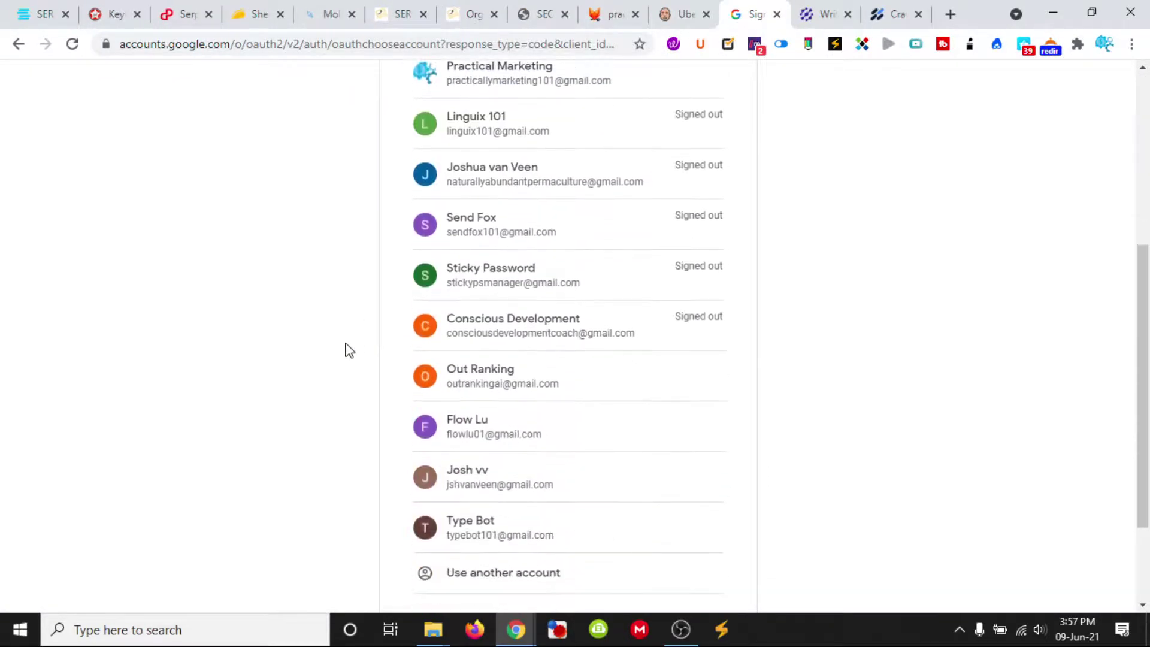
click(557, 385)
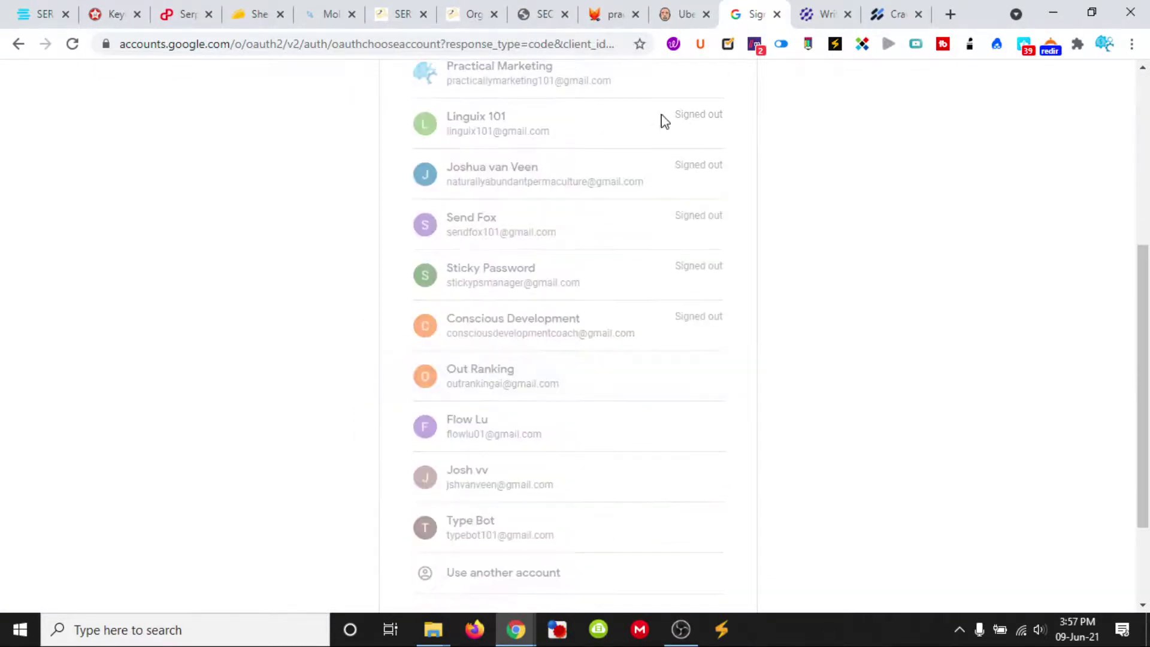
click(822, 17)
click(897, 17)
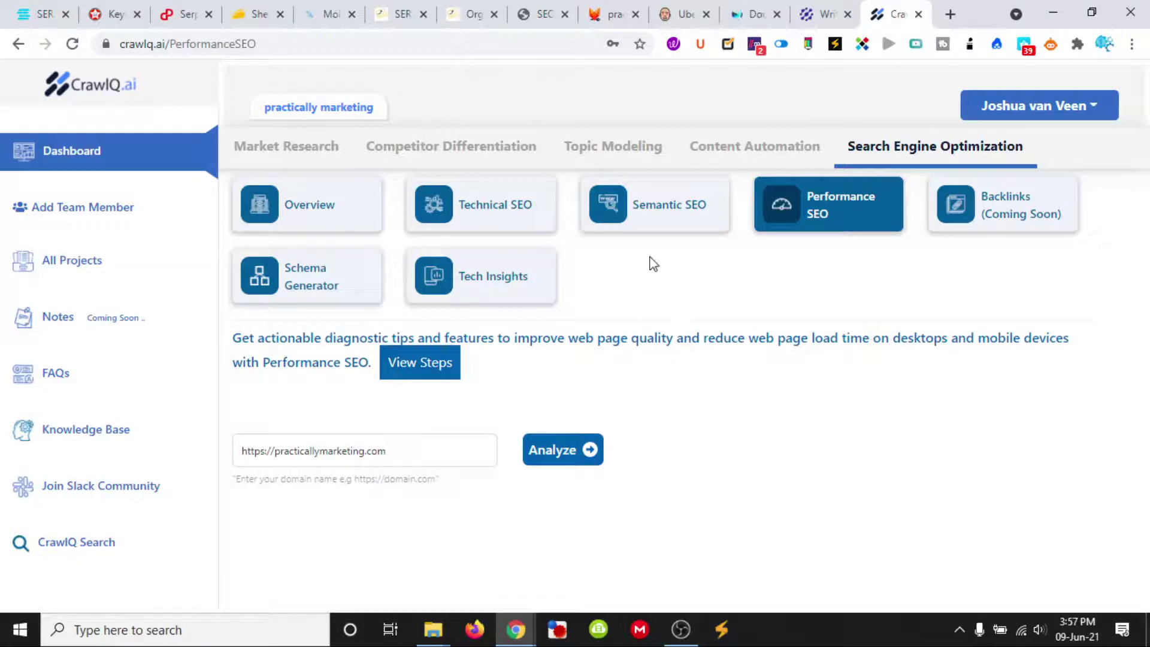
click(652, 213)
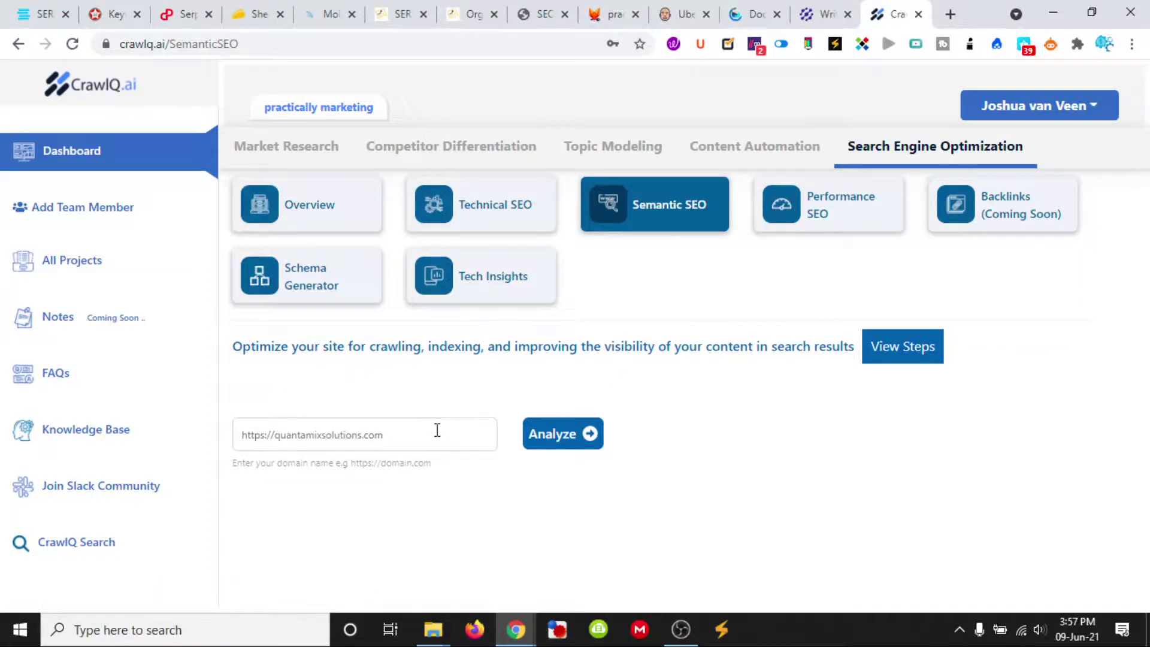
click(573, 443)
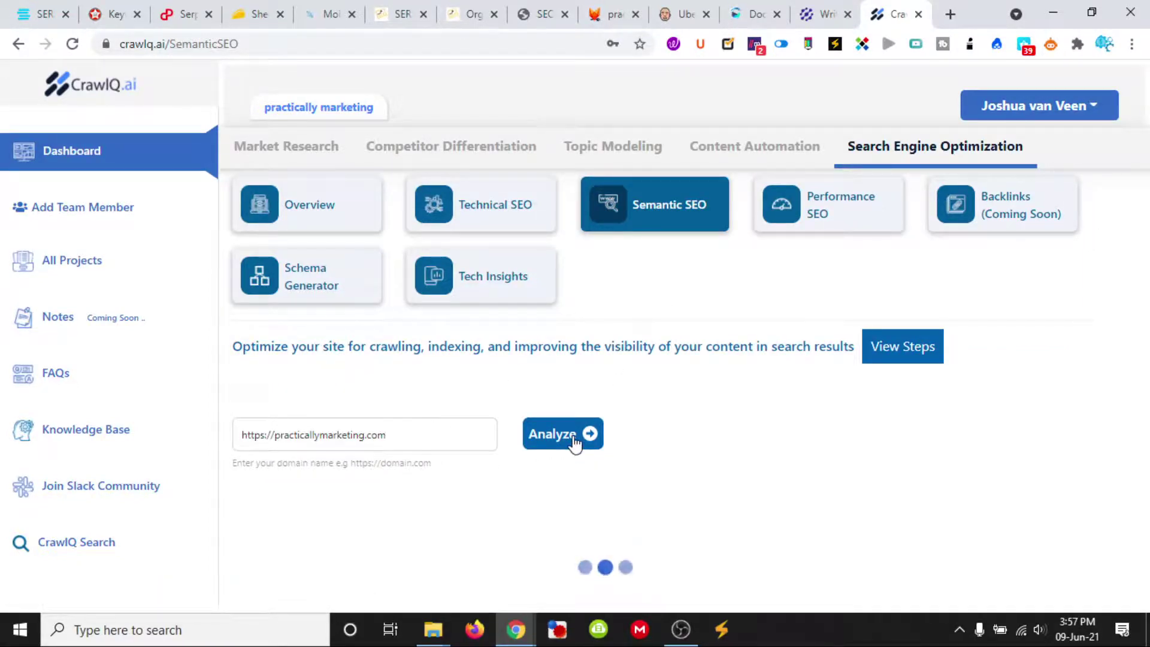
Return to the NeuralText brief, glance over its sources and open its text editor
click(819, 13)
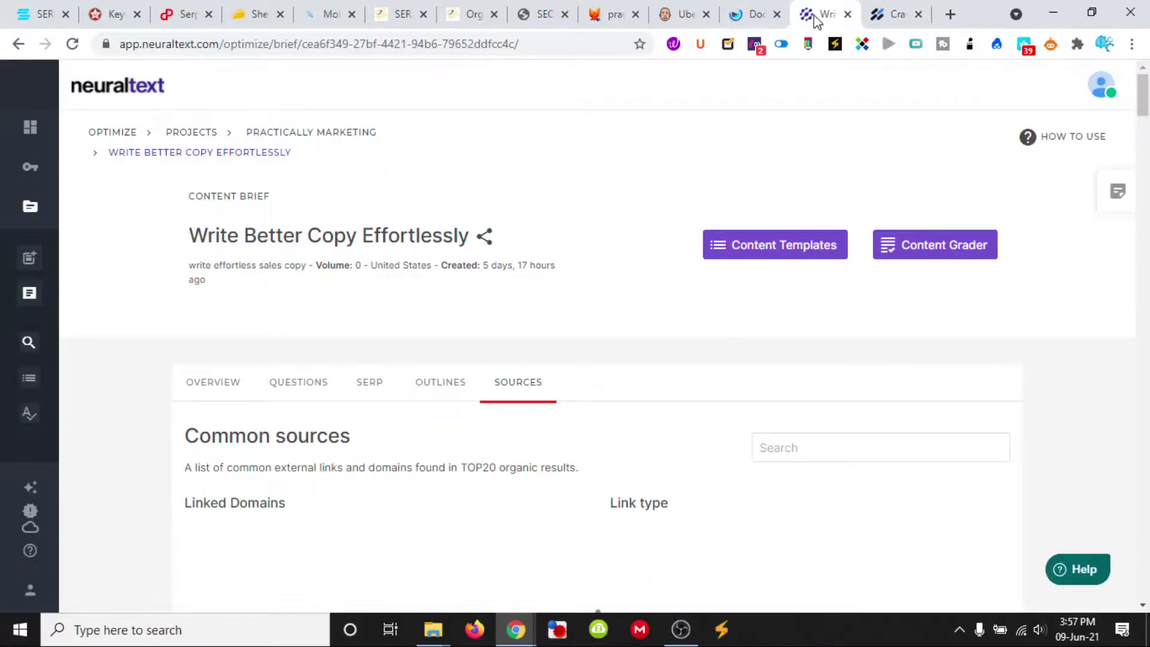
scroll(587, 331, down, 4)
scroll(628, 316, up, 4)
mouse_move(30, 277)
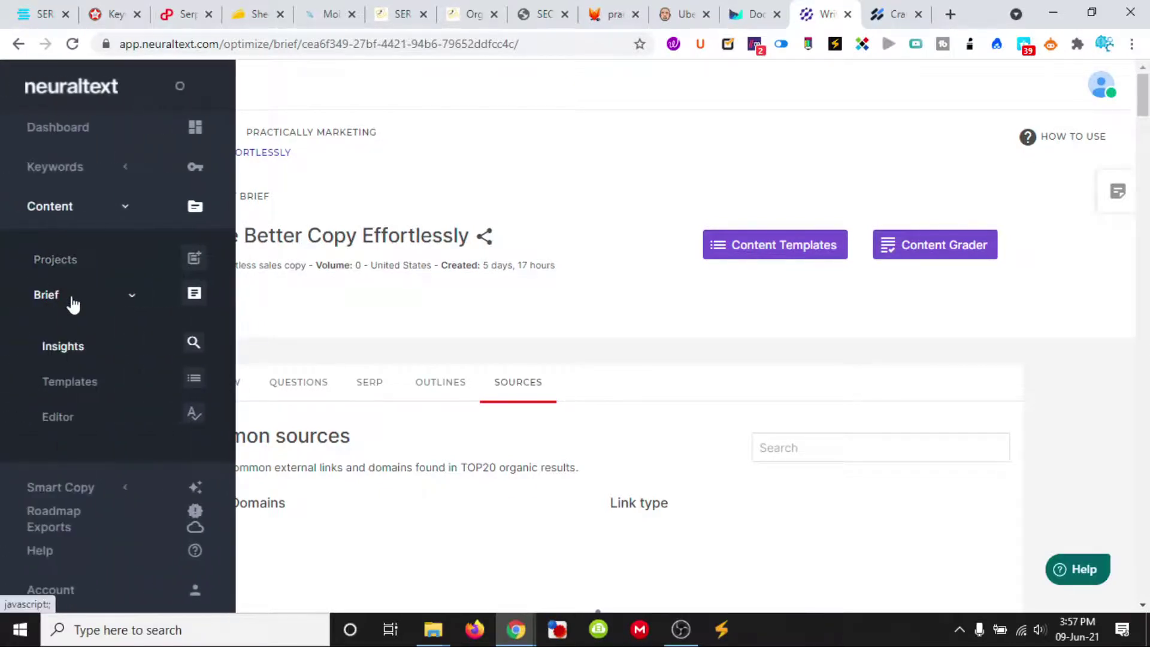
click(93, 417)
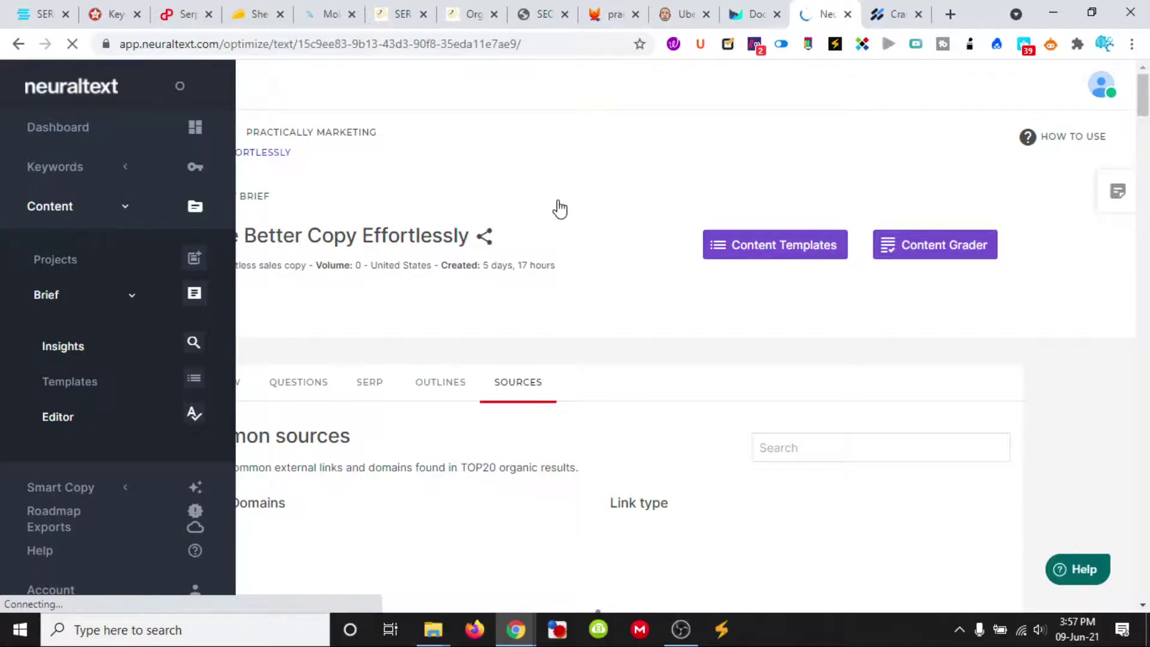
Examine the article's content score, suggested relevant terms, word count and reading ease in the text editor
scroll(616, 333, down, 5)
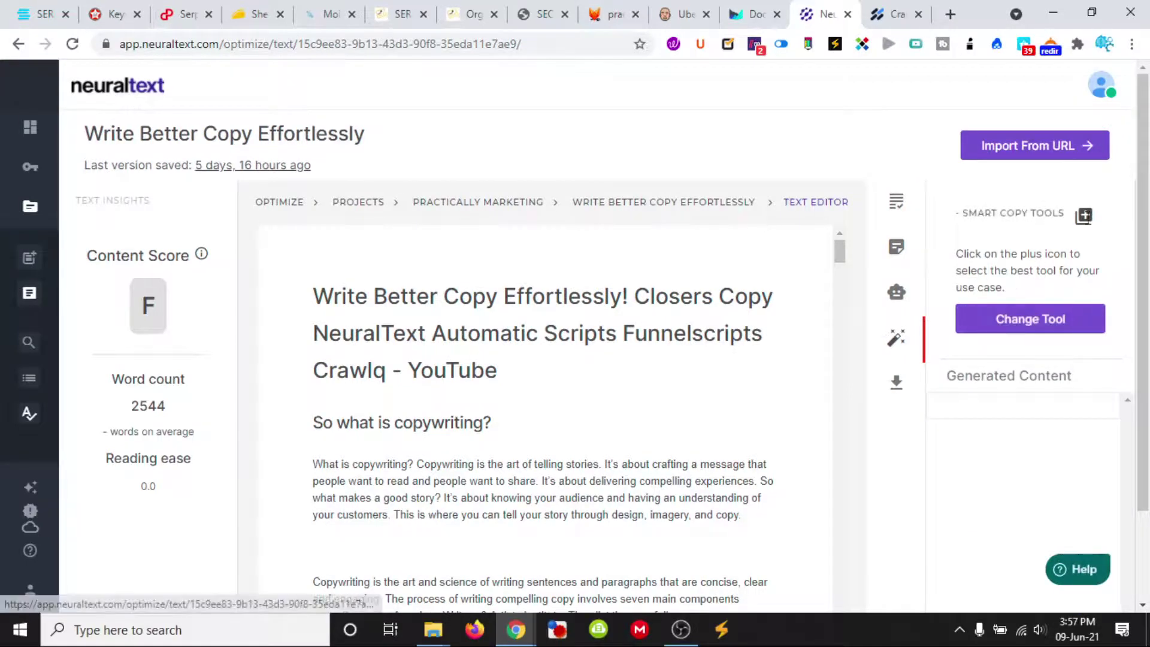
scroll(1060, 336, down, 1)
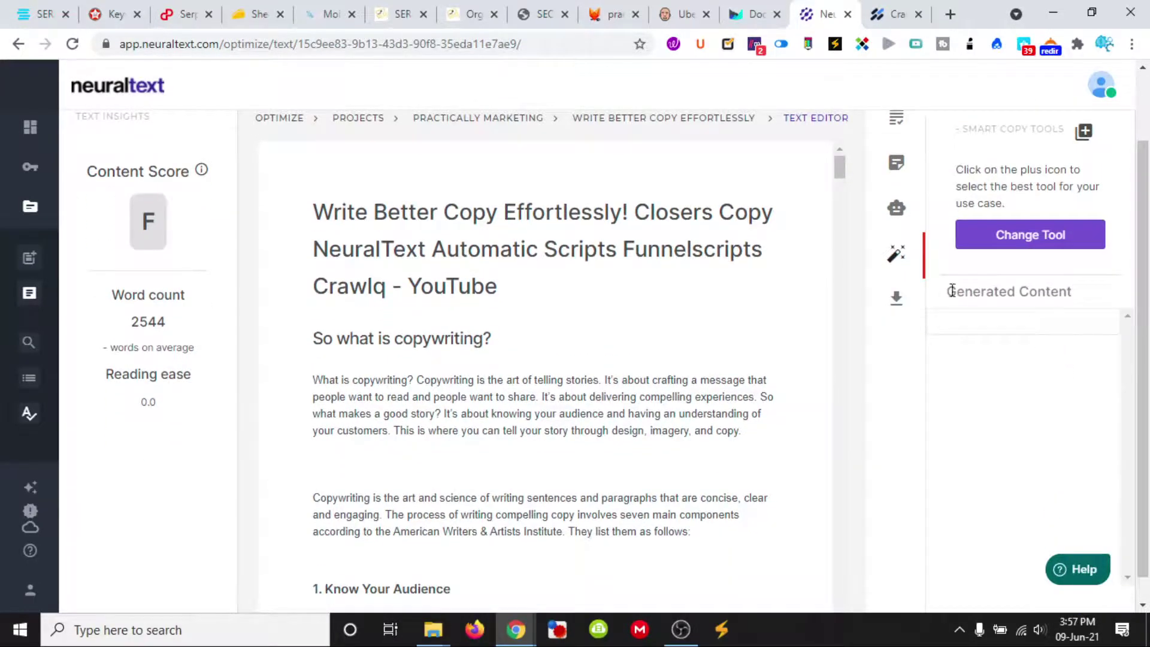
scroll(562, 367, down, 8)
scroll(561, 366, up, 9)
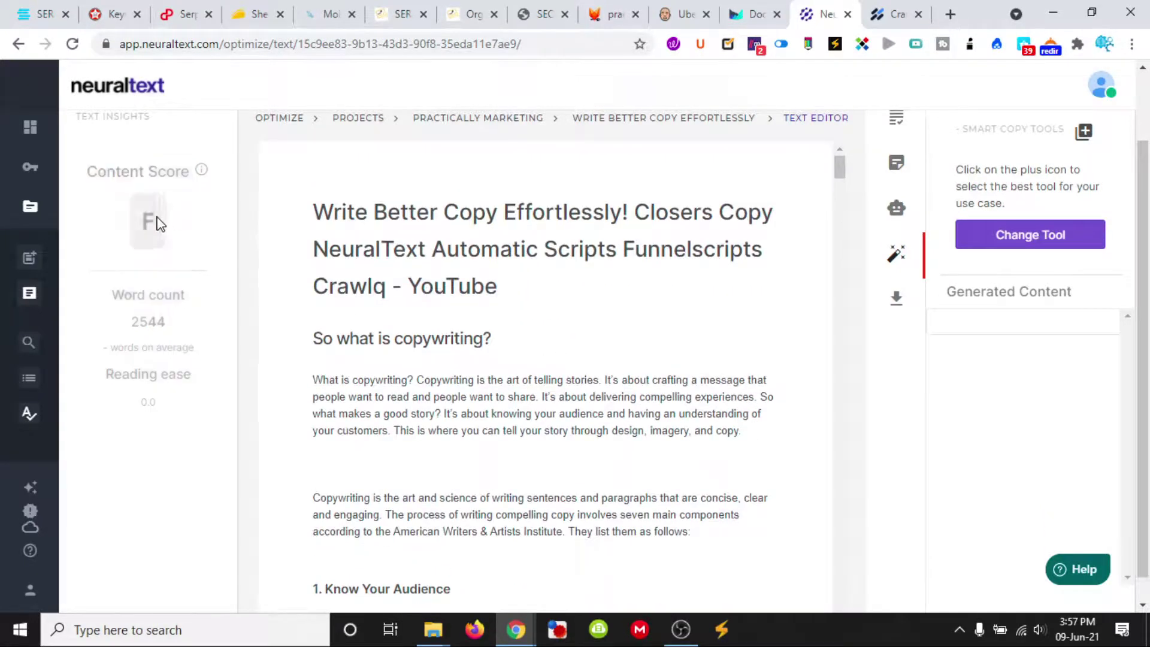
scroll(157, 293, down, 3)
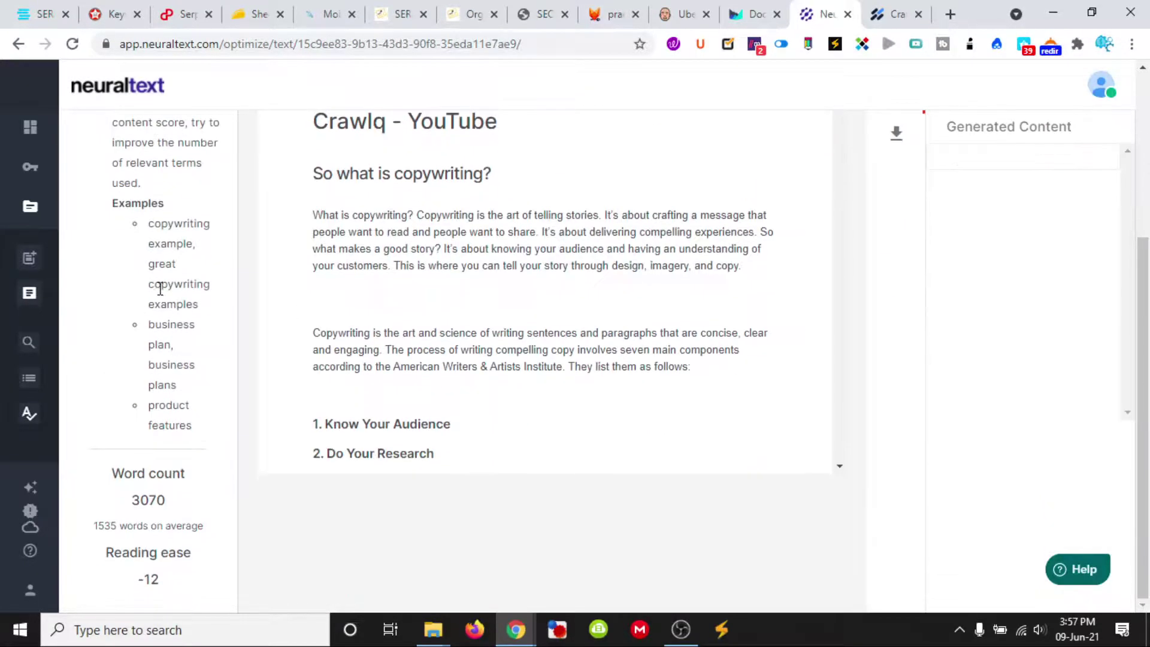
scroll(154, 247, up, 3)
scroll(168, 290, down, 3)
scroll(183, 434, up, 3)
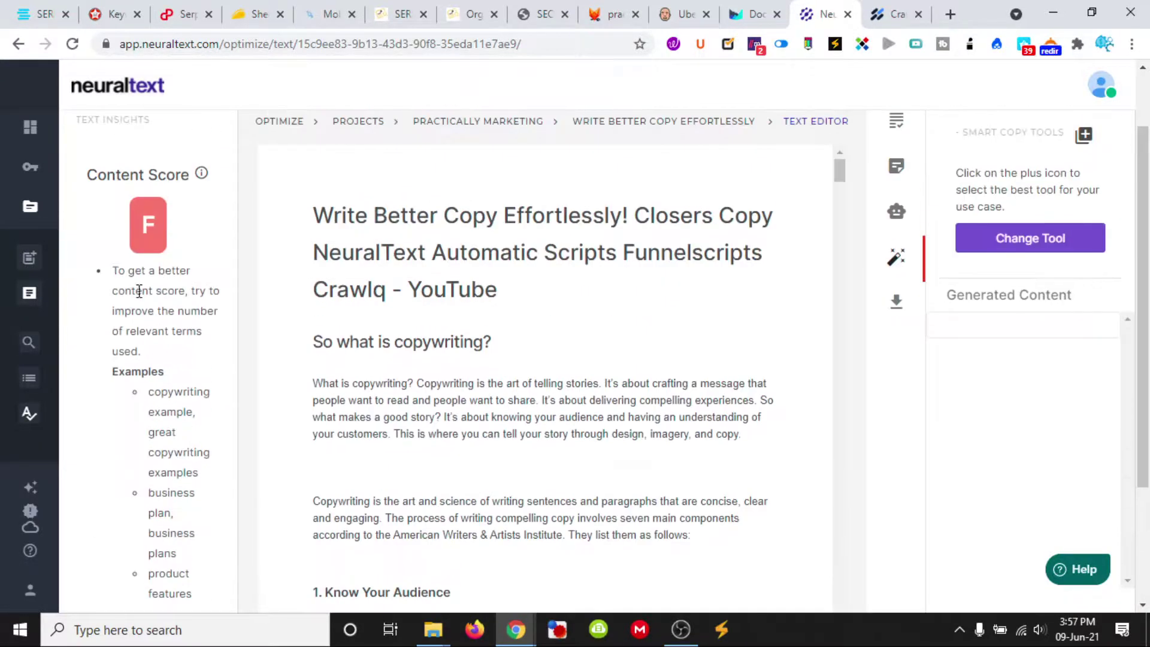
scroll(144, 350, down, 2)
scroll(264, 416, up, 3)
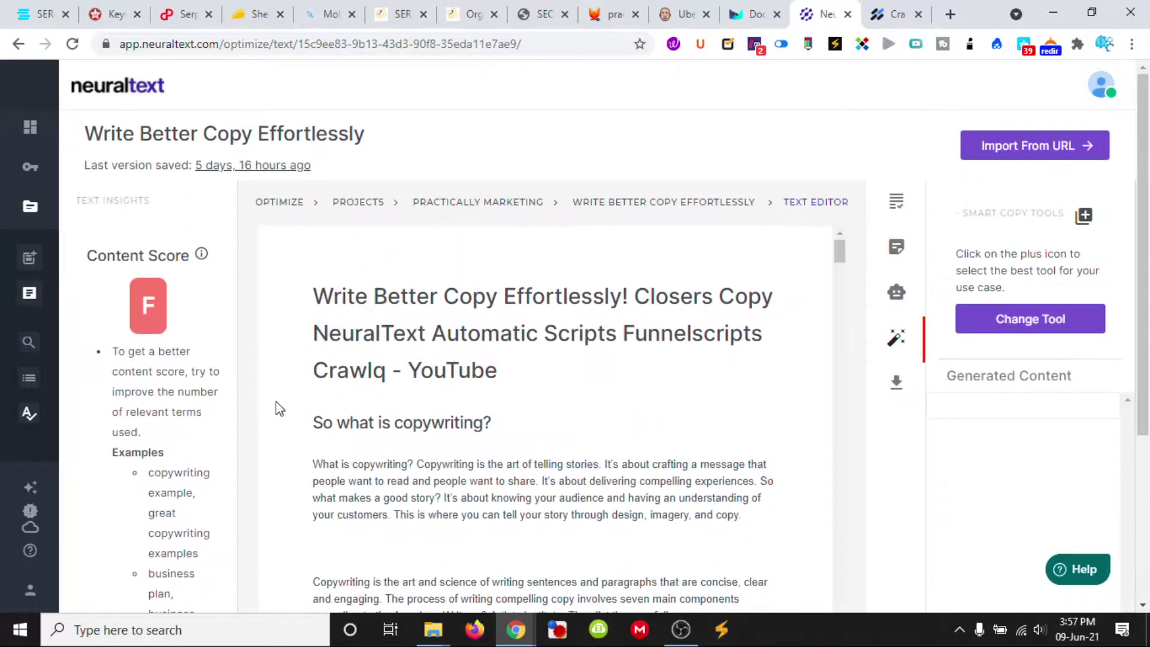
Examine the NeuralText editor's quick notes, AI text generation options and the list of relevant topics with their typical usage
click(898, 248)
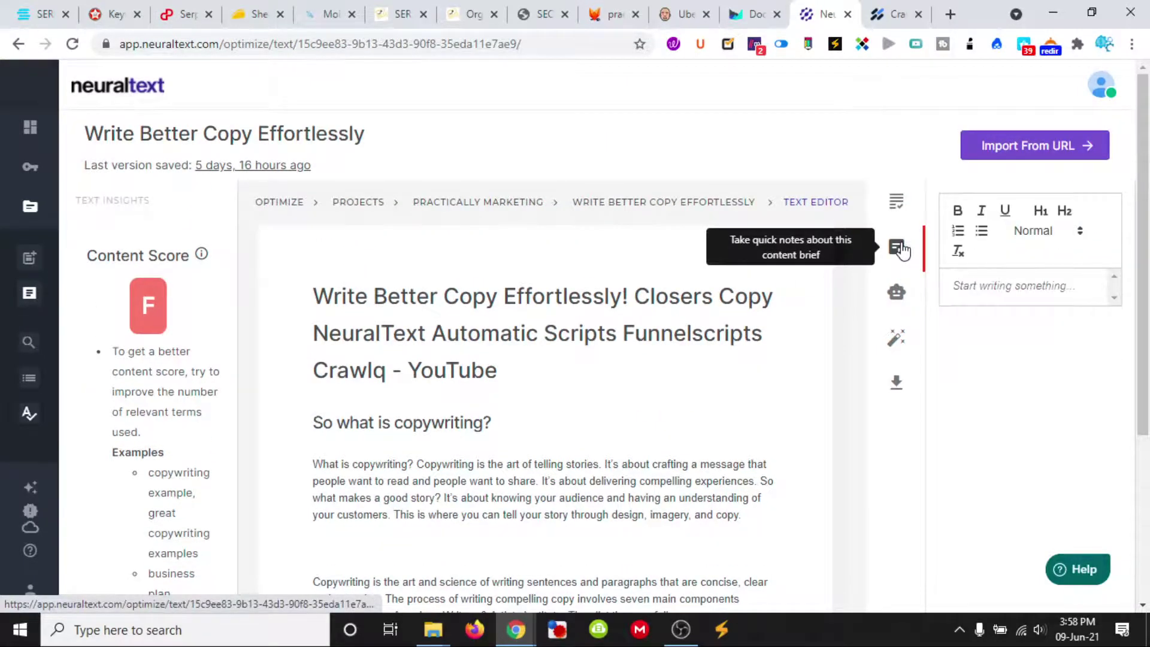
click(897, 294)
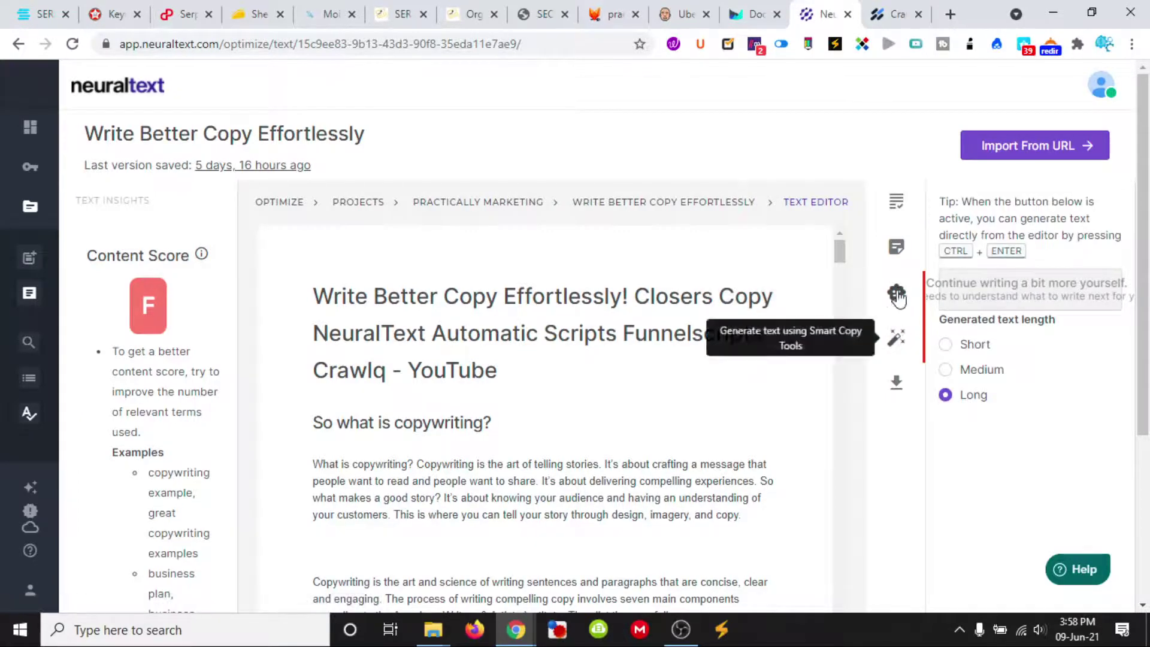
click(896, 201)
scroll(1072, 288, down, 3)
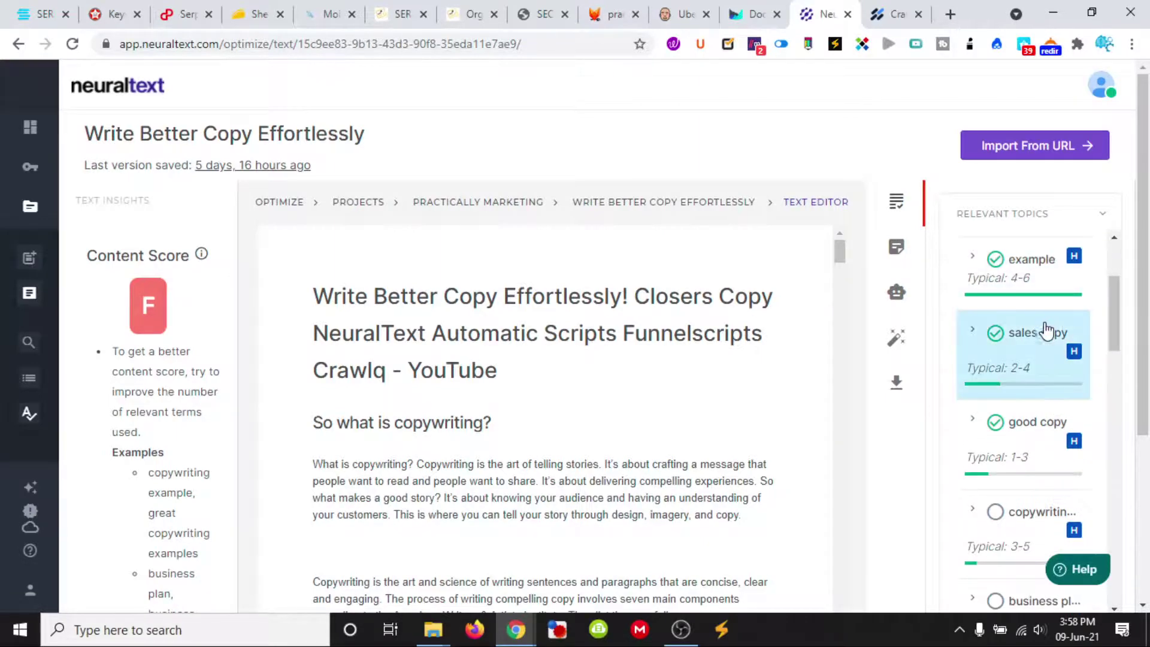
scroll(1018, 368, down, 3)
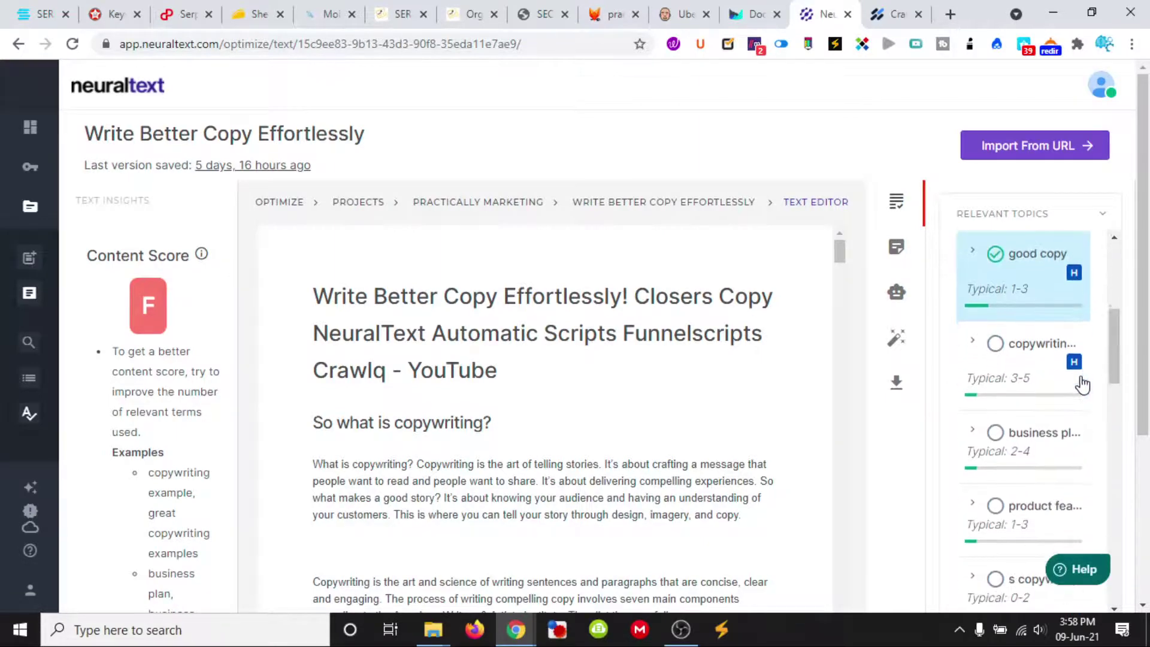
scroll(1004, 303, down, 6)
scroll(1006, 362, down, 10)
scroll(1018, 368, up, 15)
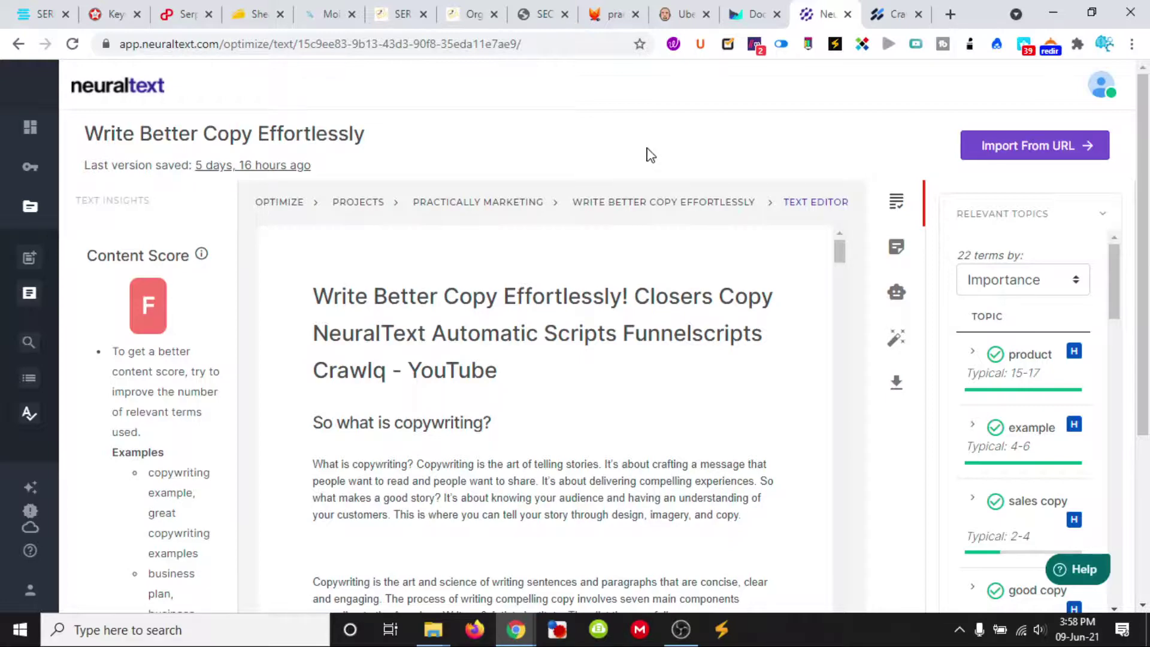
Open the Write Better Copy Effortlessly document in Outranking and paste the entire article from the NeuralText editor into it
click(745, 17)
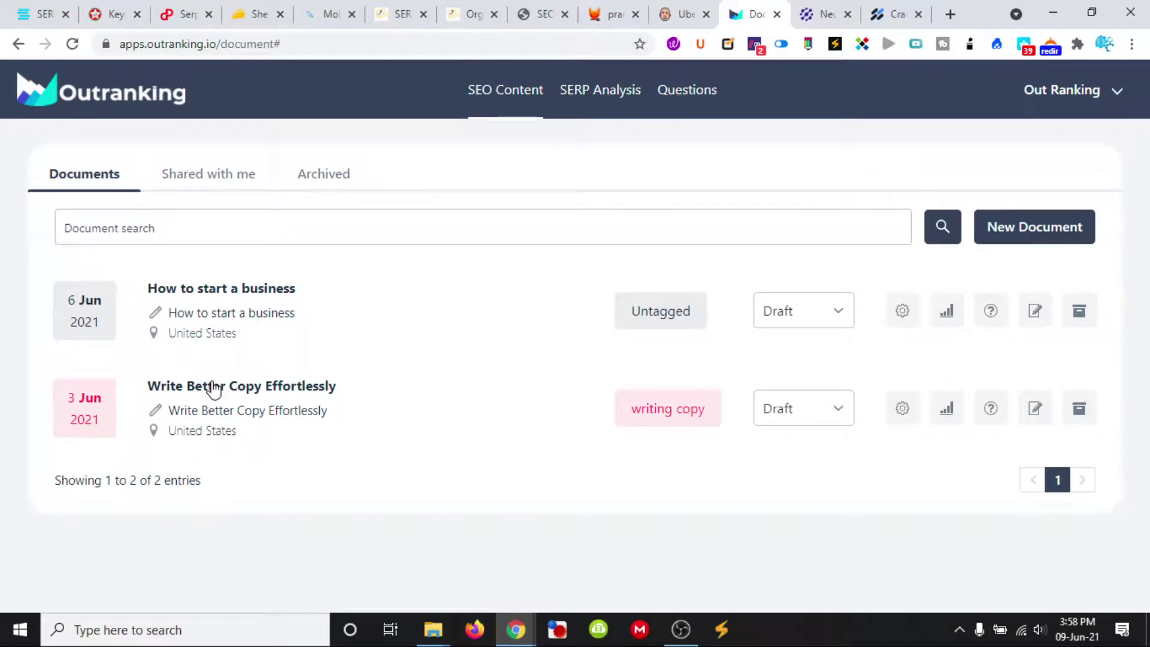
click(213, 390)
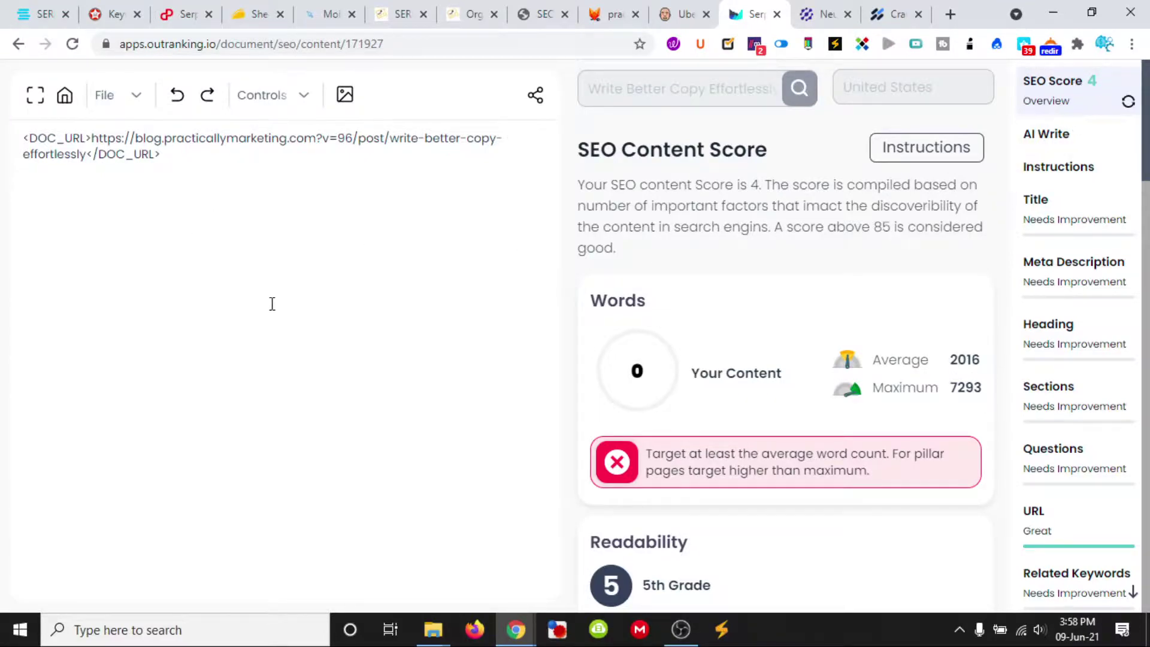
click(896, 15)
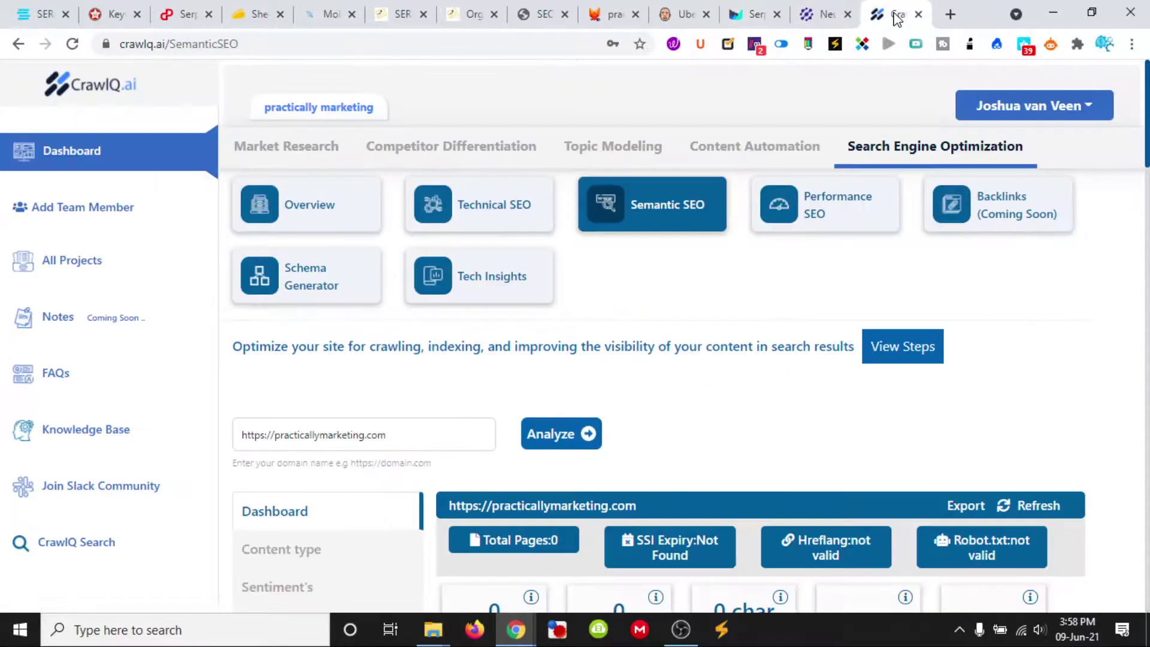
click(815, 18)
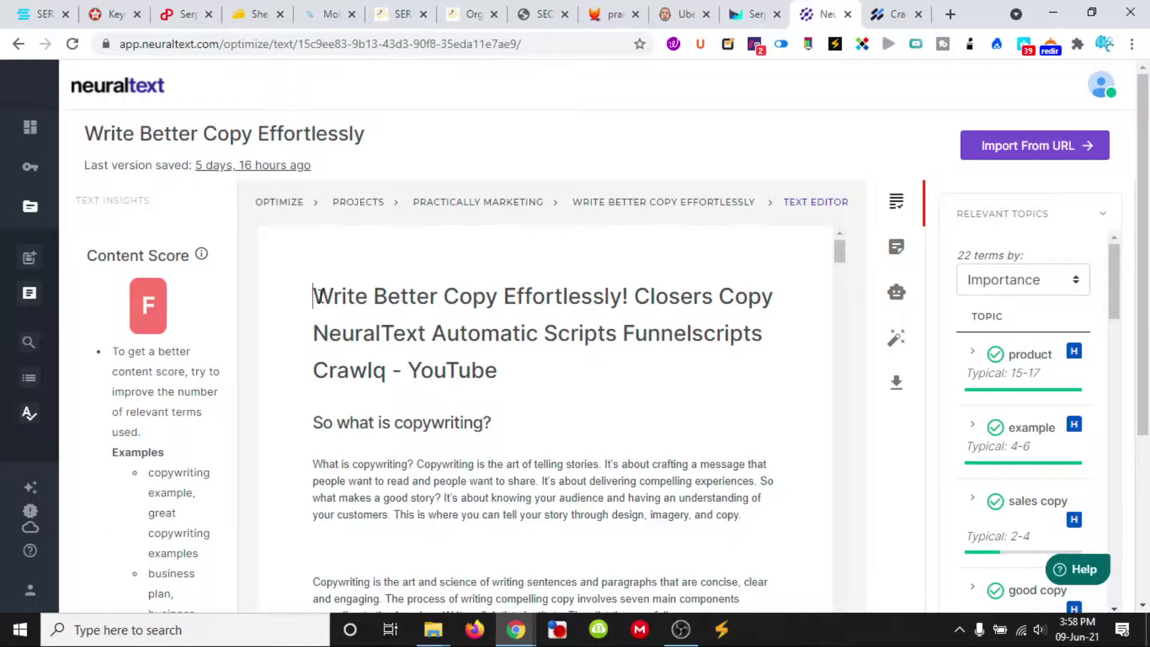
key(ctrl+a)
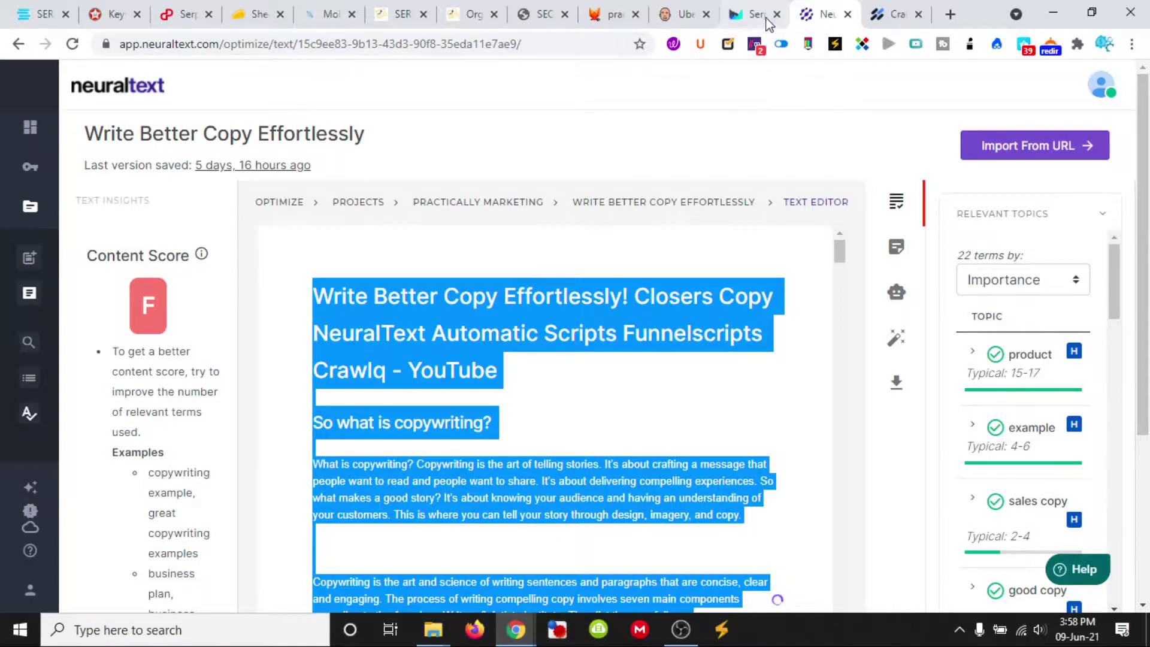
click(753, 16)
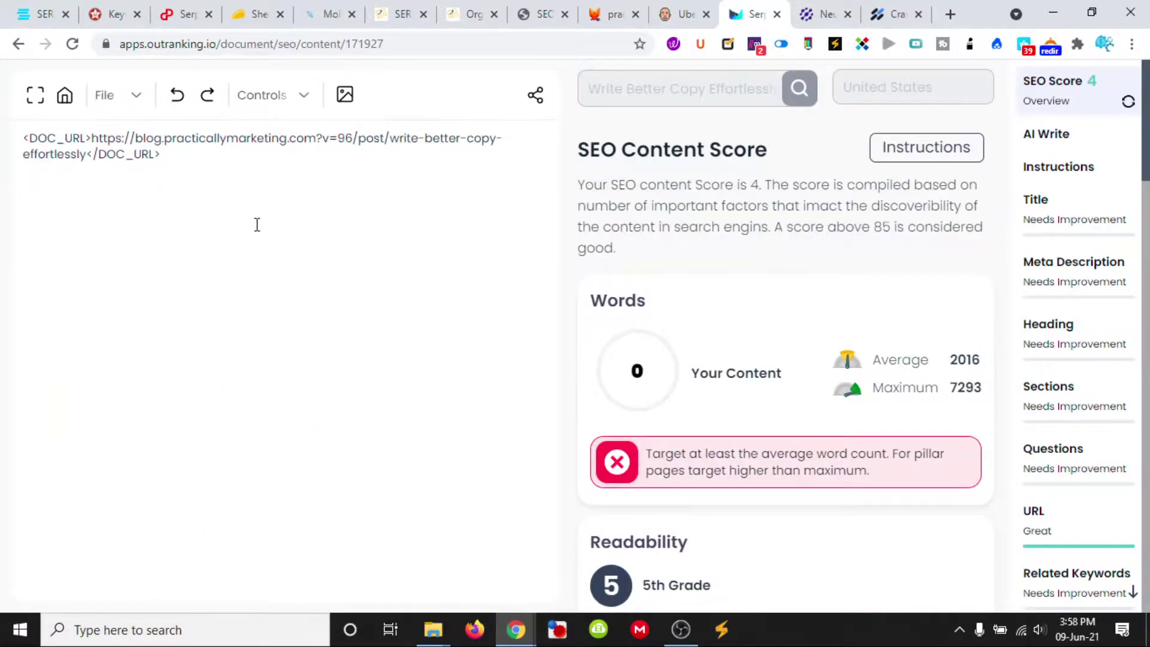
key(ctrl+v)
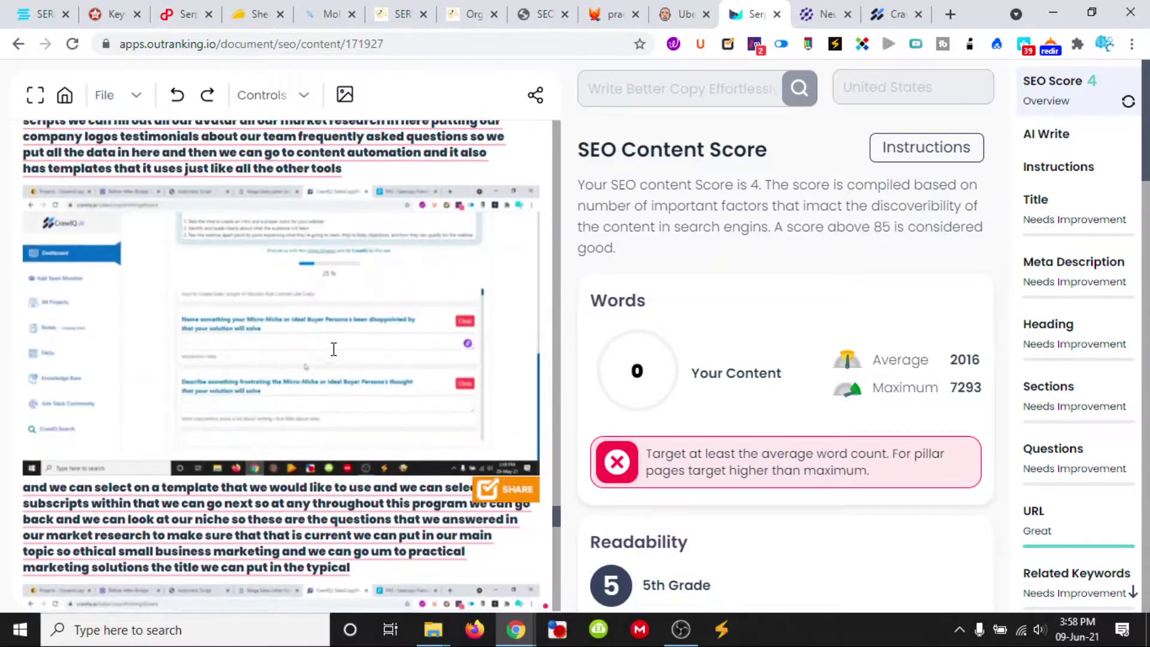
Try to change the heading style of the introductory video transcript paragraph in the pasted article
drag(562, 489, 561, 145)
scroll(317, 267, up, 3)
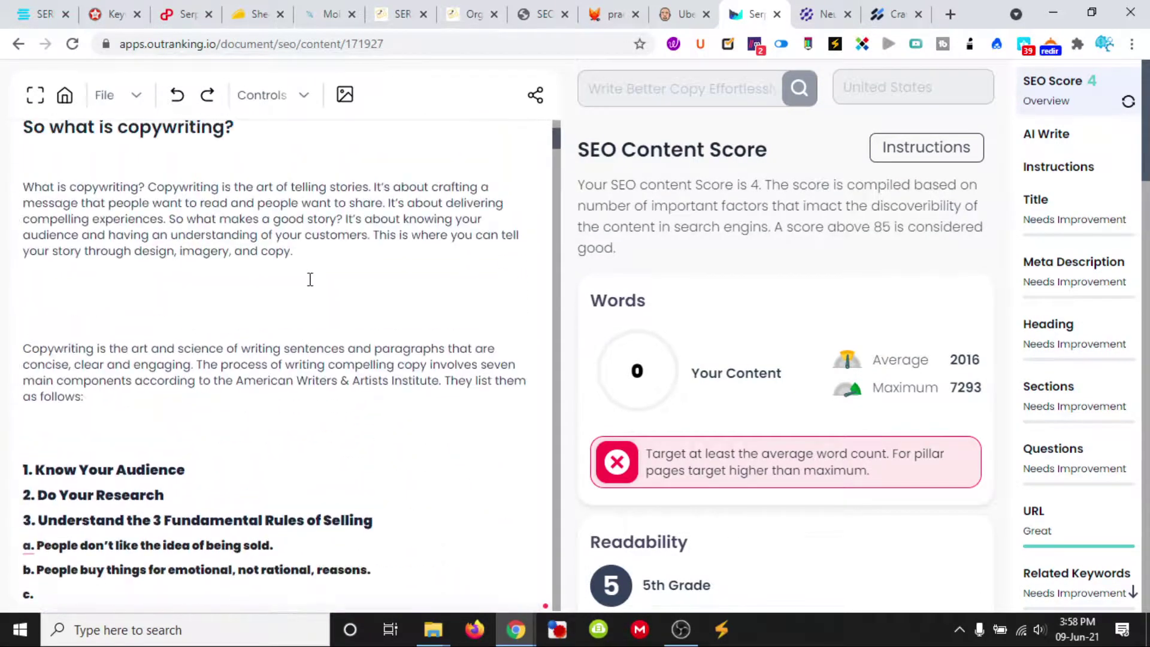
scroll(307, 285, down, 15)
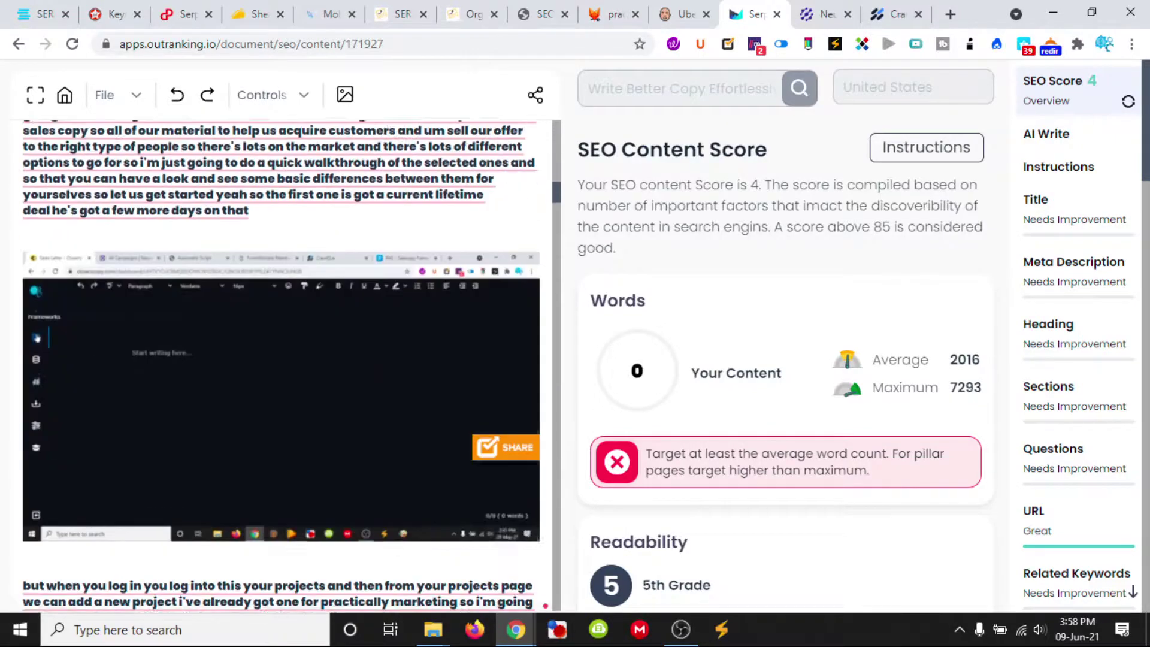
scroll(281, 287, up, 3)
drag(267, 367, 22, 252)
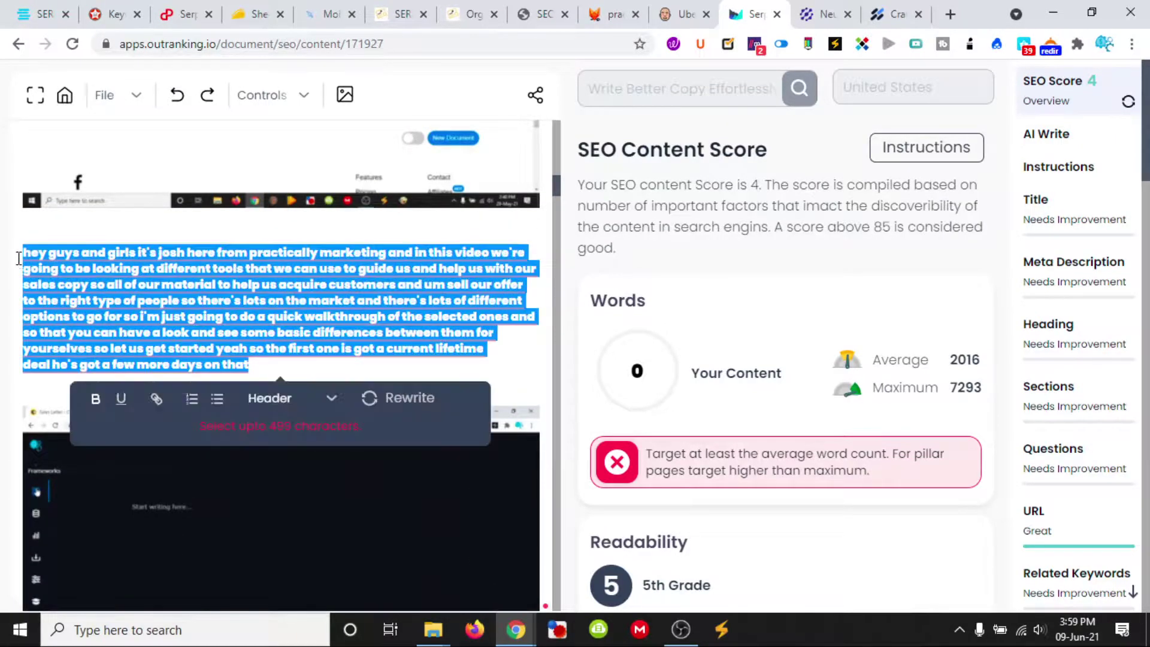
click(333, 400)
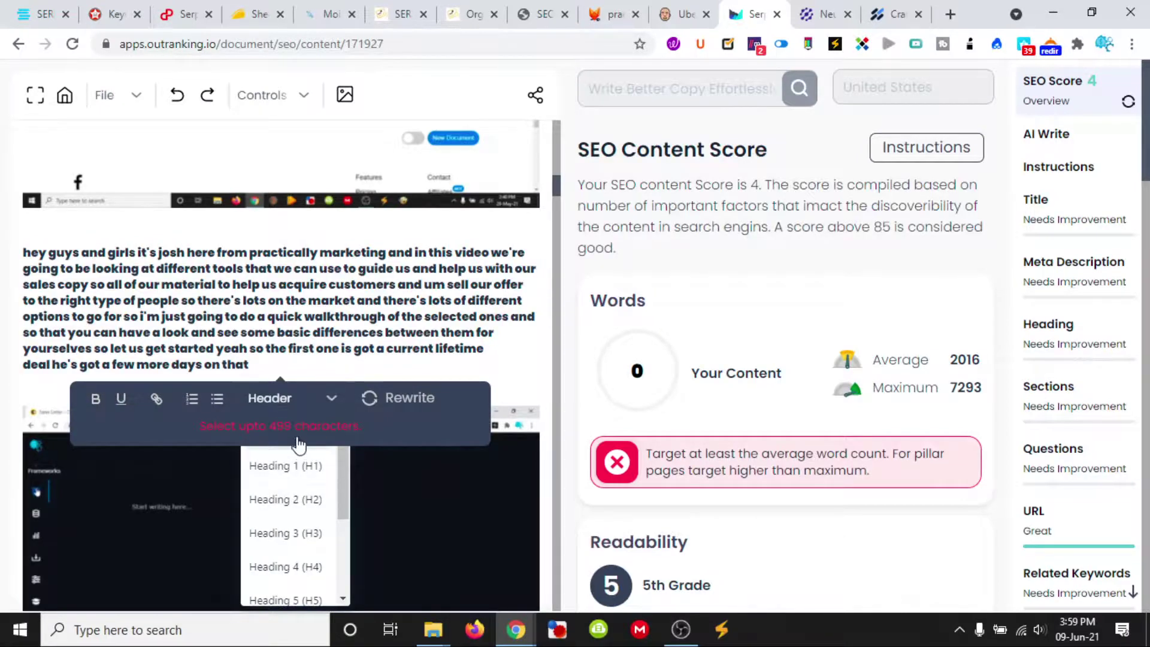
key(Escape)
click(282, 377)
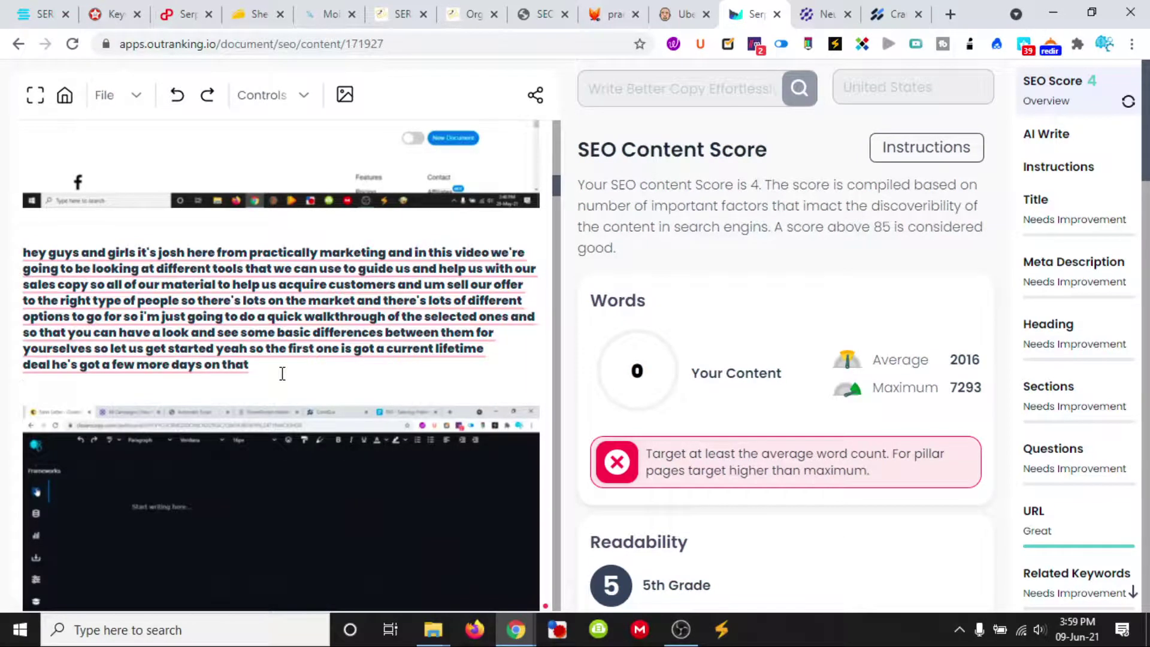
drag(280, 370, 22, 251)
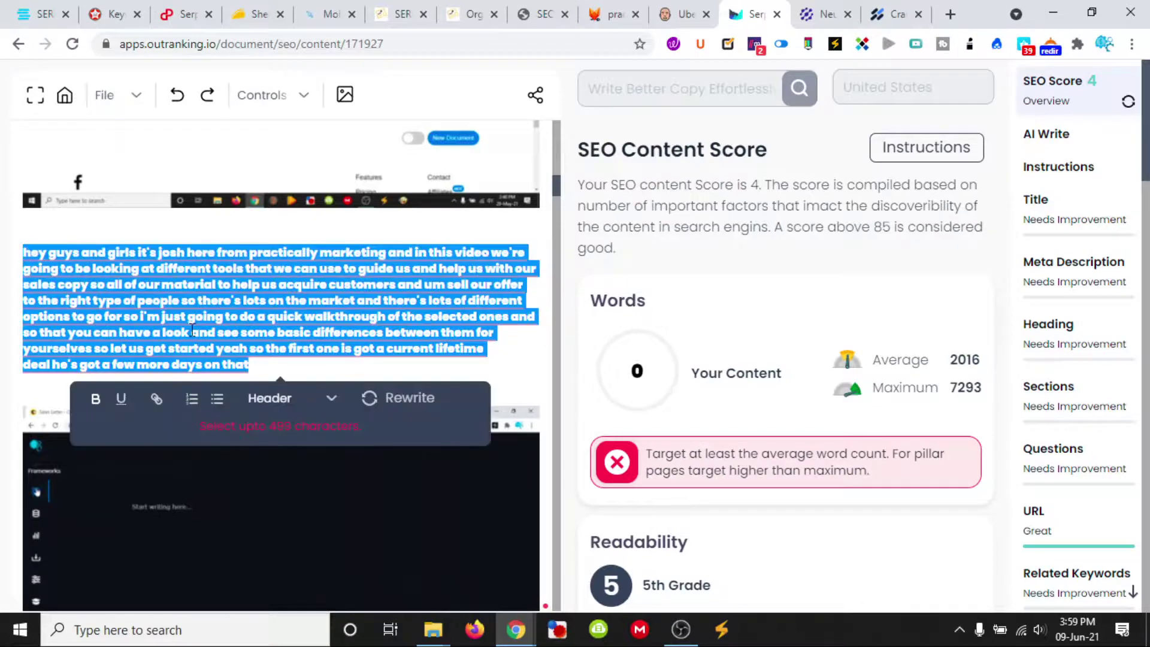
click(331, 400)
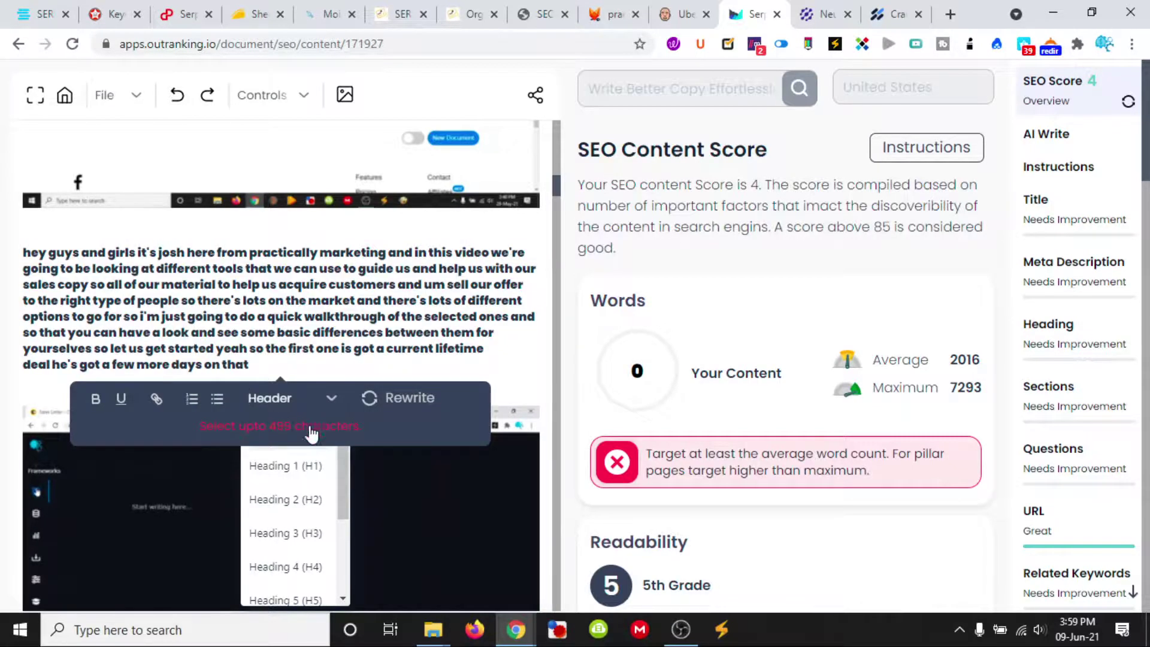
drag(340, 469, 346, 438)
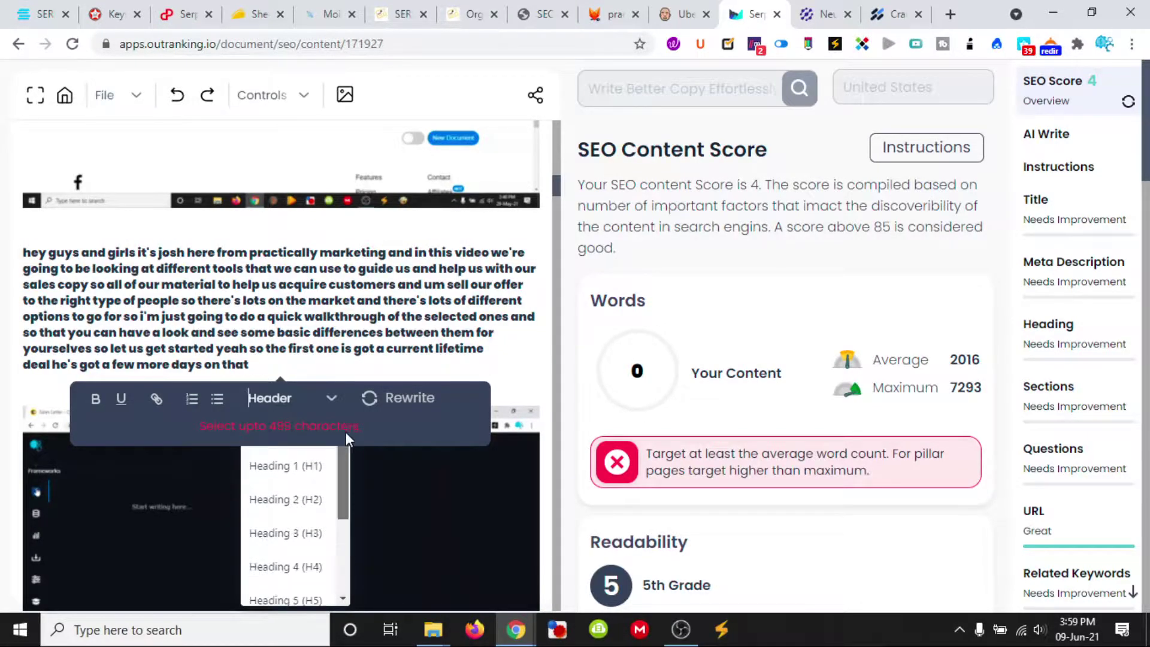
click(295, 446)
click(282, 385)
mouse_move(343, 372)
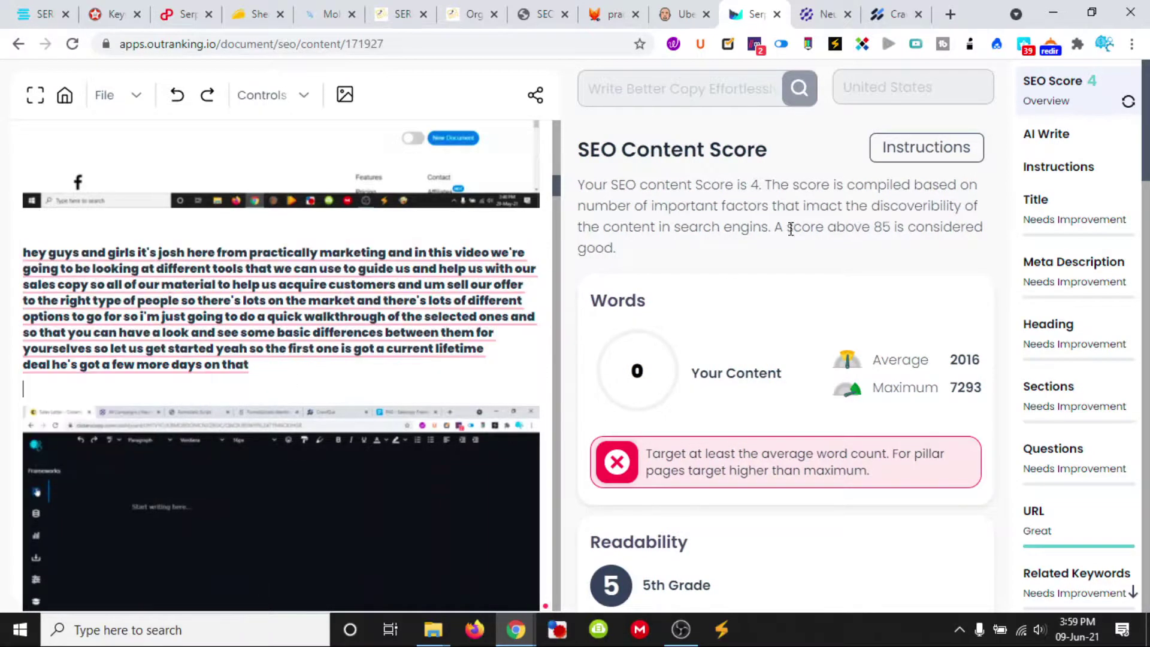
Examine Outranking's step-by-step instructions for creating a meta title, optimizing it for better reach and creating a meta description
click(950, 161)
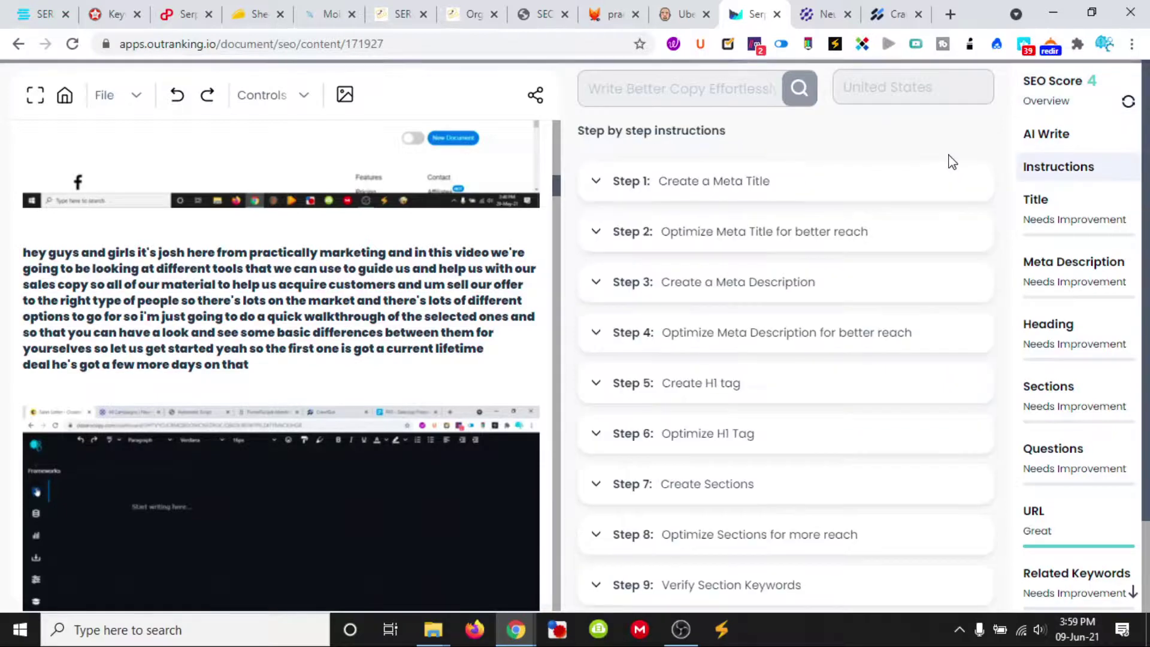
click(841, 190)
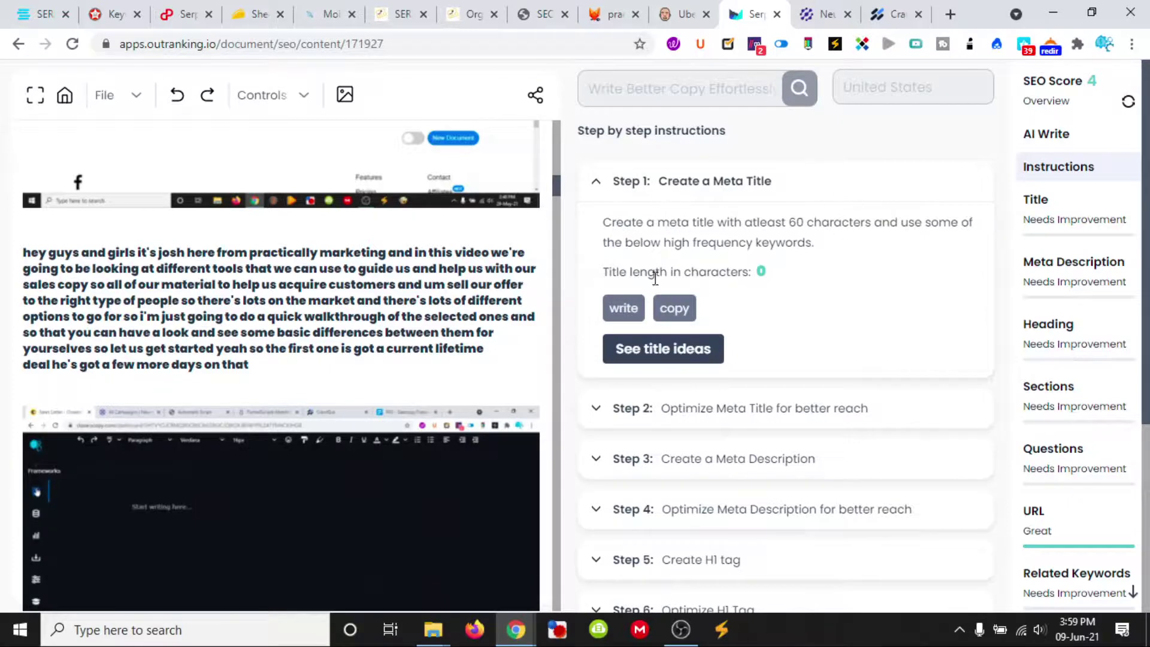
scroll(716, 259, down, 2)
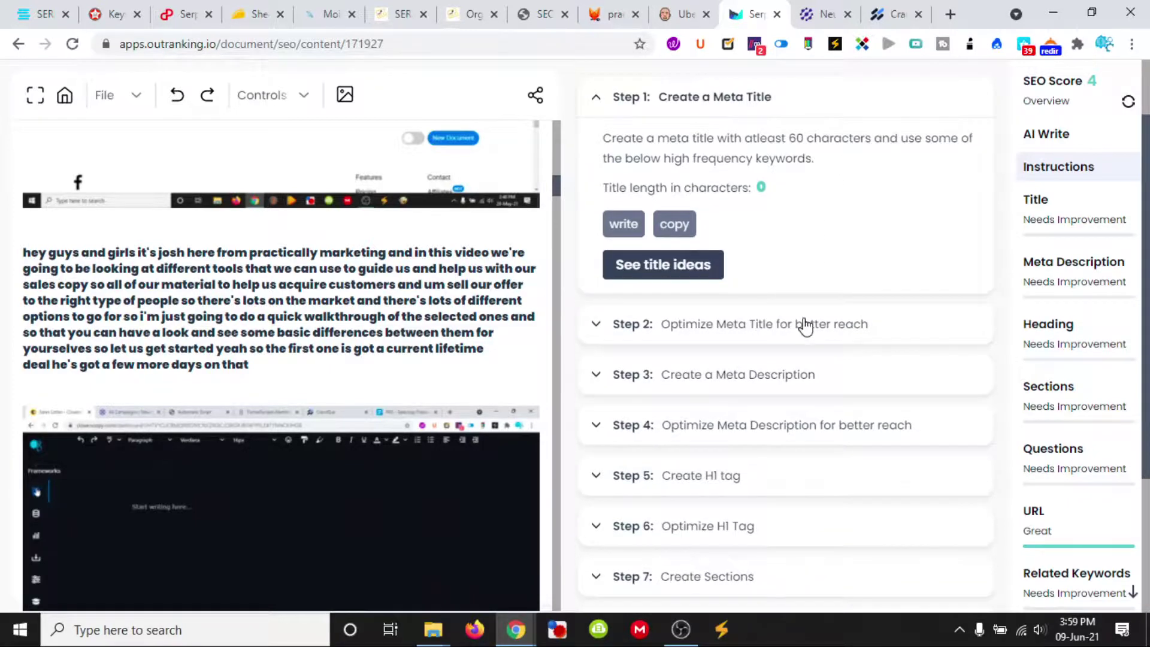
click(805, 324)
scroll(790, 306, down, 8)
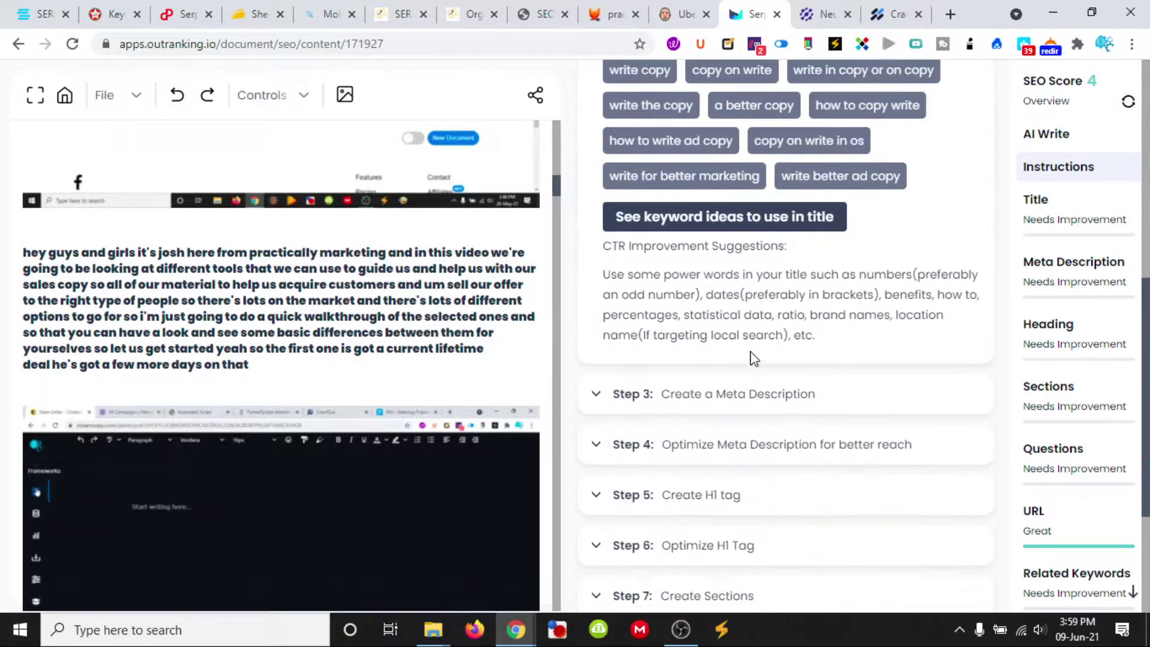
click(752, 310)
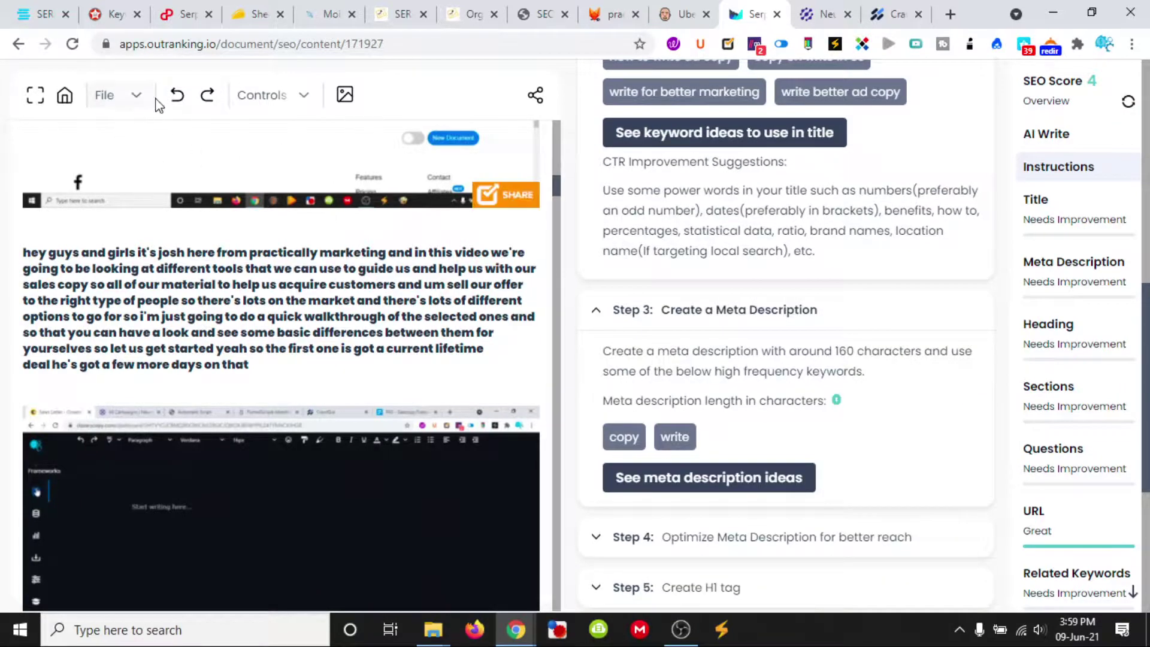
Run the first file command on the Outranking document, glancing at the NeuralText editor while it processes
click(138, 97)
click(126, 130)
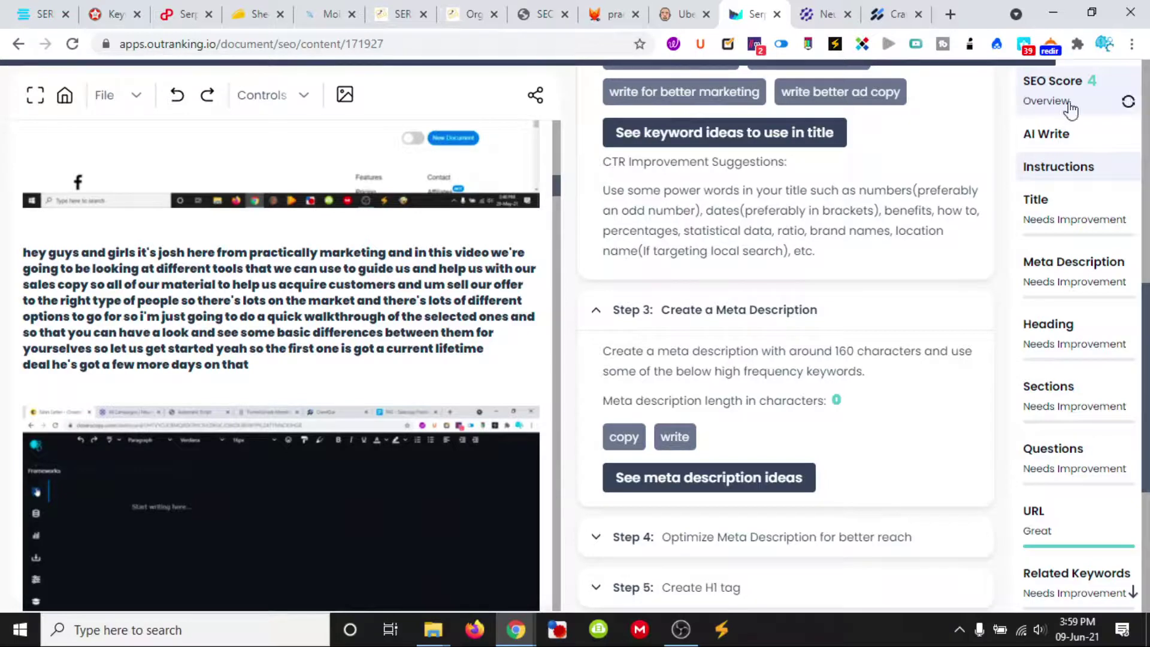
click(825, 15)
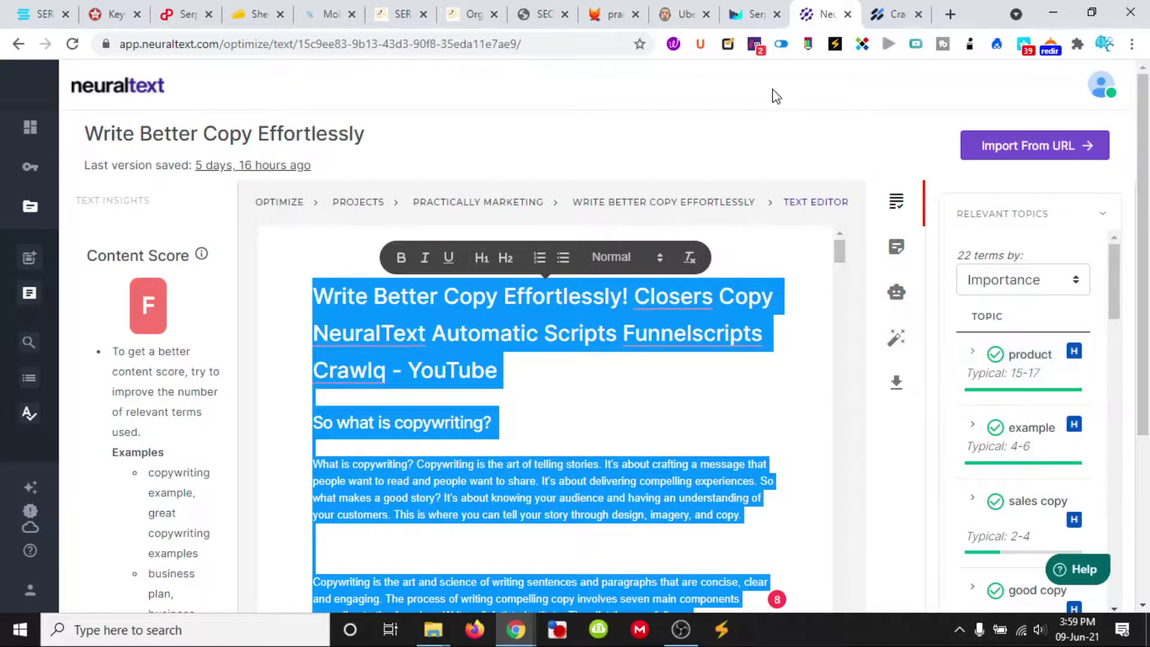
click(751, 14)
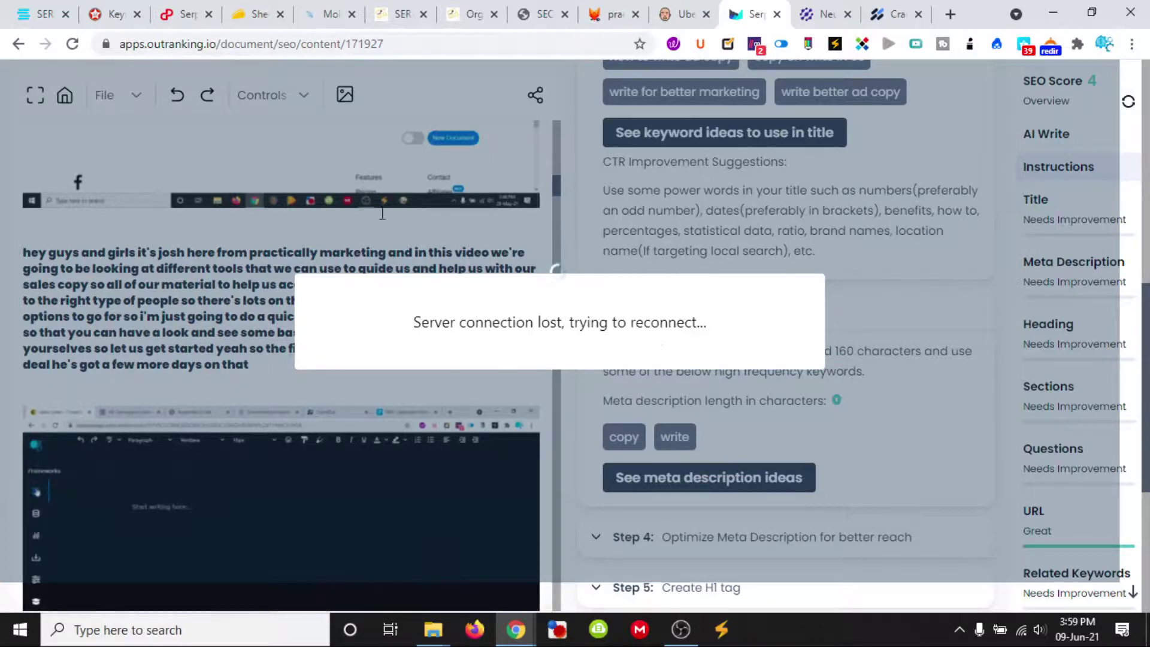
Look over the pasted article up to its title in Outranking, and switch back to NeuralText to deselect the article text
click(266, 238)
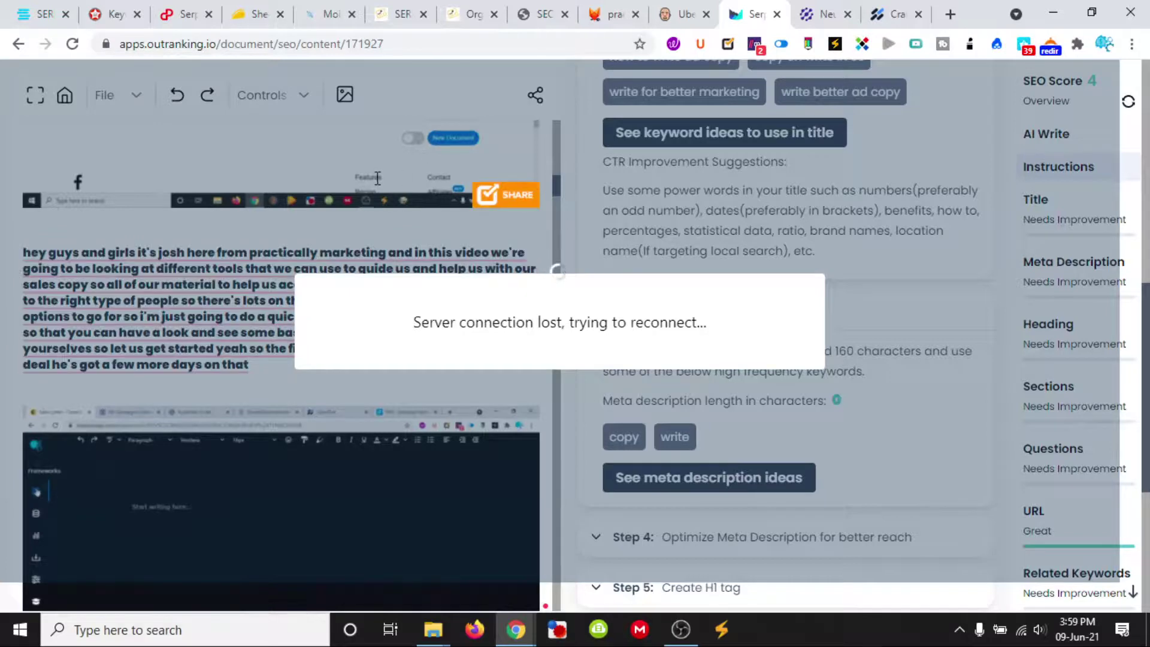
scroll(309, 216, up, 10)
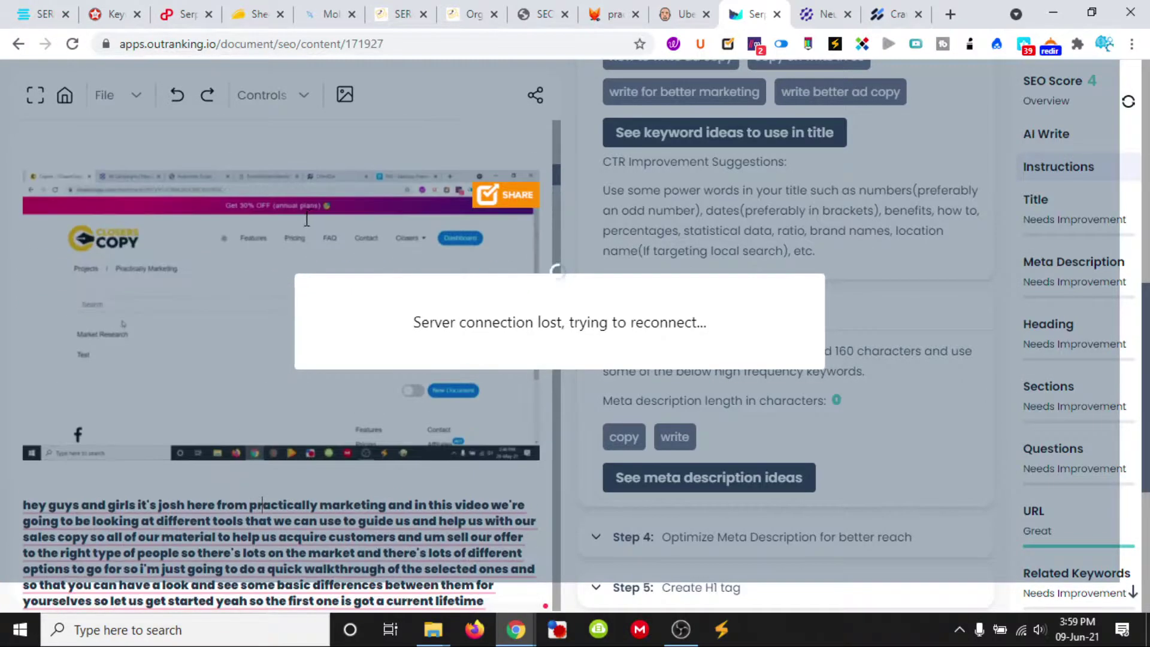
scroll(205, 275, up, 9)
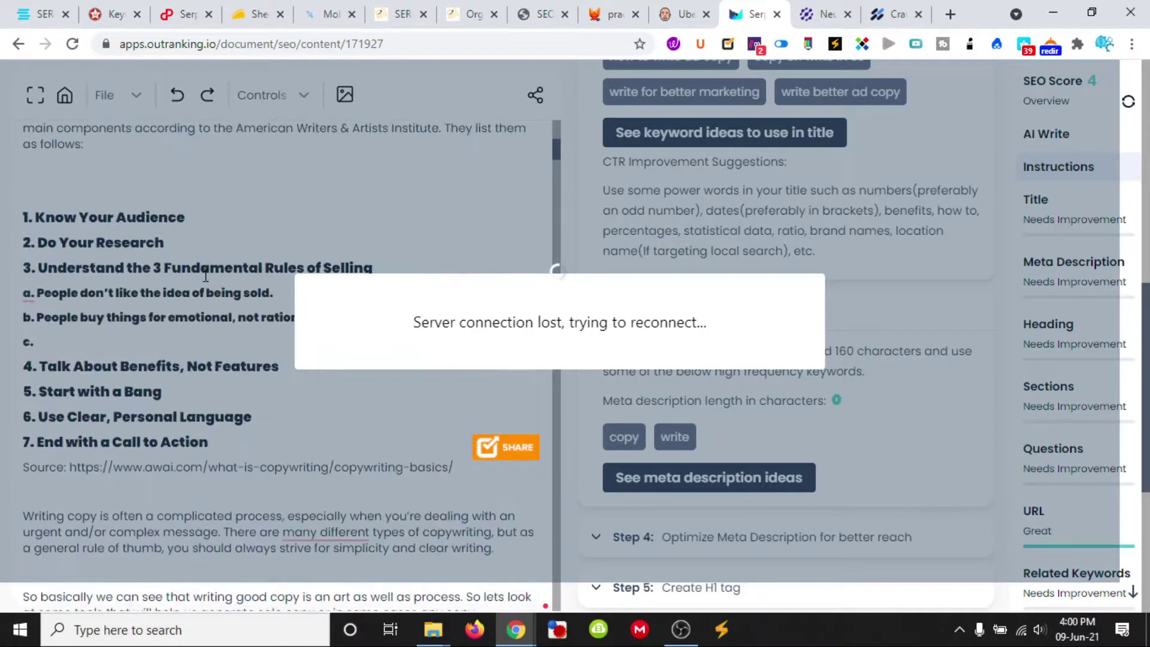
mouse_move(237, 255)
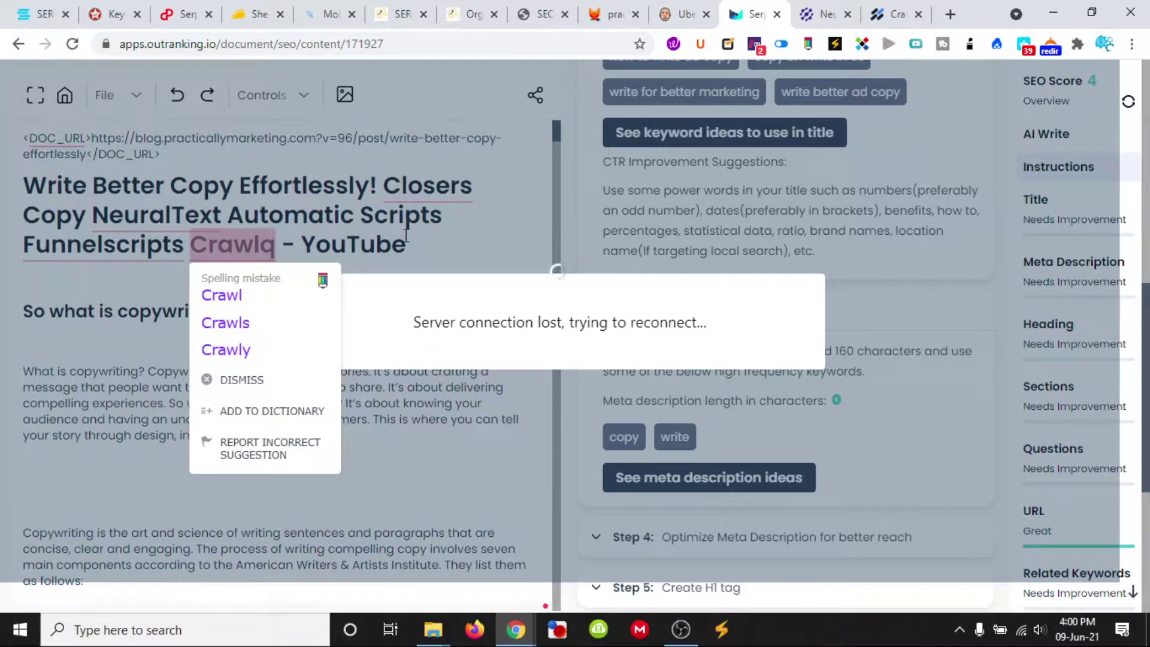
click(820, 15)
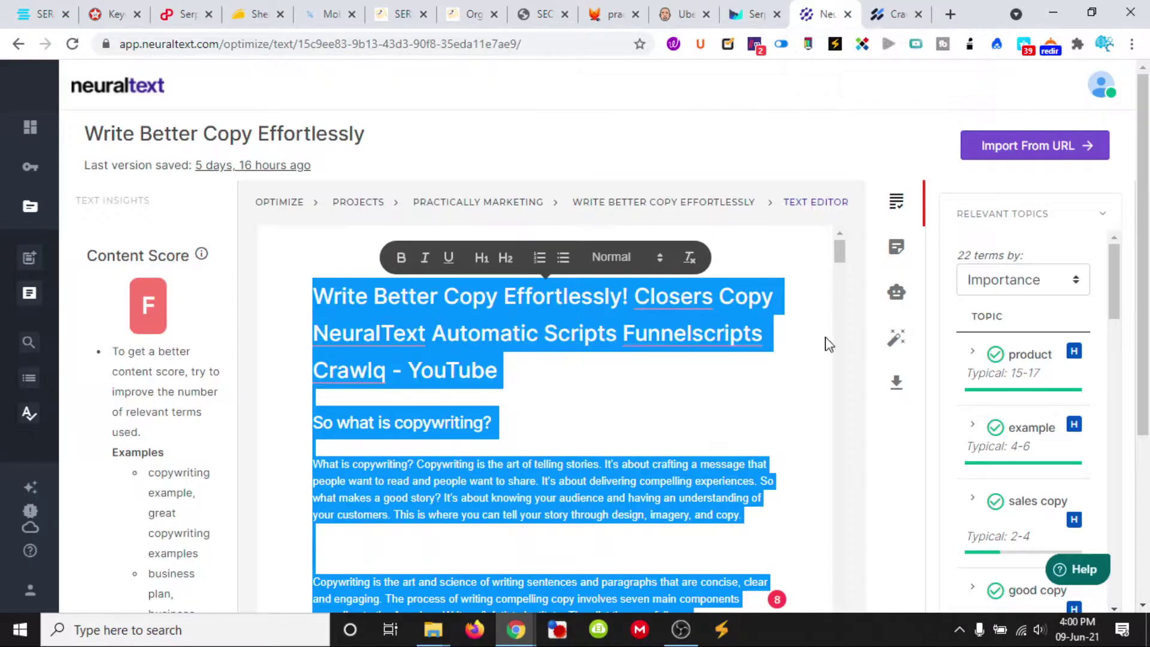
click(802, 329)
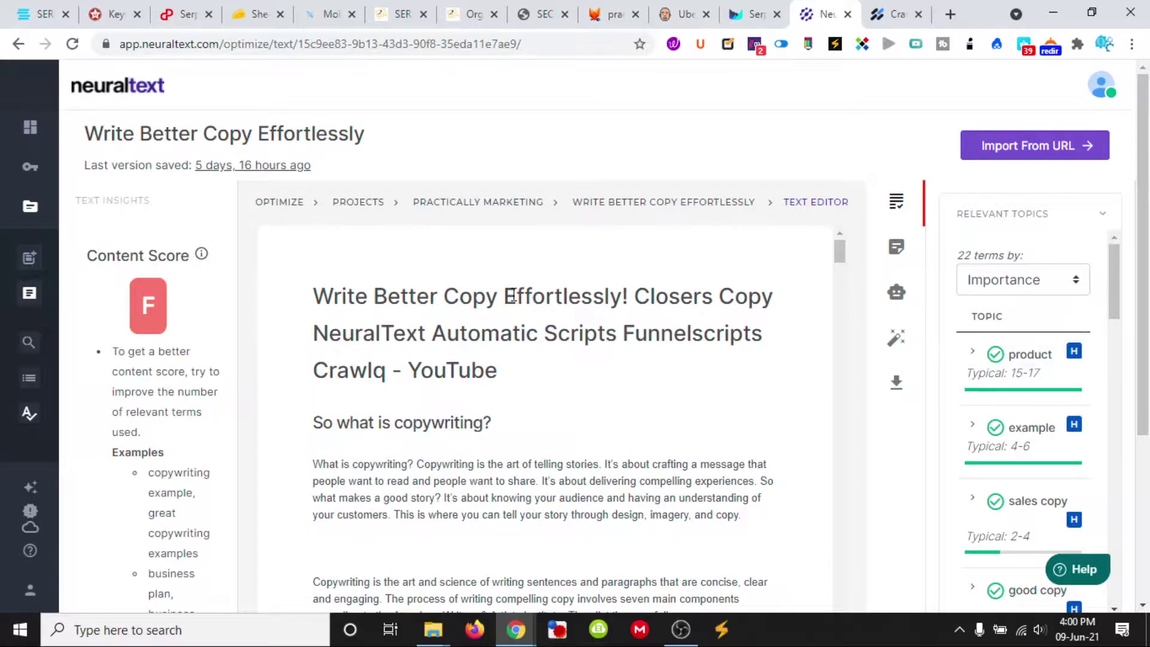
Look over the Semantic SEO report for practicallymarketing.com in CrawlQ.ai and open the Technical SEO section
mouse_move(29, 185)
click(894, 14)
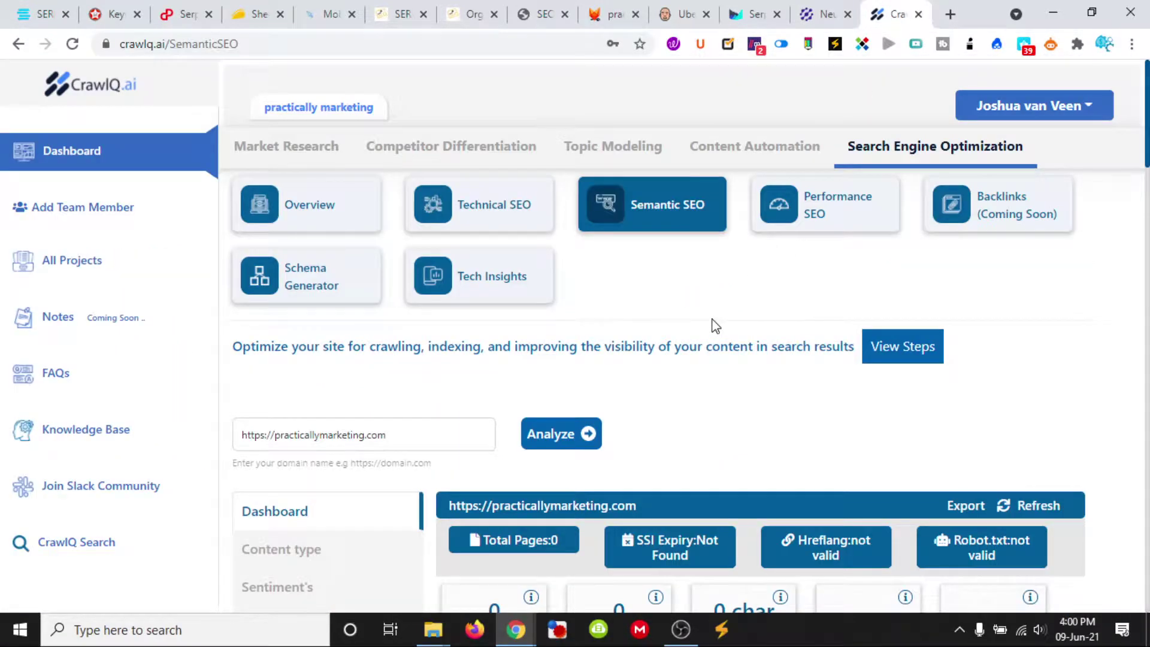
scroll(715, 325, down, 6)
scroll(601, 376, down, 8)
scroll(730, 410, up, 8)
scroll(730, 410, up, 6)
click(467, 210)
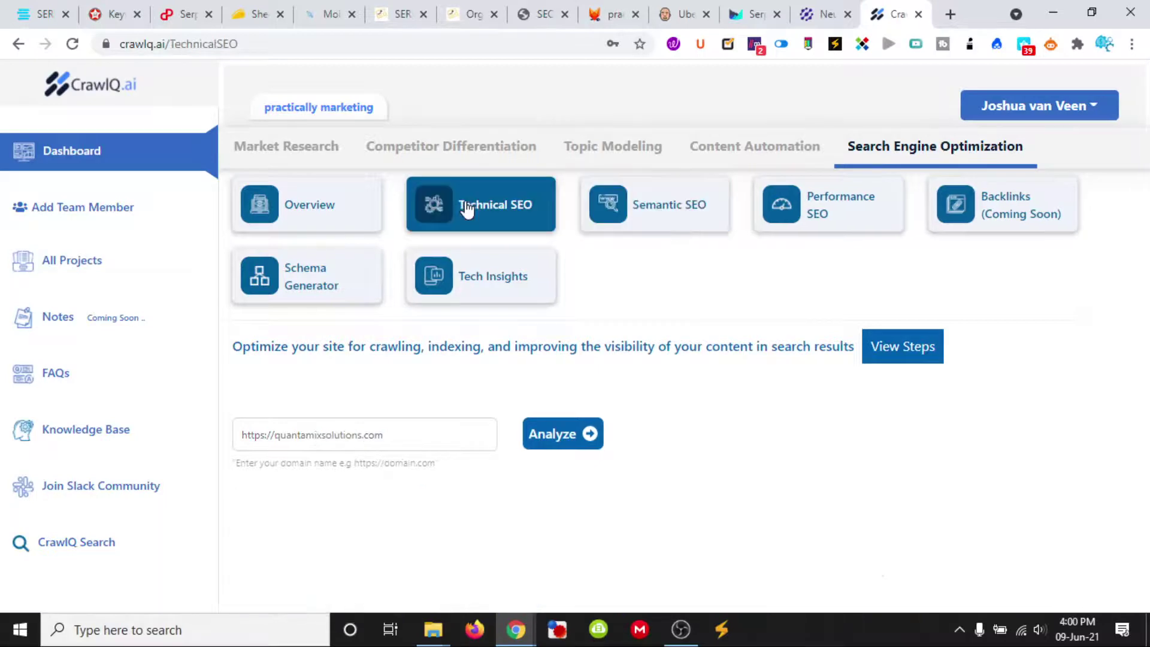
key(ctrl+a)
text(use the good old noggin so thank you very much enjoy)
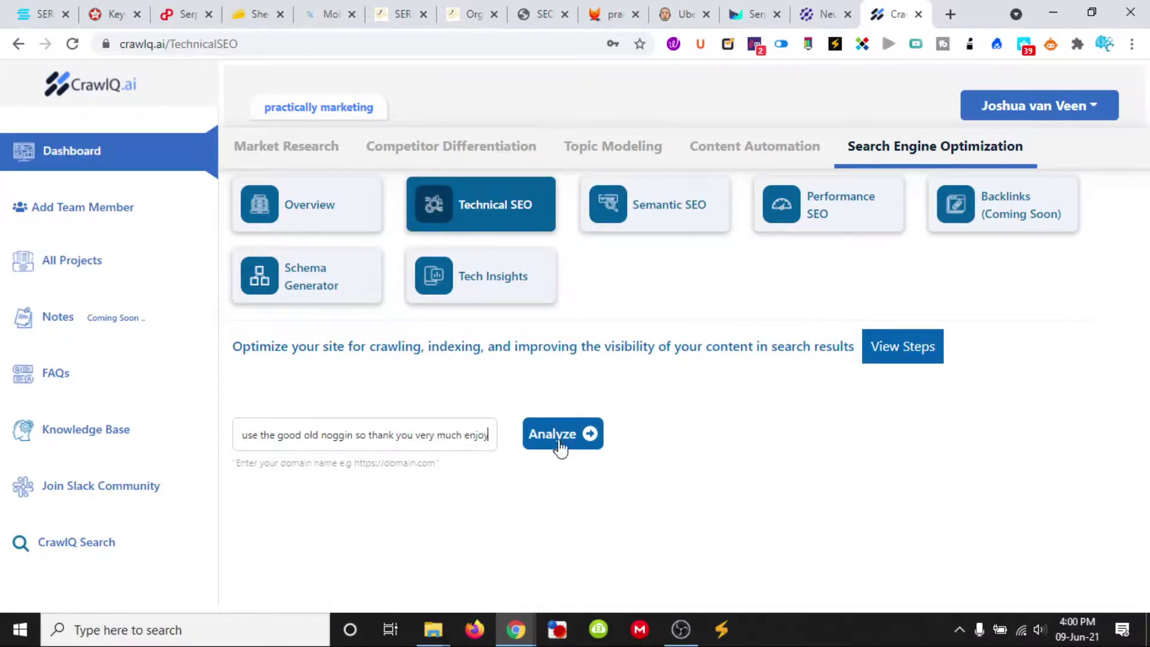
drag(494, 435, 204, 435)
click(308, 446)
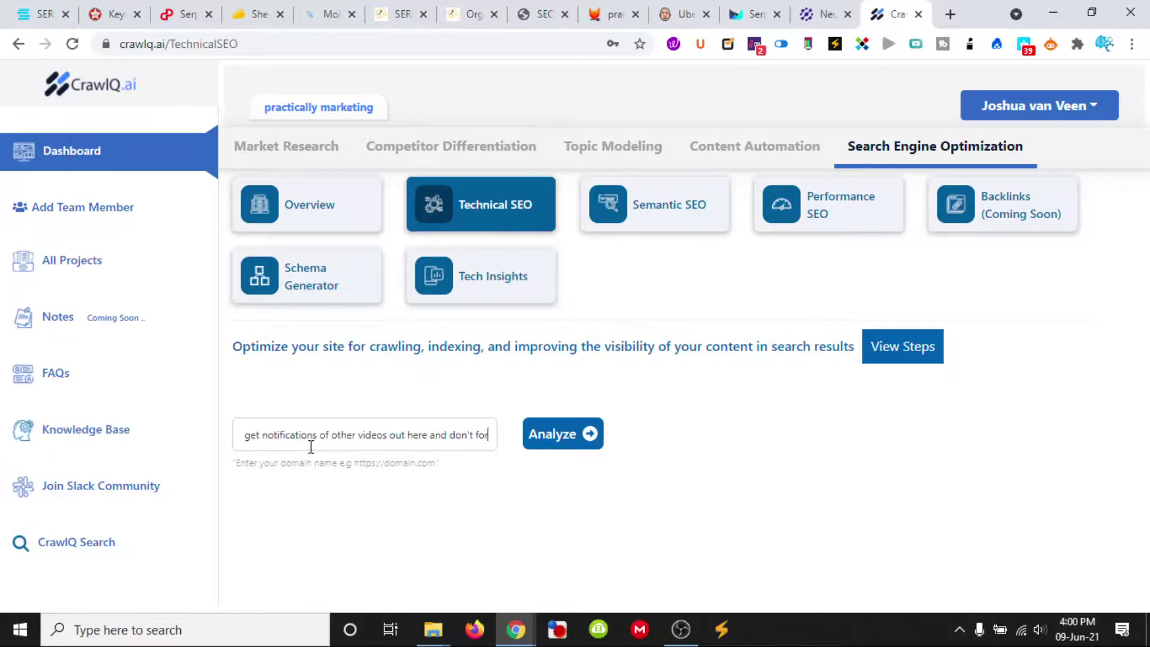
key(ctrl+a)
key(BackSpace)
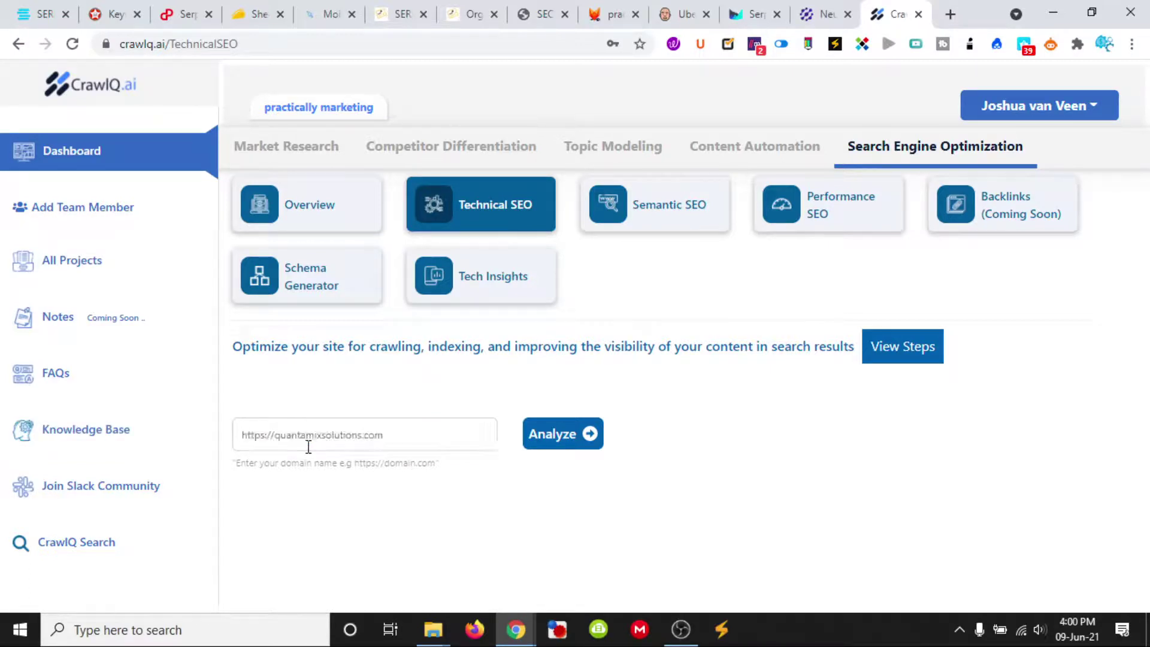
text(https://practicallymarketing.com)
click(567, 441)
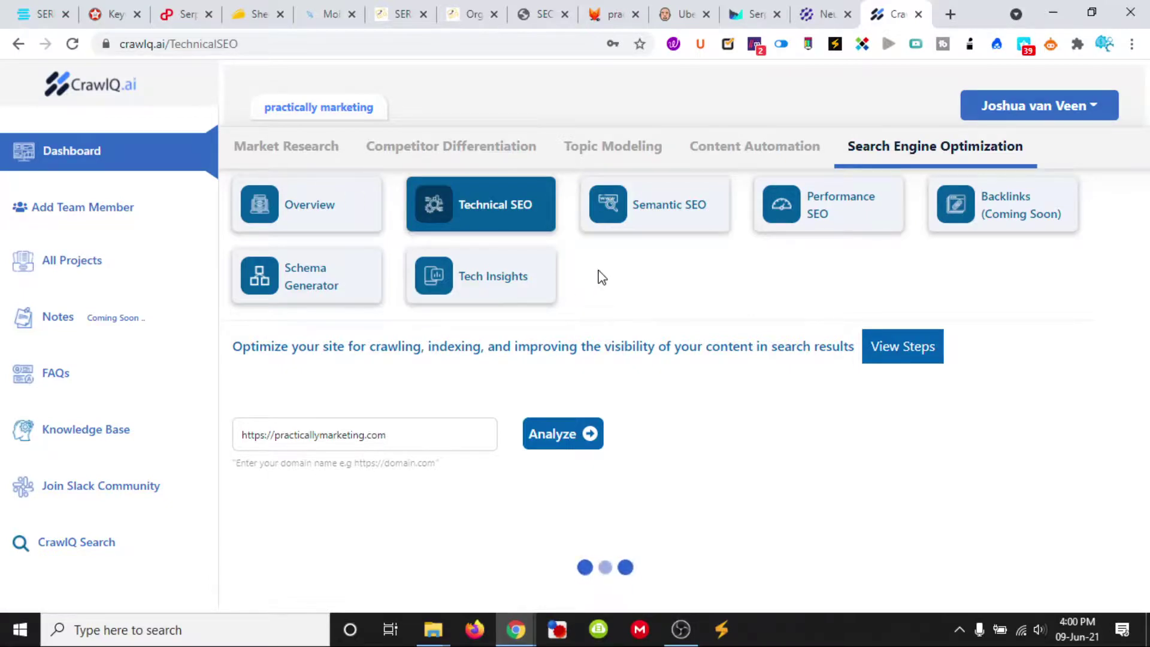
click(825, 14)
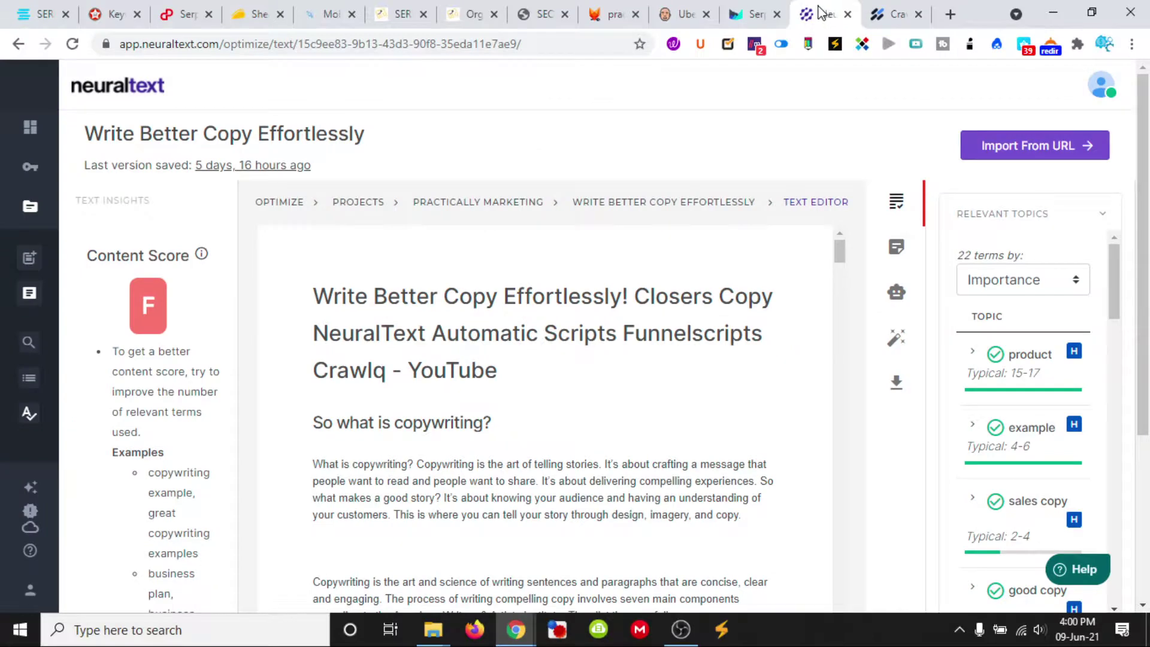
click(896, 15)
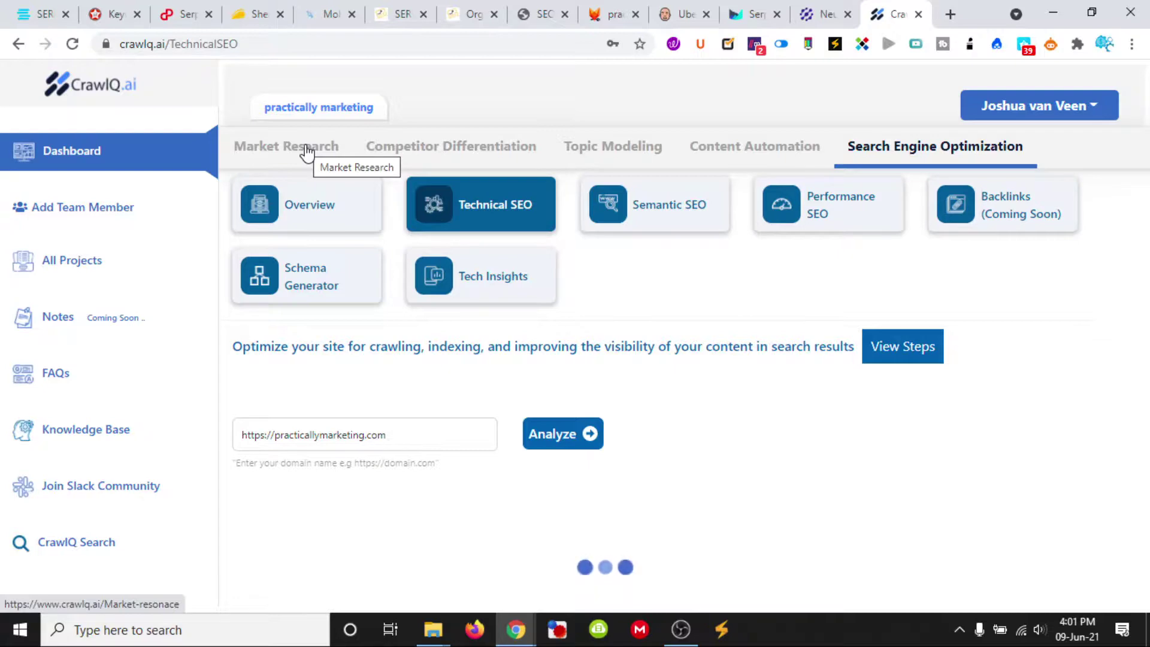
Revisit the NeuralText editor and the Outranking document, go back from that document, and look through the Google sign-in account list
click(819, 11)
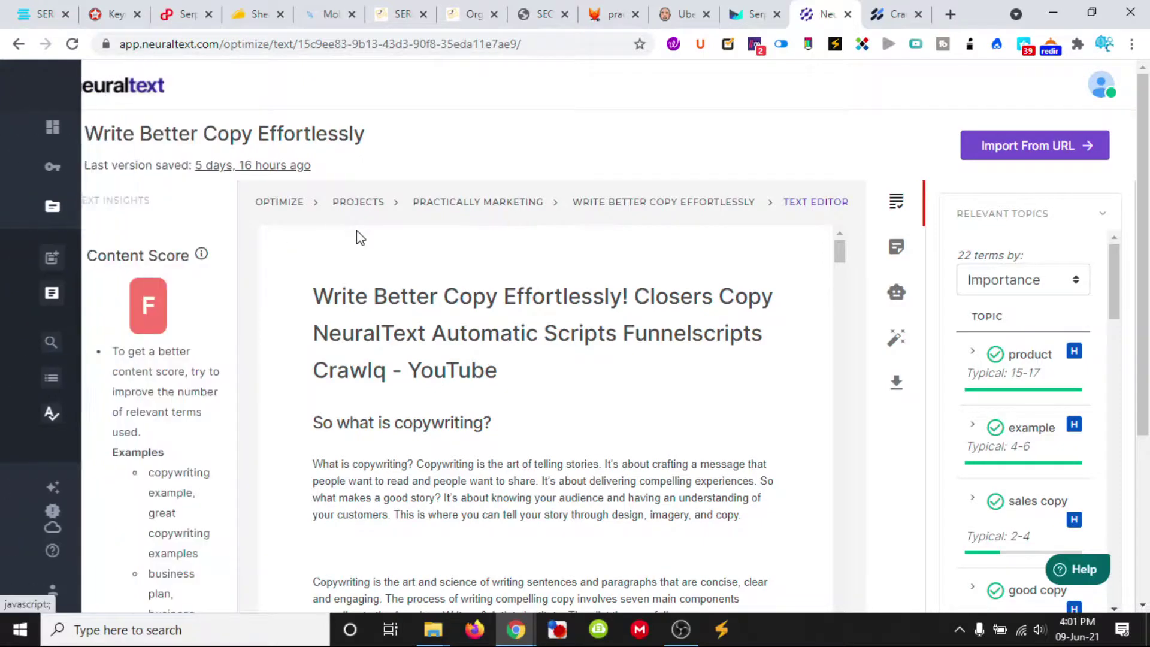
click(756, 18)
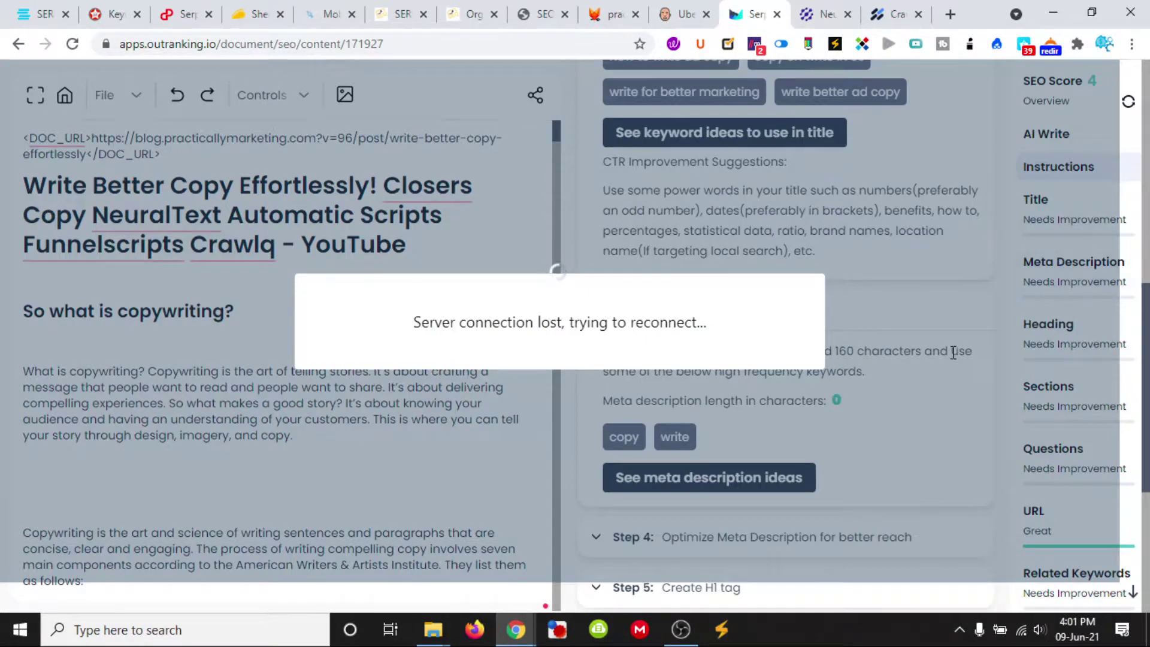
click(19, 45)
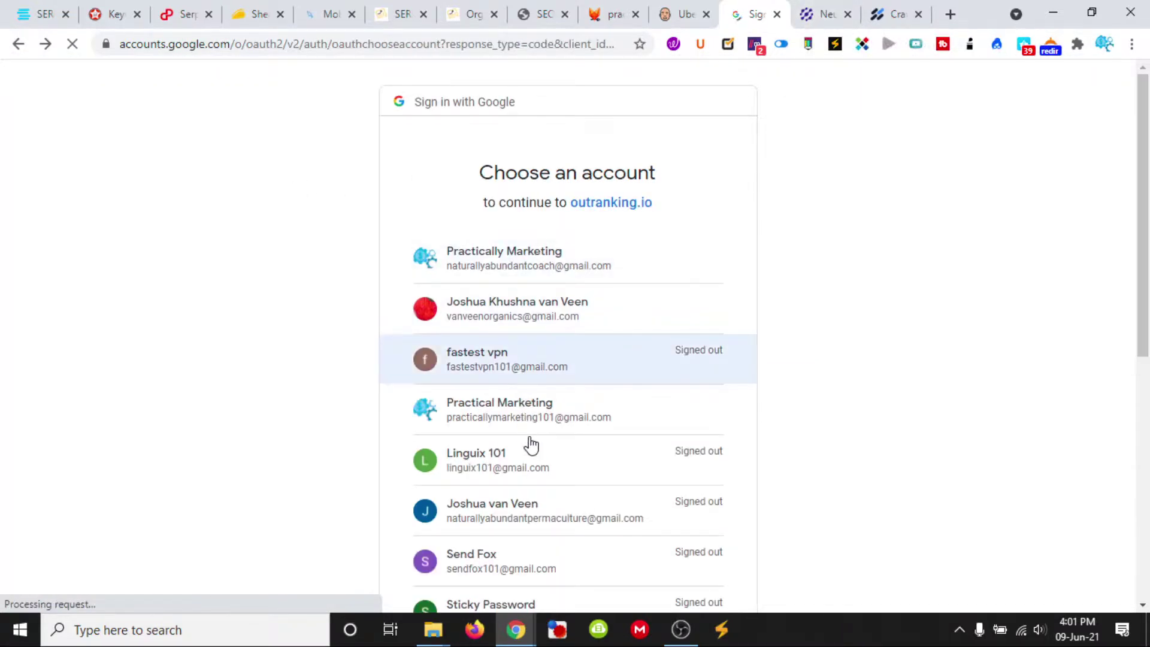
scroll(531, 444, down, 3)
scroll(577, 455, down, 3)
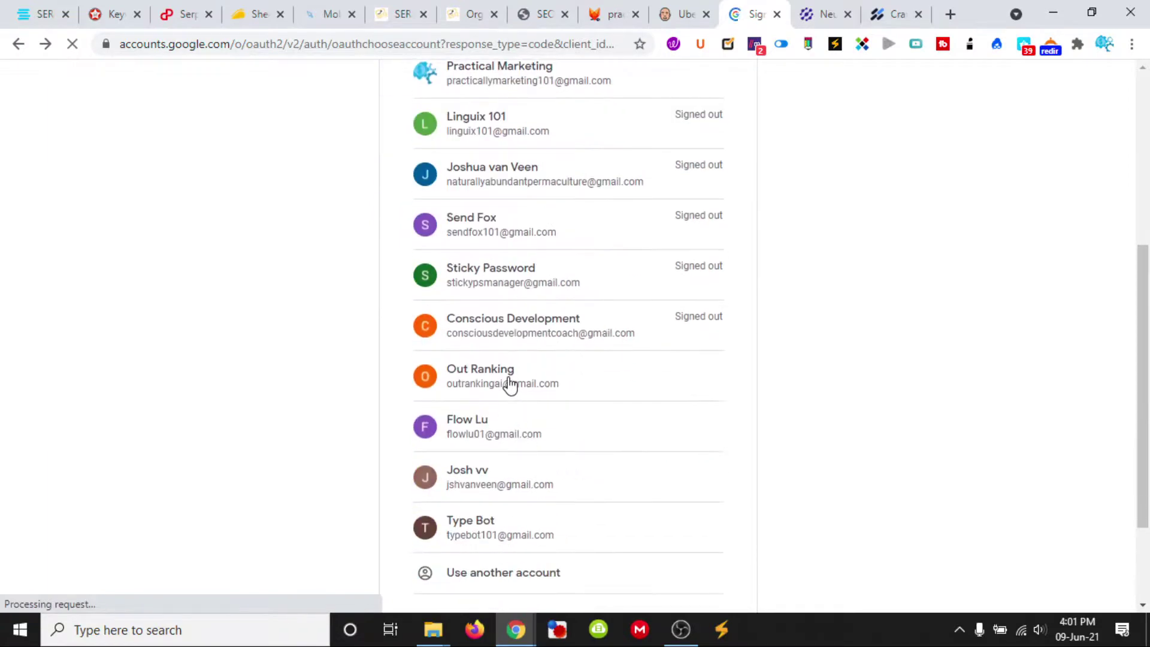
scroll(510, 385, up, 6)
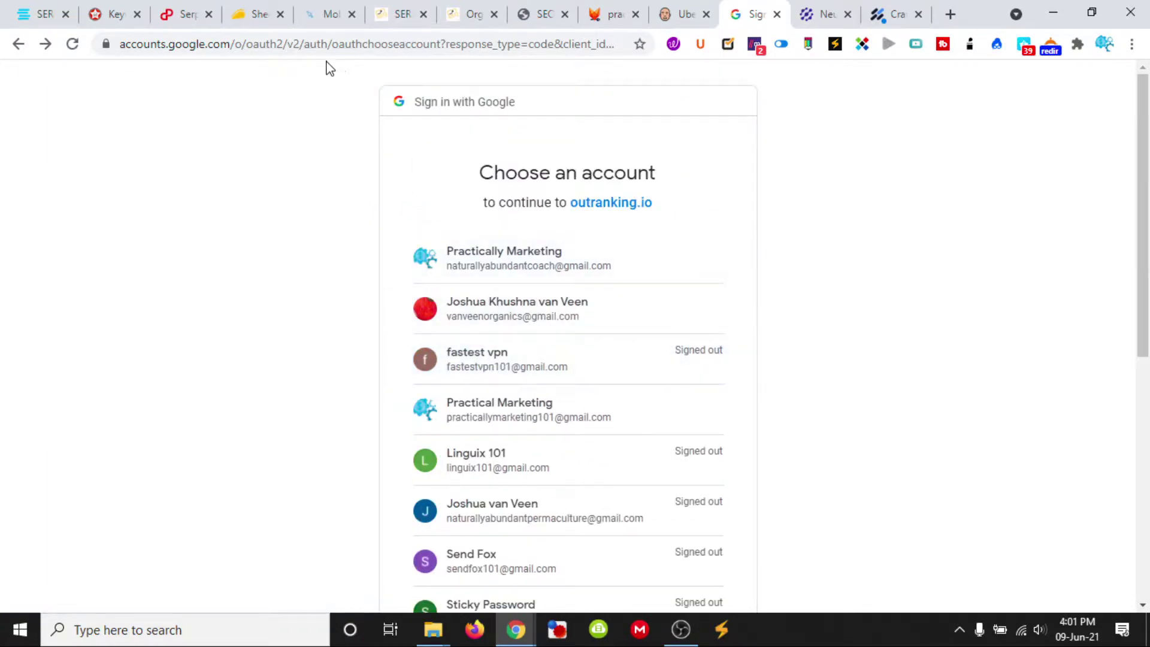
Check the Ubersuggest site audit of practicallymarketing.com and switch to OBS
click(681, 19)
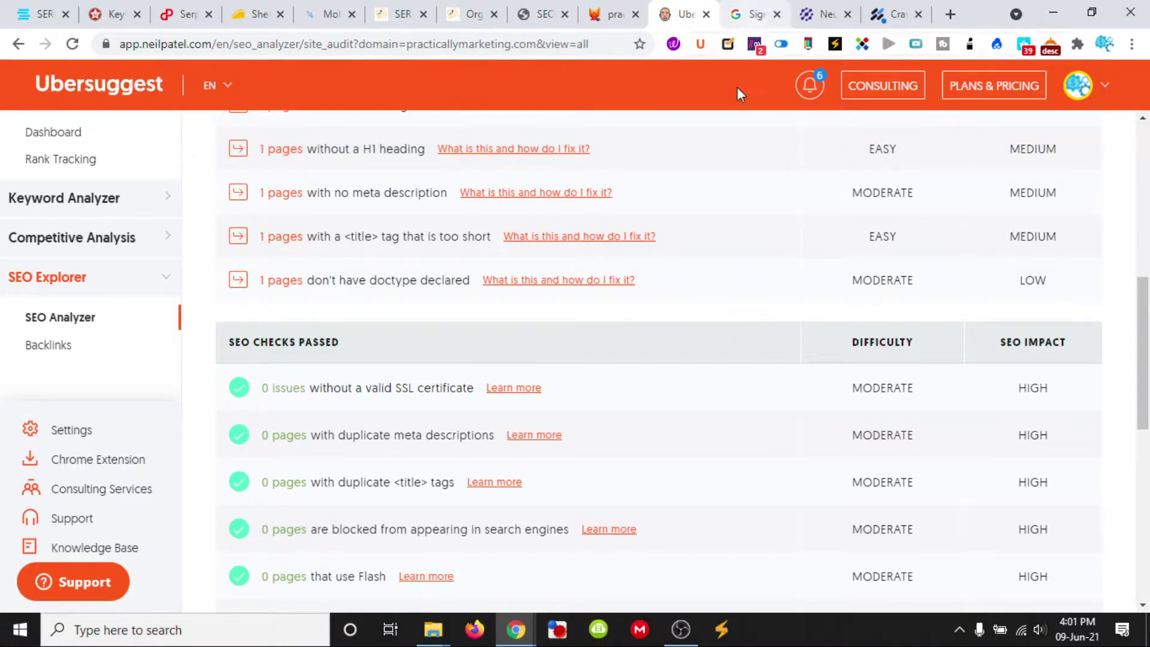
click(681, 629)
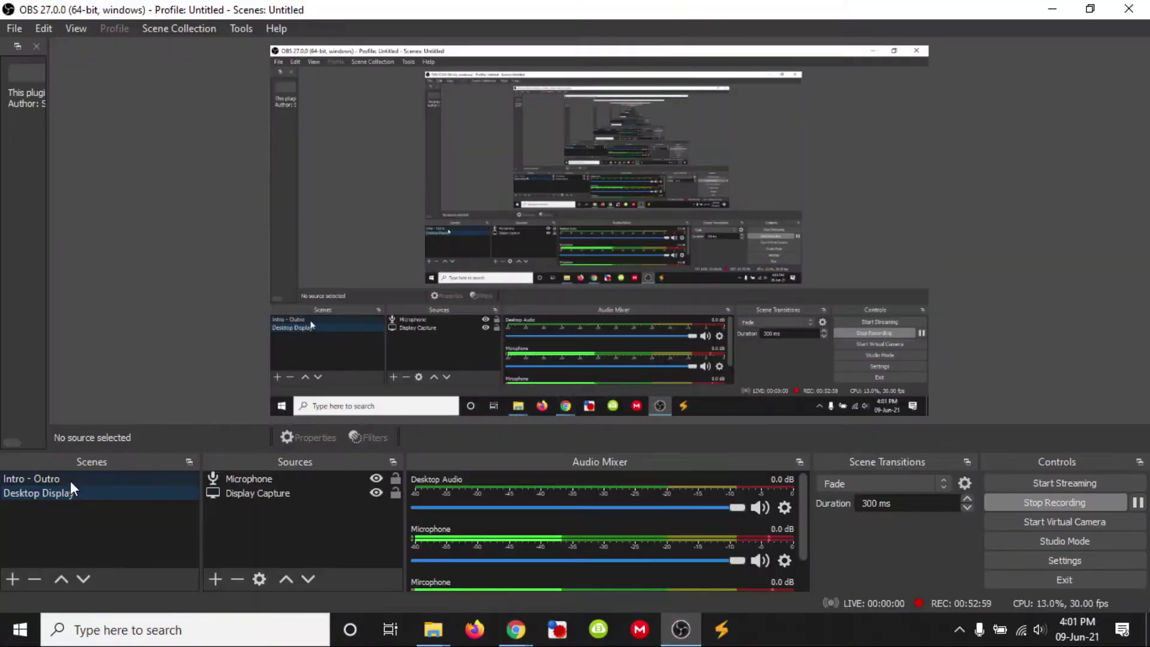